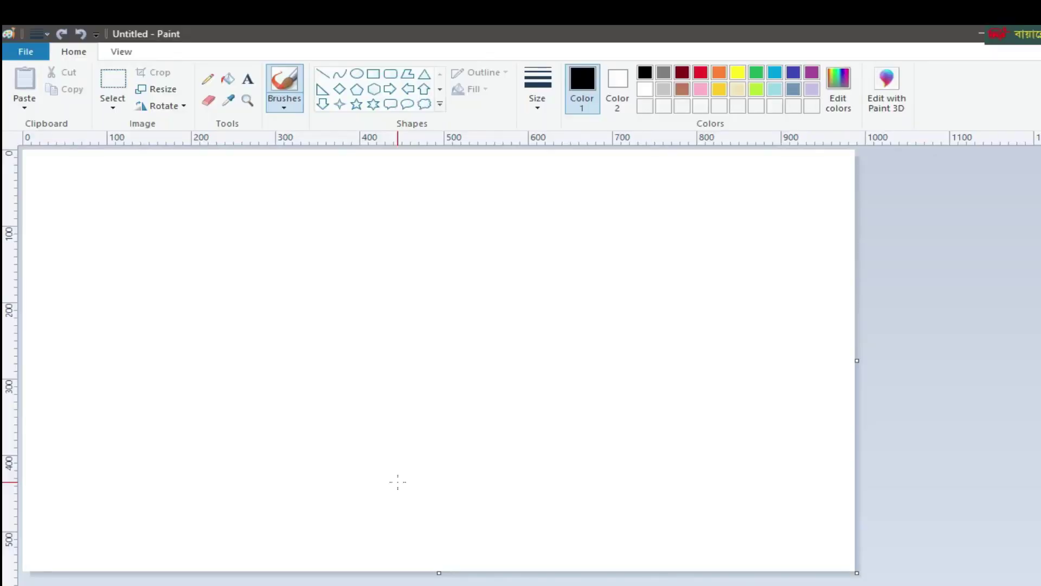
- Fill the canvas above a horizon line with light turquoise sky
left_click(776, 90)
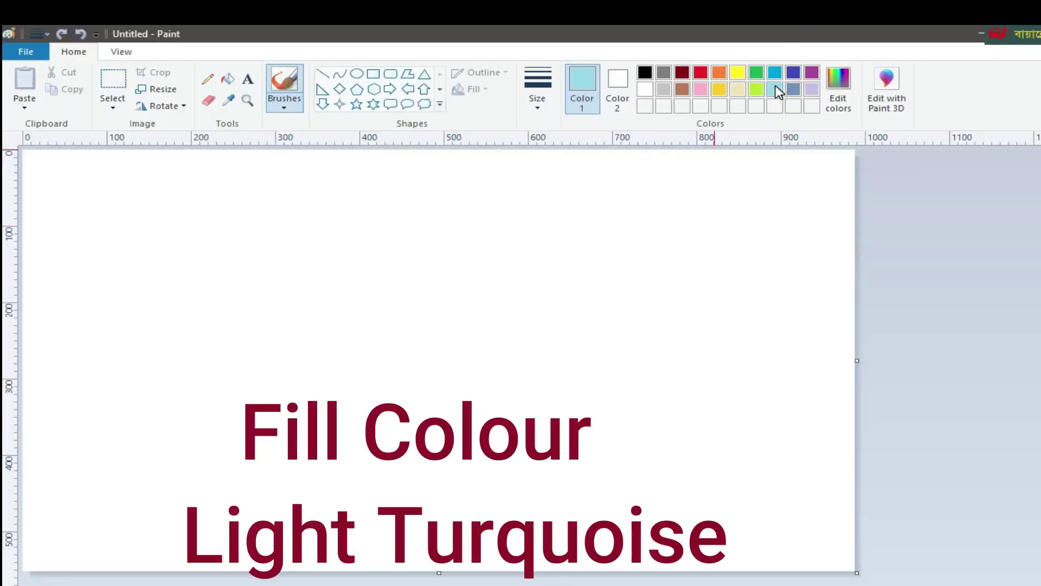
left_click(323, 74)
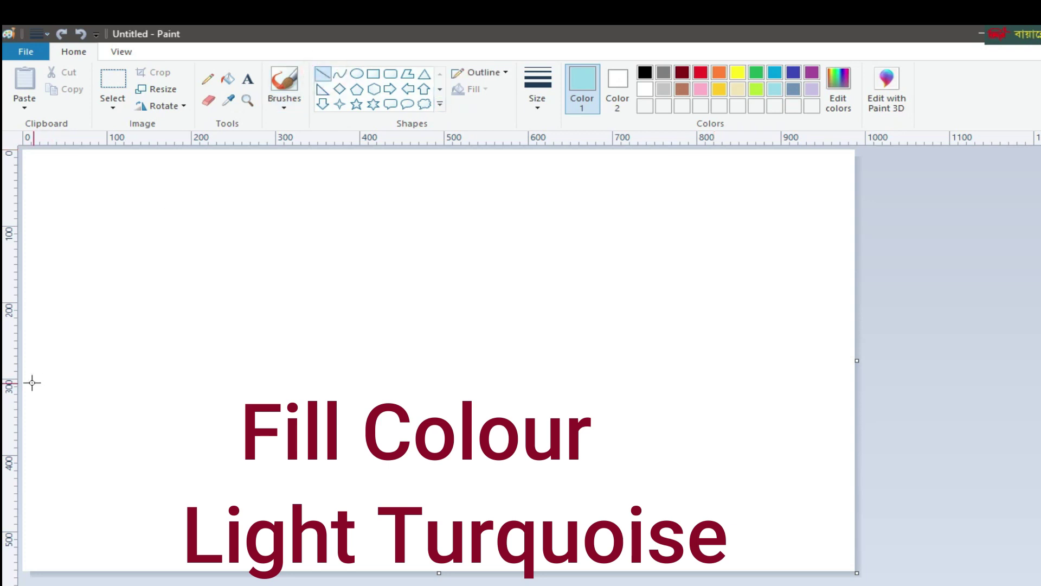
left_click_drag(24, 369, 860, 360)
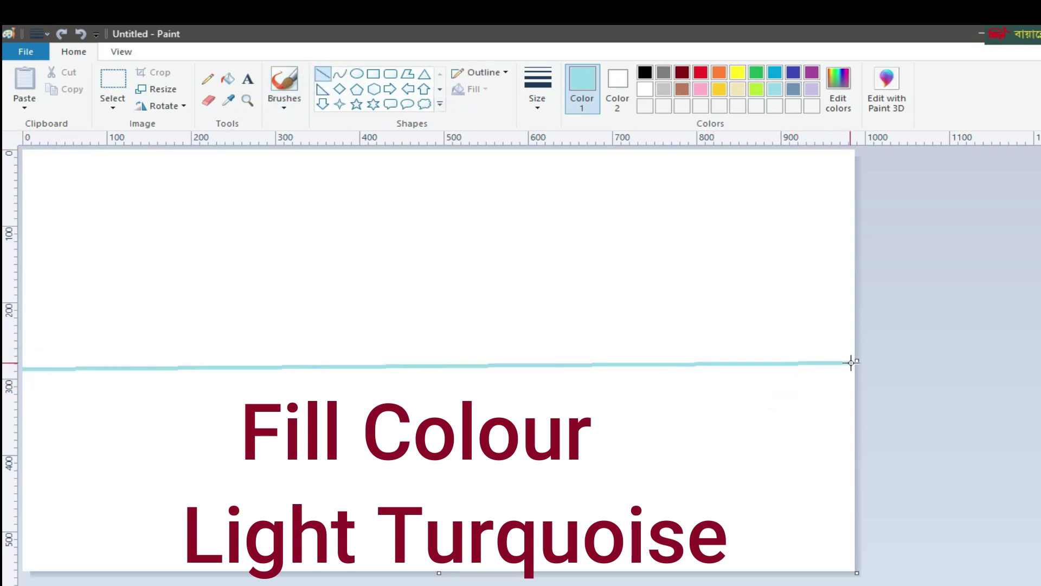
left_click(228, 79)
left_click(262, 239)
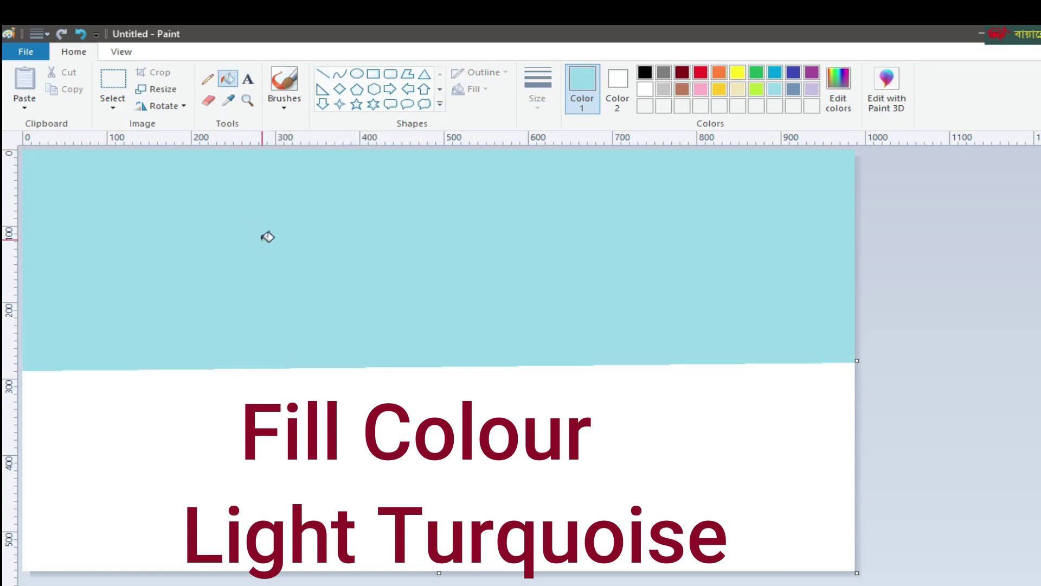
- Trace a darker turquoise line along the horizon
left_click(775, 73)
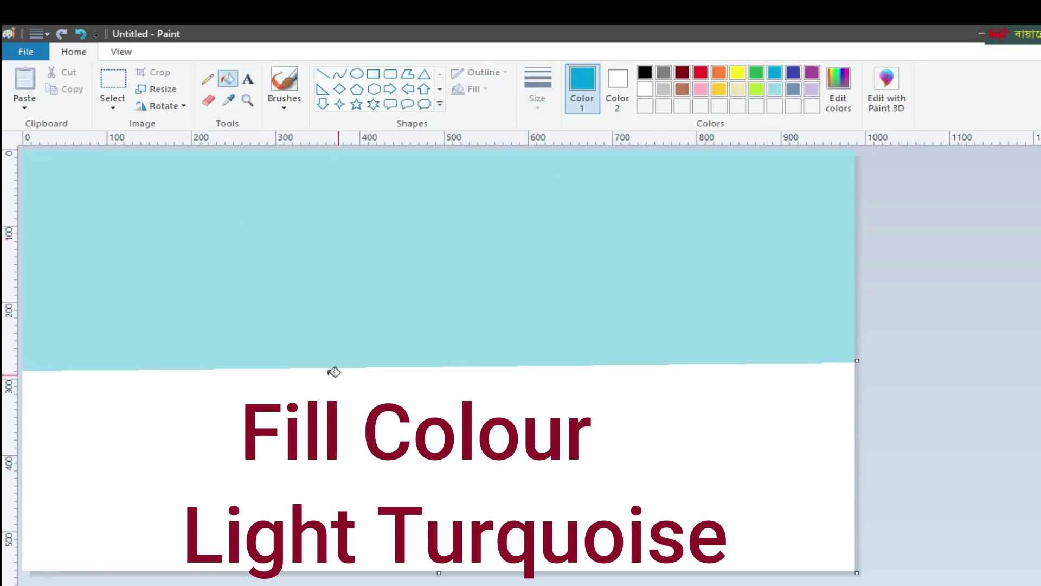
left_click(323, 74)
mouse_move(23, 371)
left_mouse_down()
mouse_move(360, 383)
mouse_move(873, 360)
left_mouse_up()
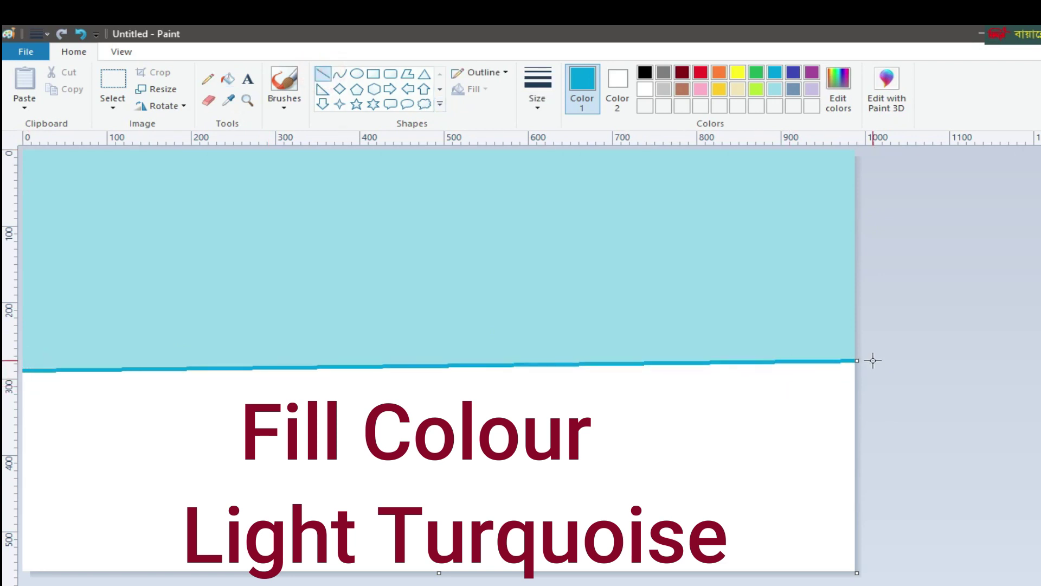
- Select the Polygon shape and mix a dark navy custom colour
left_click(408, 74)
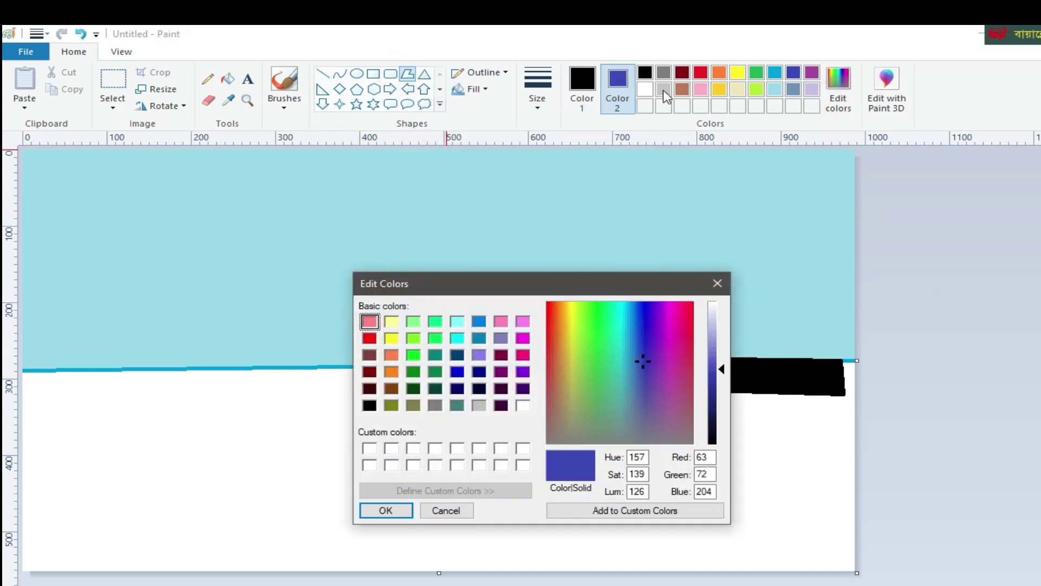
left_click_drag(723, 369, 725, 423)
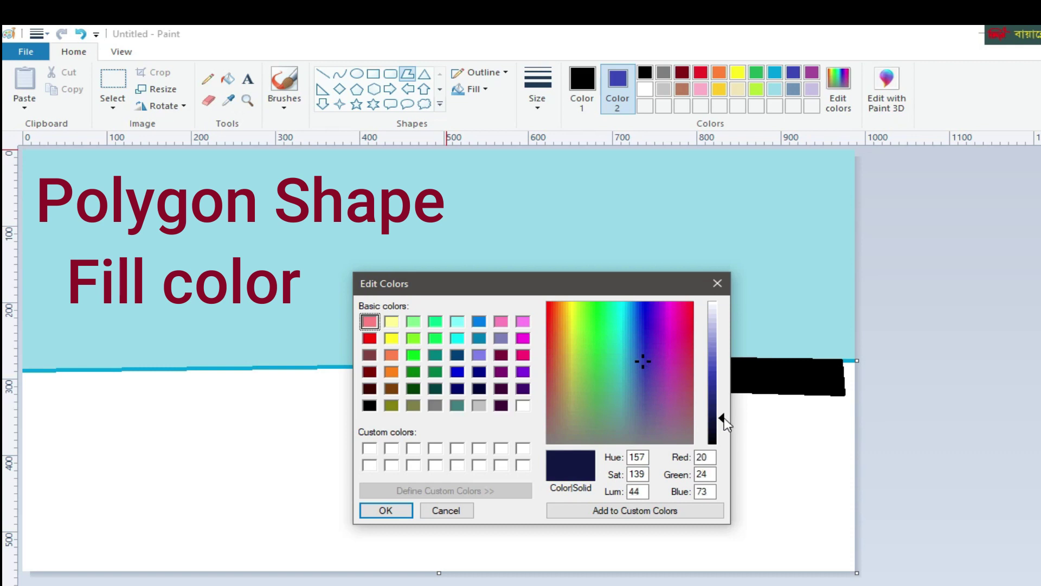
left_click(386, 509)
- Set both Color 1 and Color 2 to white
left_click(582, 79)
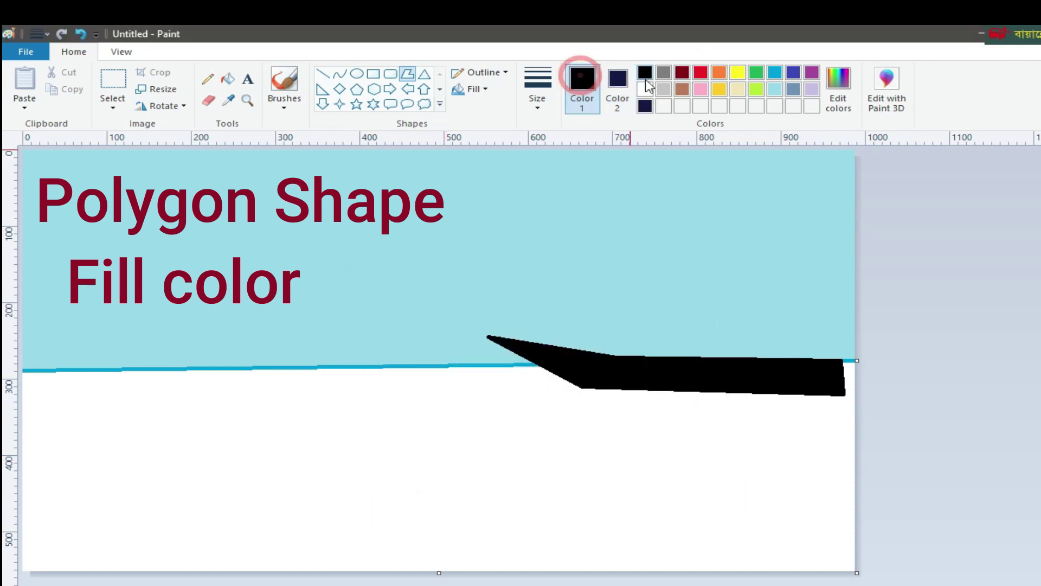
left_click(645, 89)
left_click(619, 80)
left_click(645, 89)
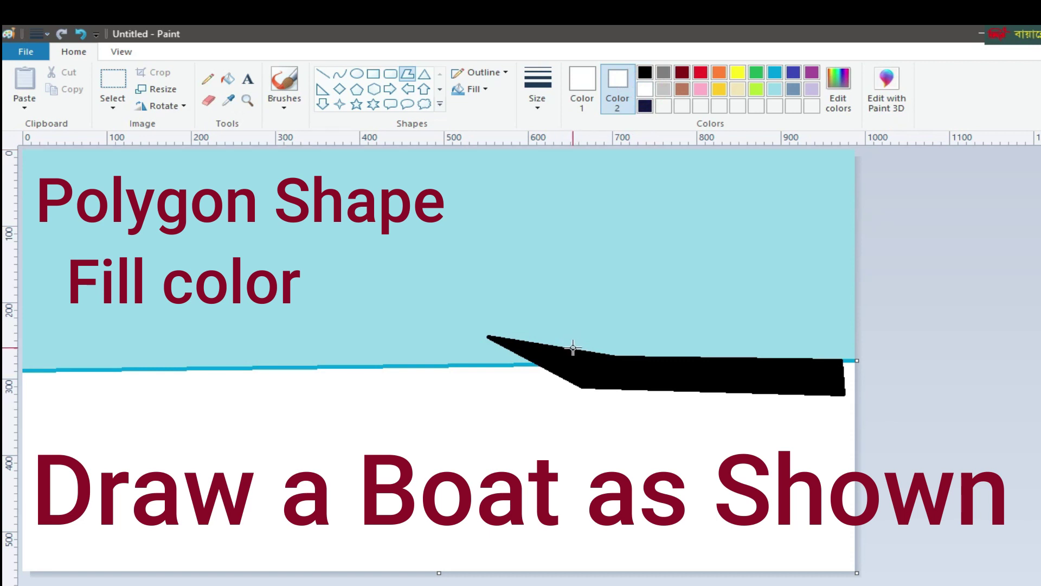
- Draw the white lower and upper cabin tiers on the hull
left_click_drag(566, 348, 578, 335)
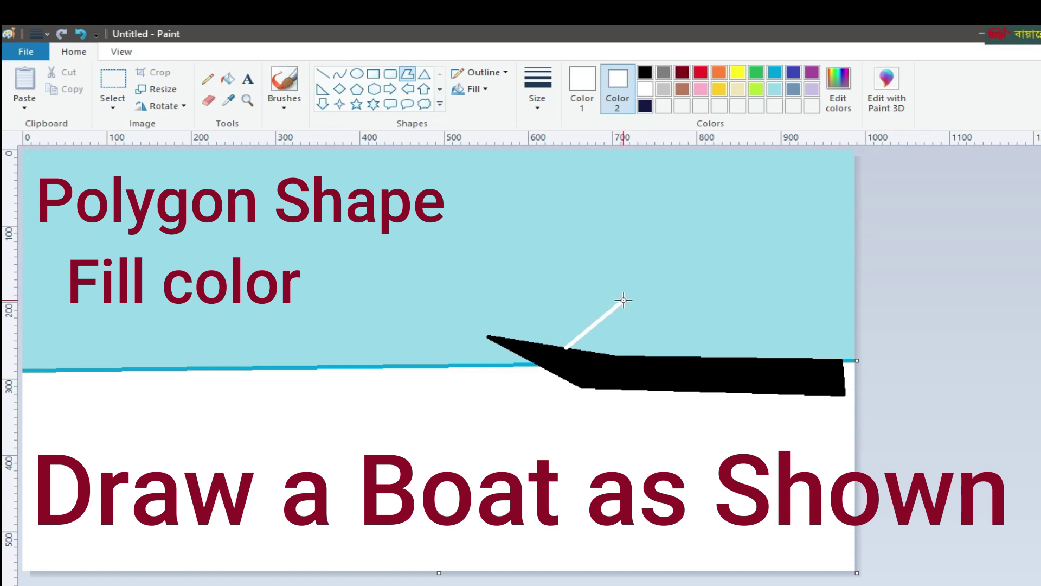
mouse_move(624, 300)
left_mouse_down()
mouse_move(817, 300)
mouse_move(824, 359)
mouse_move(611, 356)
left_mouse_up()
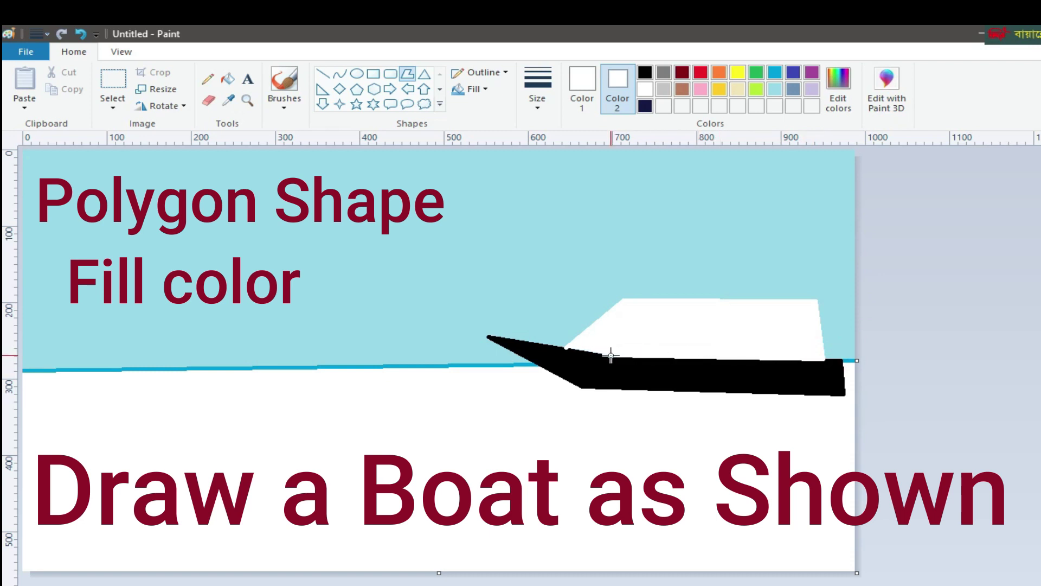
left_click(566, 345)
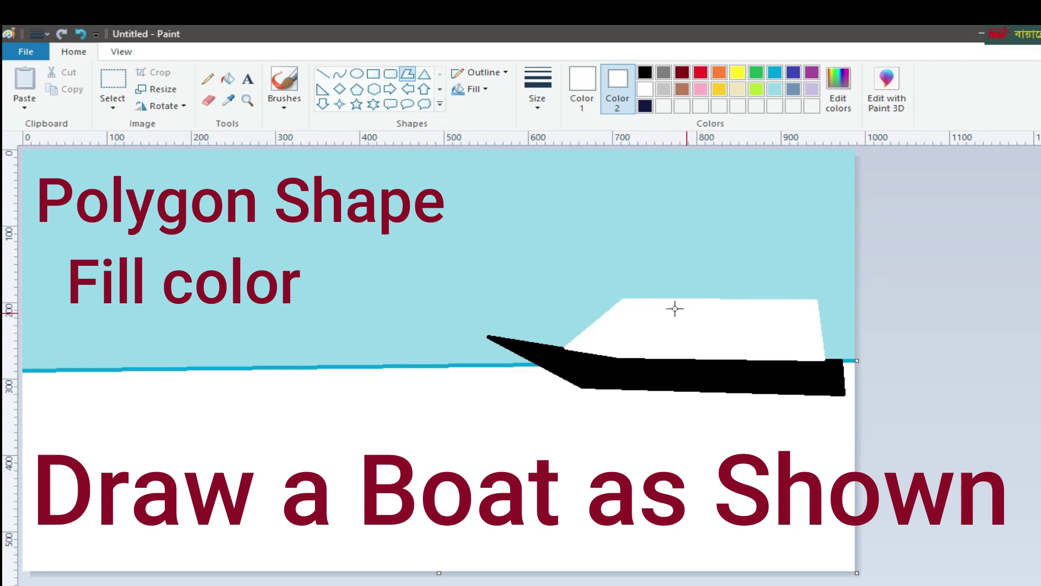
mouse_move(640, 297)
left_mouse_down()
mouse_move(654, 281)
mouse_move(784, 268)
mouse_move(740, 269)
mouse_move(731, 297)
left_mouse_up()
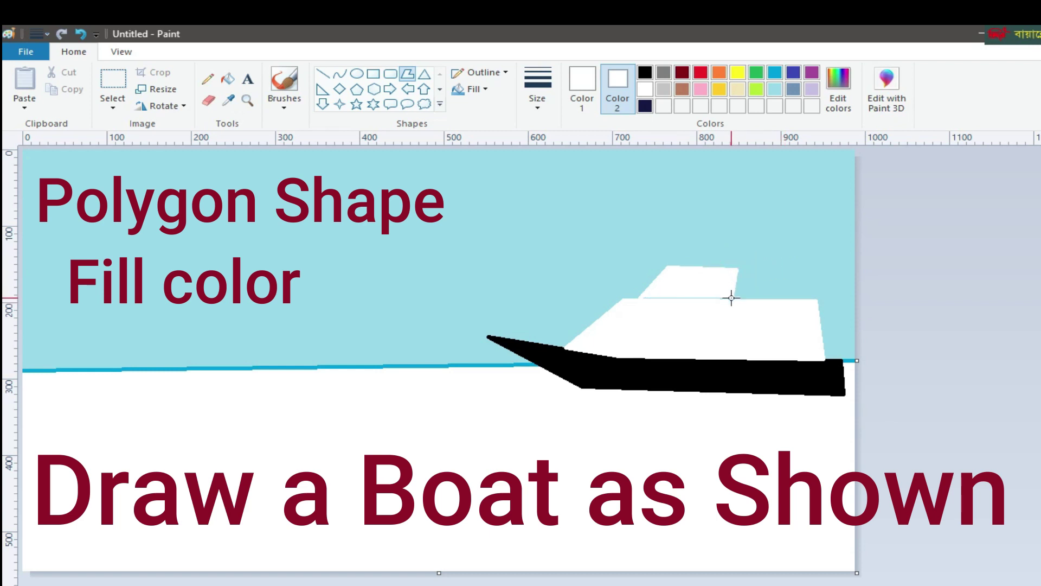
double_click(731, 298)
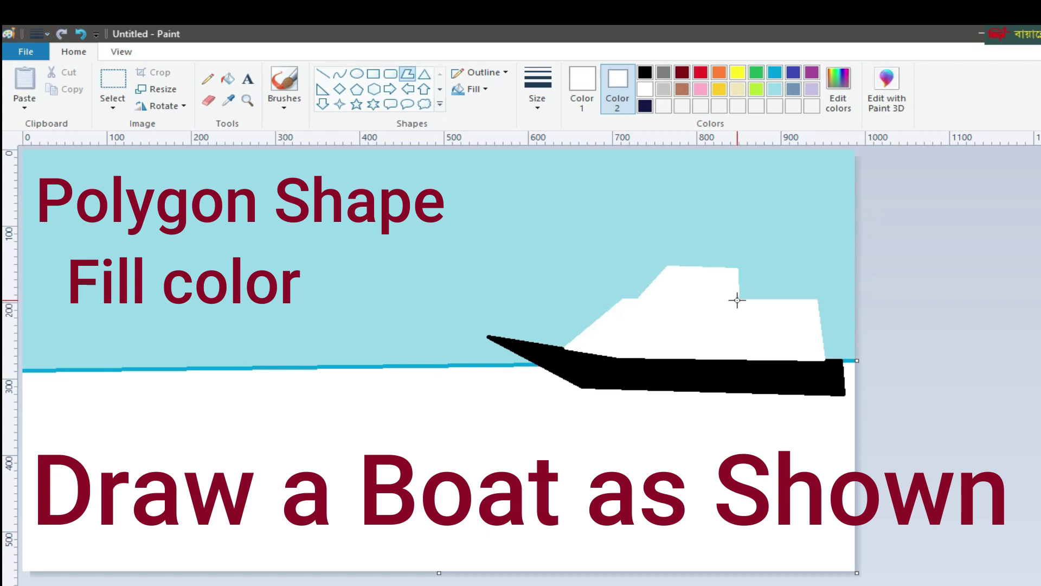
- Draw a white trim line along the lower cabin roof
left_click(1016, 363)
left_click(323, 73)
left_click_drag(609, 300, 820, 300)
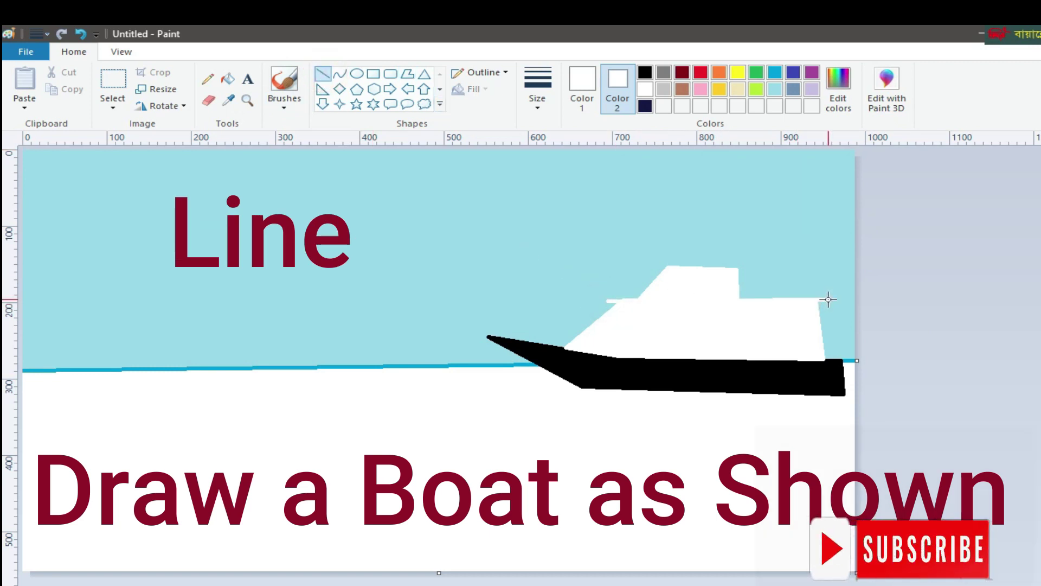
- Finish white trim lines along both cabin roofs
left_click(724, 327)
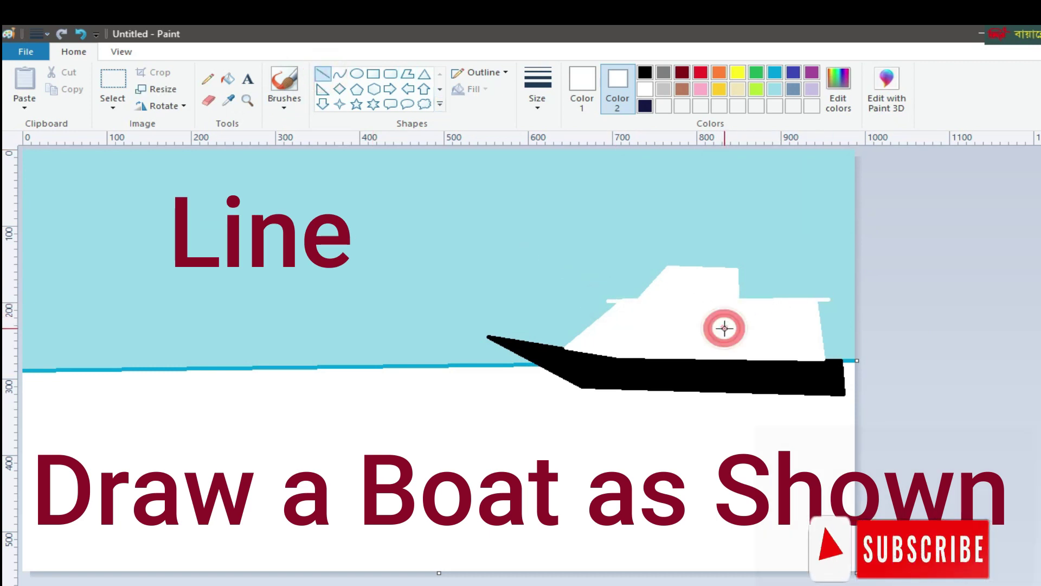
left_click_drag(655, 268, 750, 269)
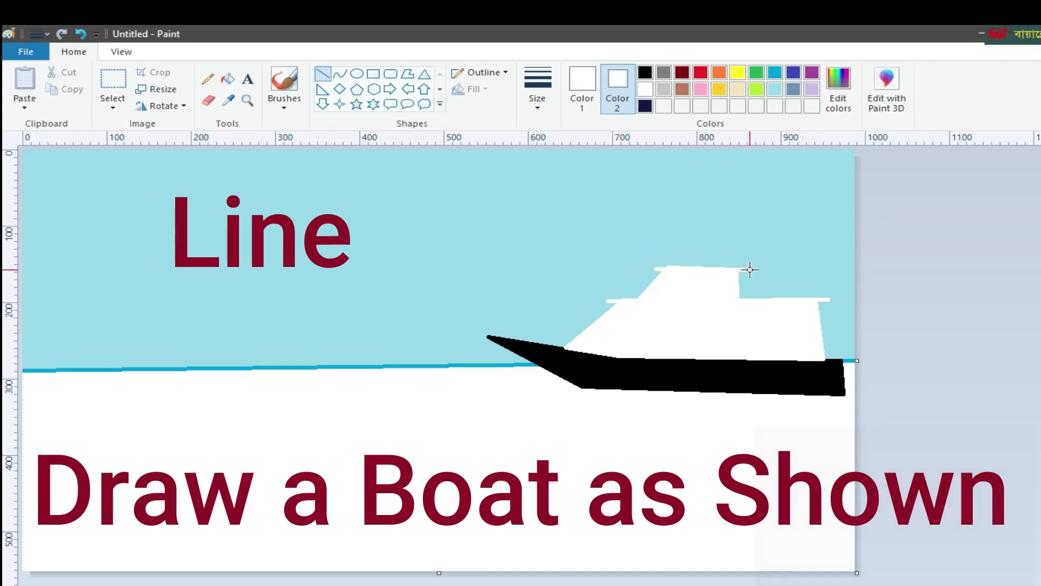
left_click(685, 269)
left_click_drag(685, 268, 705, 267)
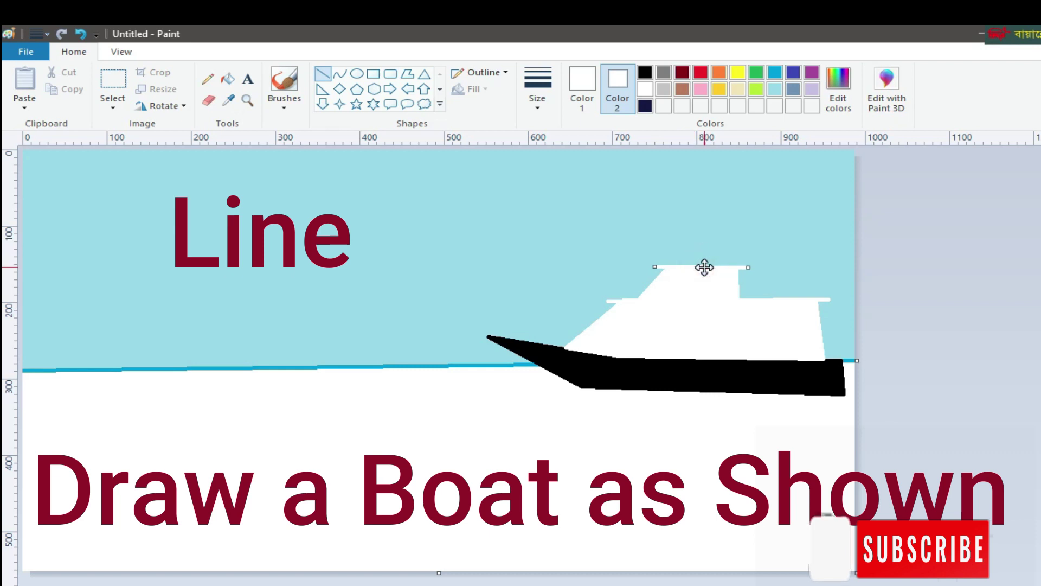
left_click(944, 328)
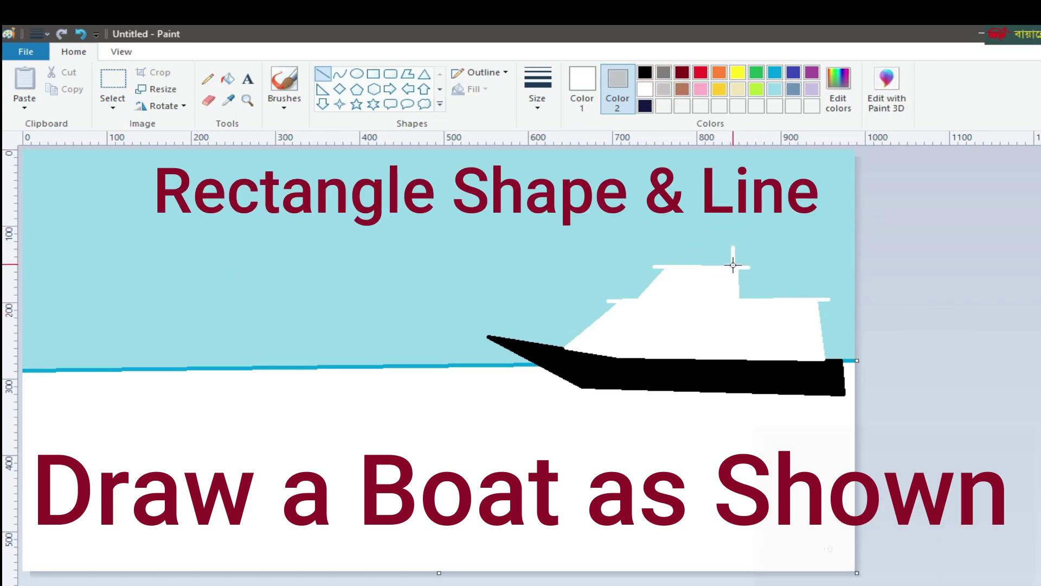
- Draw a short light grey mast above the top cabin and another white roof line
left_click_drag(733, 248, 733, 265)
left_click(582, 87)
left_click(666, 91)
left_click(645, 89)
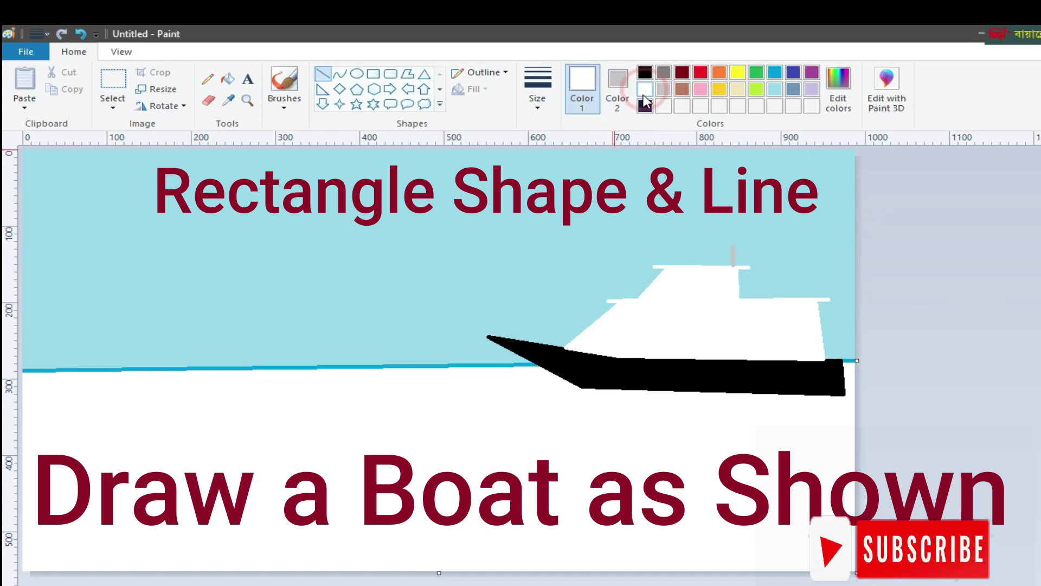
left_click(657, 267)
left_click_drag(657, 266, 750, 266)
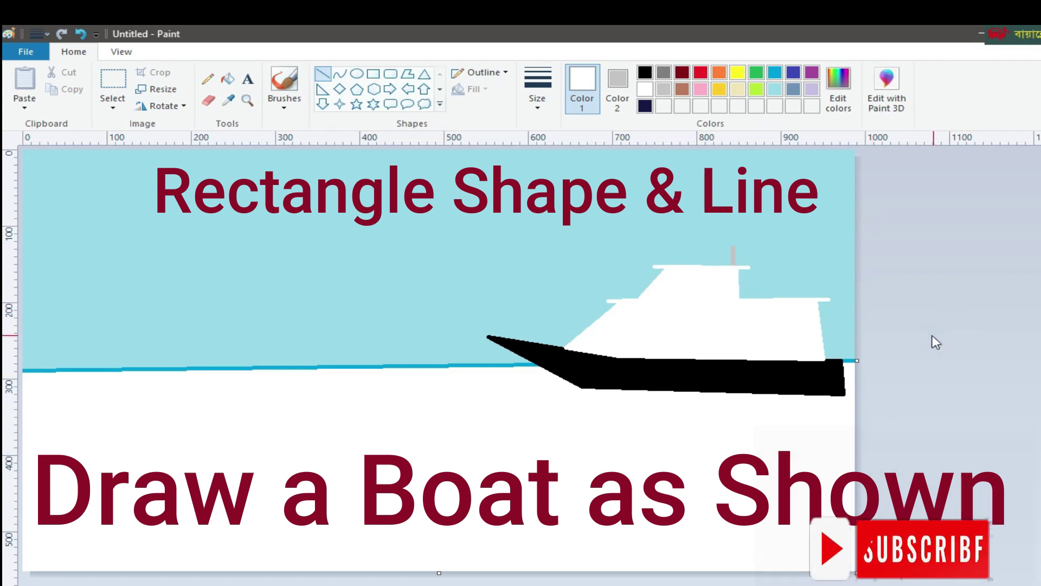
- Draw a dark navy window on the lower cabin side
left_click(645, 106)
left_click_drag(743, 320, 810, 342)
left_click(879, 346)
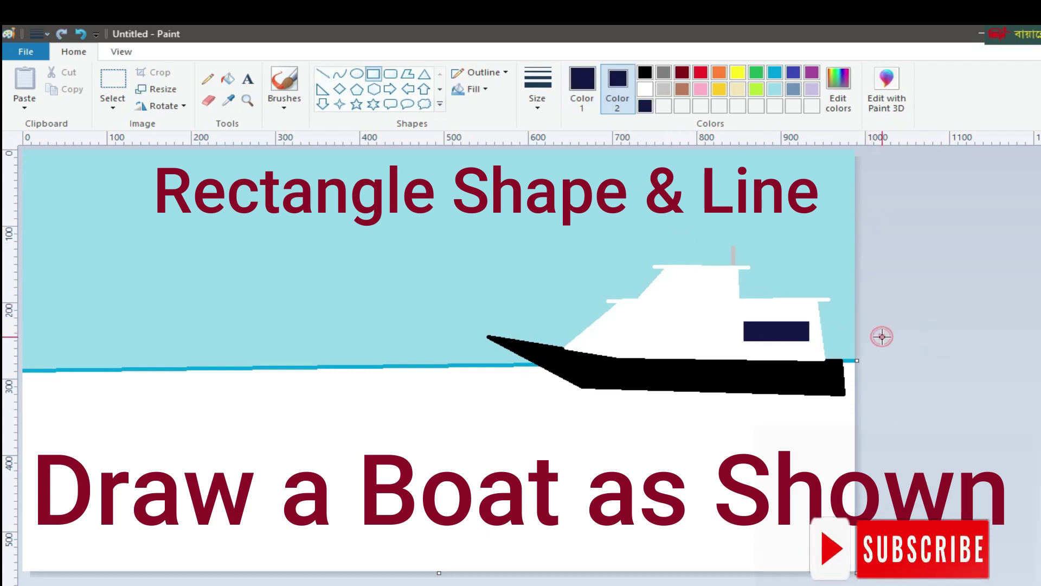
- Switch to thin silver lines and try a first window divider, then undo it
right_click(665, 89)
left_click(582, 87)
left_click(664, 90)
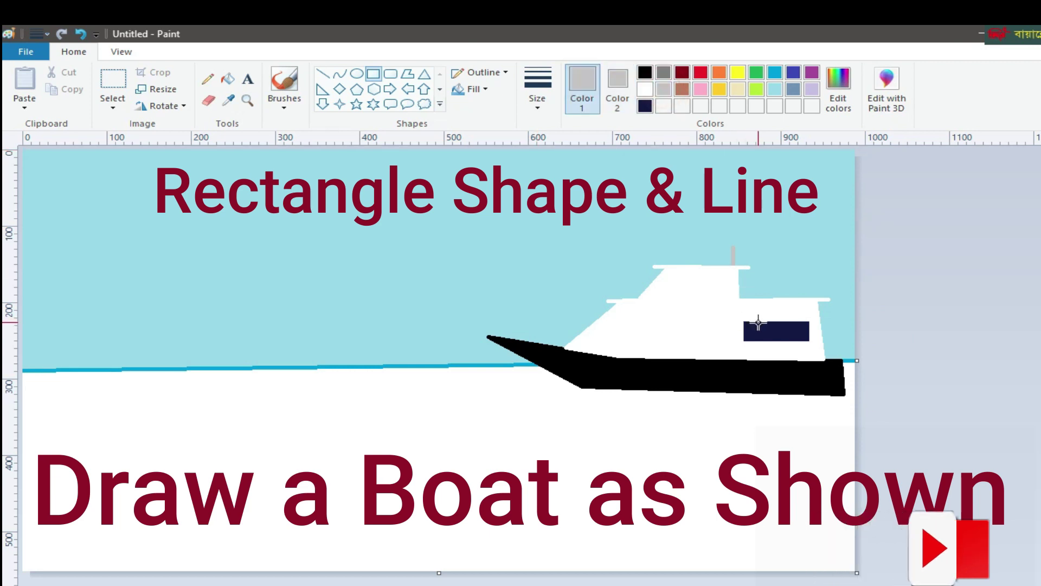
left_click(537, 100)
left_click(556, 132)
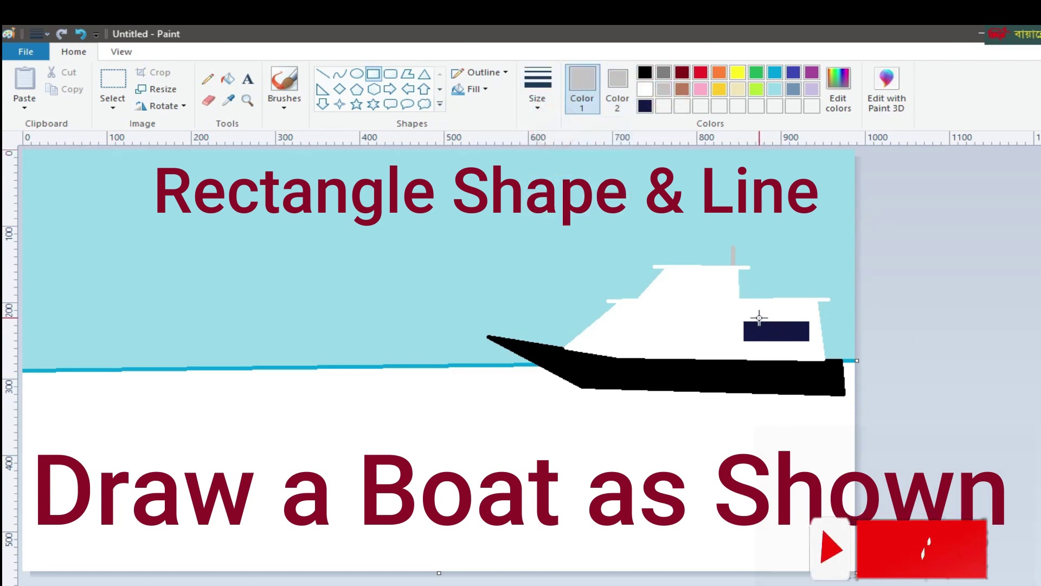
left_click_drag(756, 319, 758, 342)
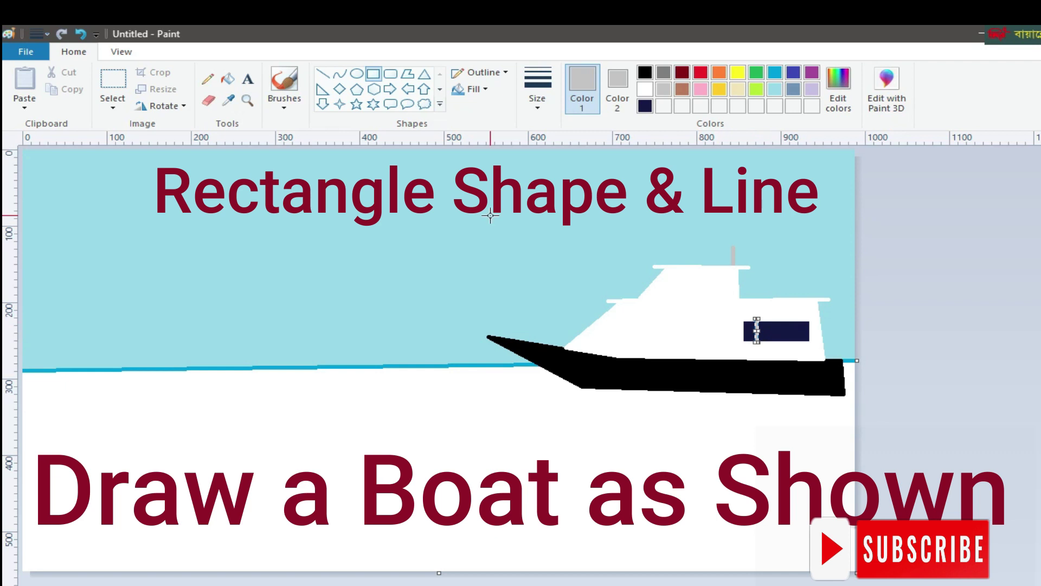
left_click(323, 75)
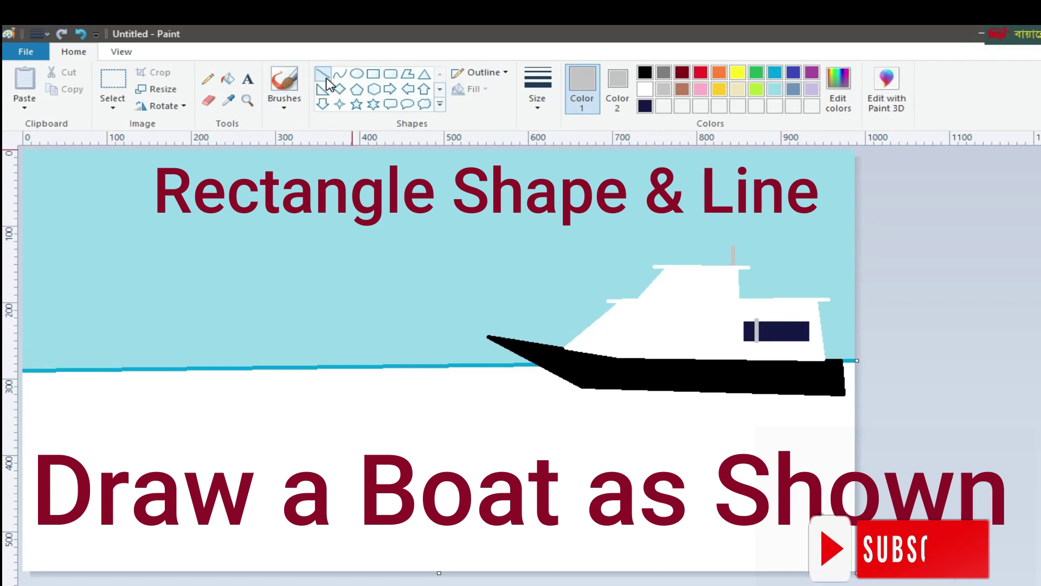
- Divide the navy window into panes with several vertical lines and one horizontal line
left_click(80, 34)
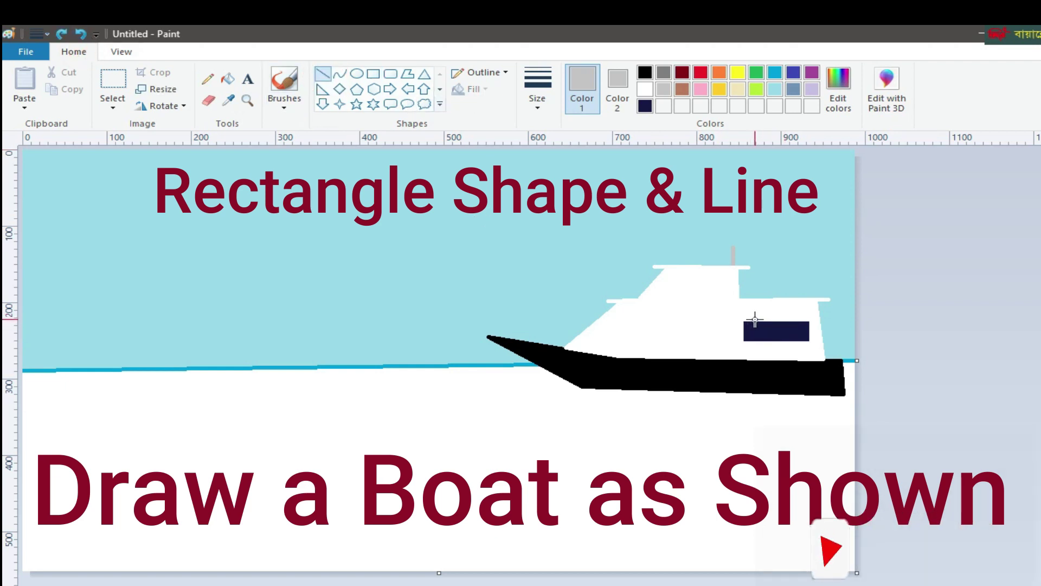
left_click_drag(756, 320, 758, 341)
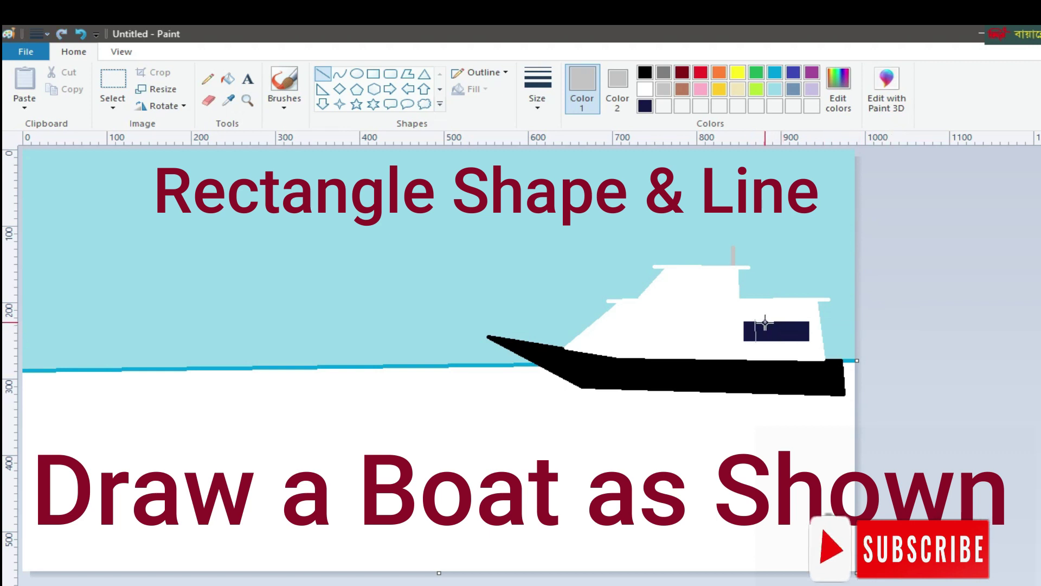
left_click_drag(765, 323, 767, 341)
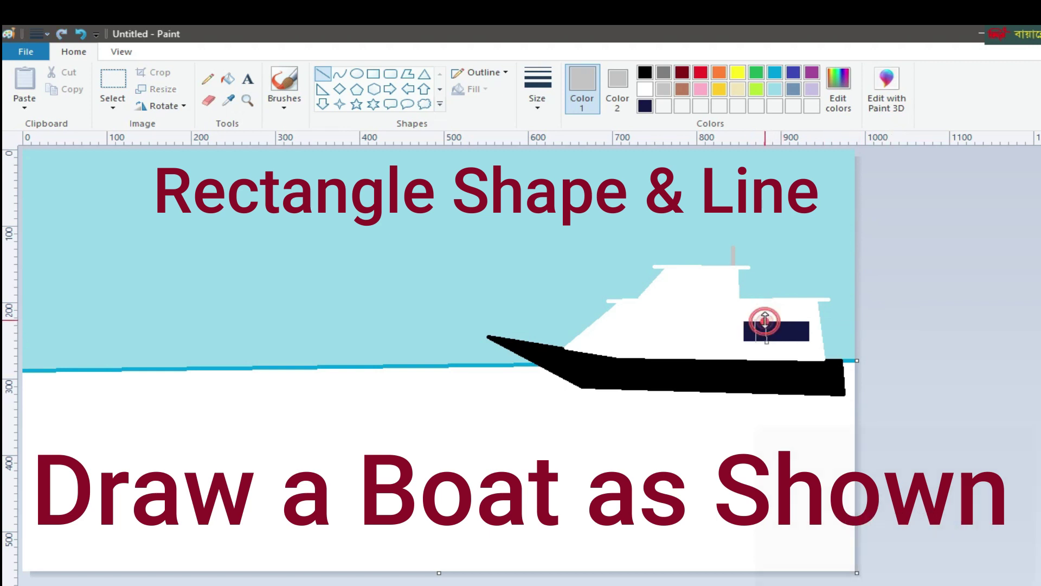
mouse_move(774, 324)
left_mouse_down()
mouse_move(778, 343)
mouse_move(794, 342)
left_mouse_up()
left_click(911, 344)
left_click(895, 344)
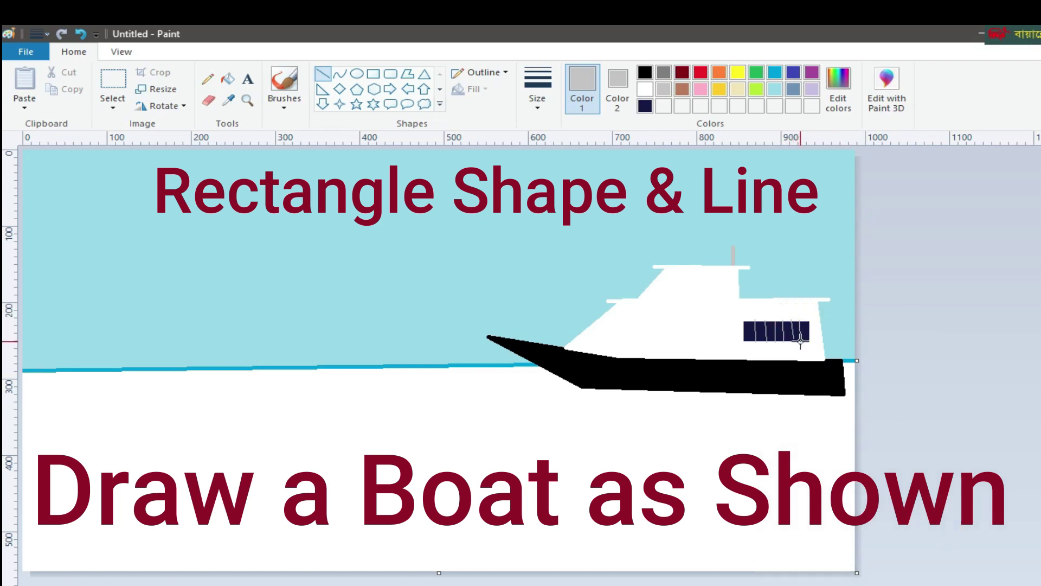
left_click_drag(744, 331, 808, 331)
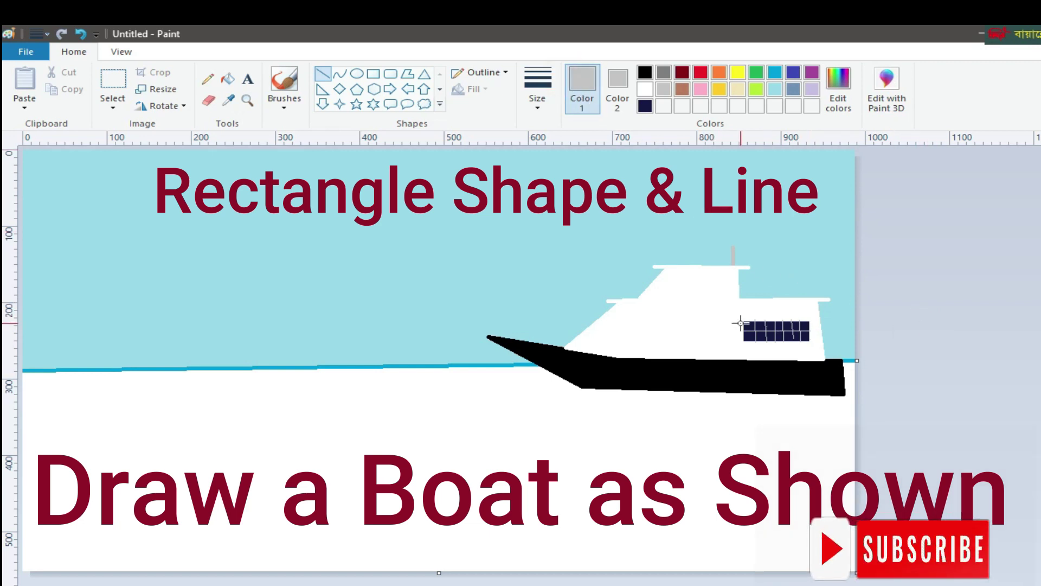
- Set white with the thickest line size, then pick light turquoise
left_click(644, 89)
left_click(538, 93)
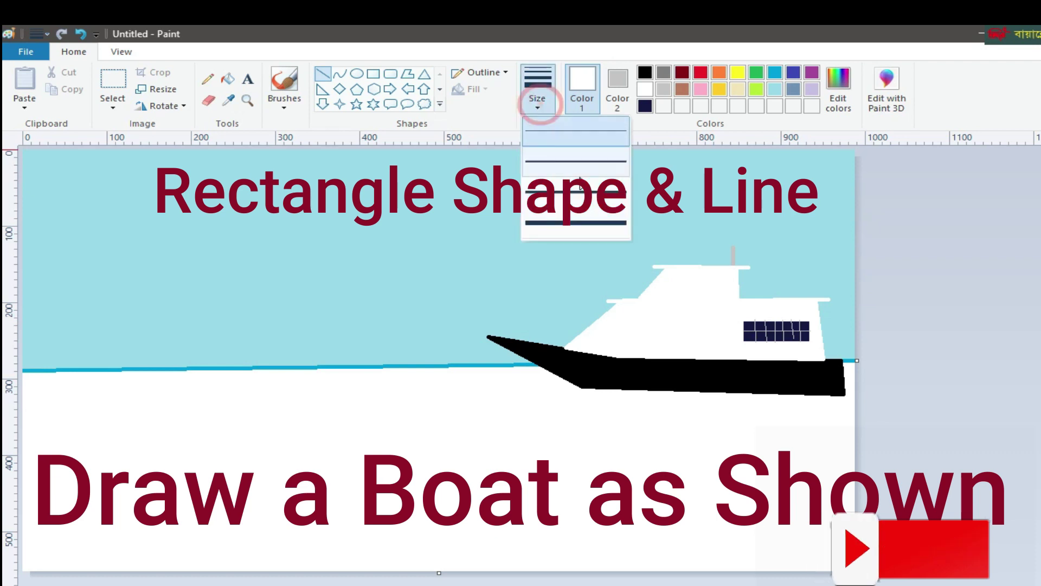
left_click(580, 222)
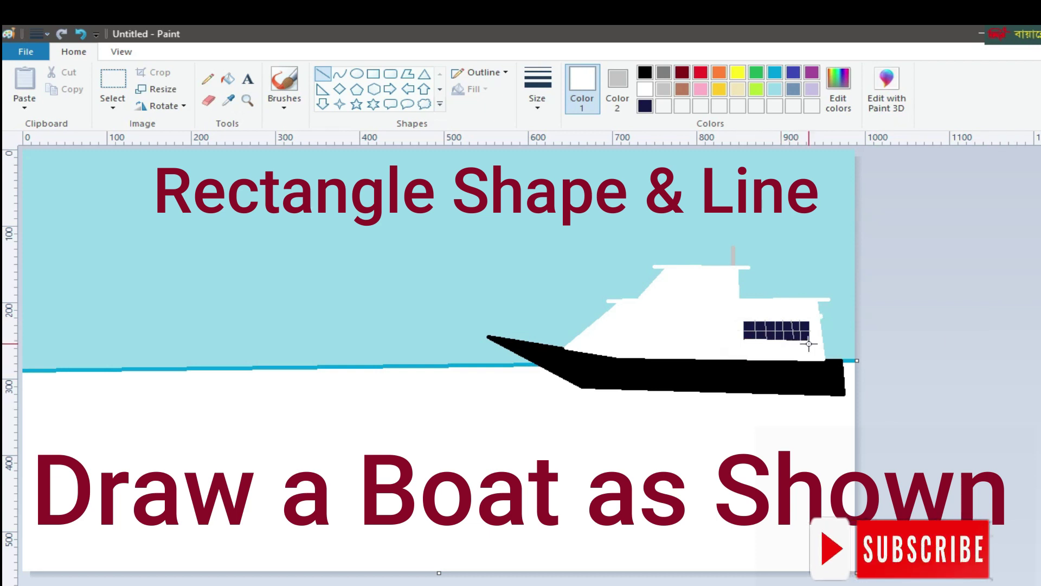
left_click_drag(811, 343, 813, 346)
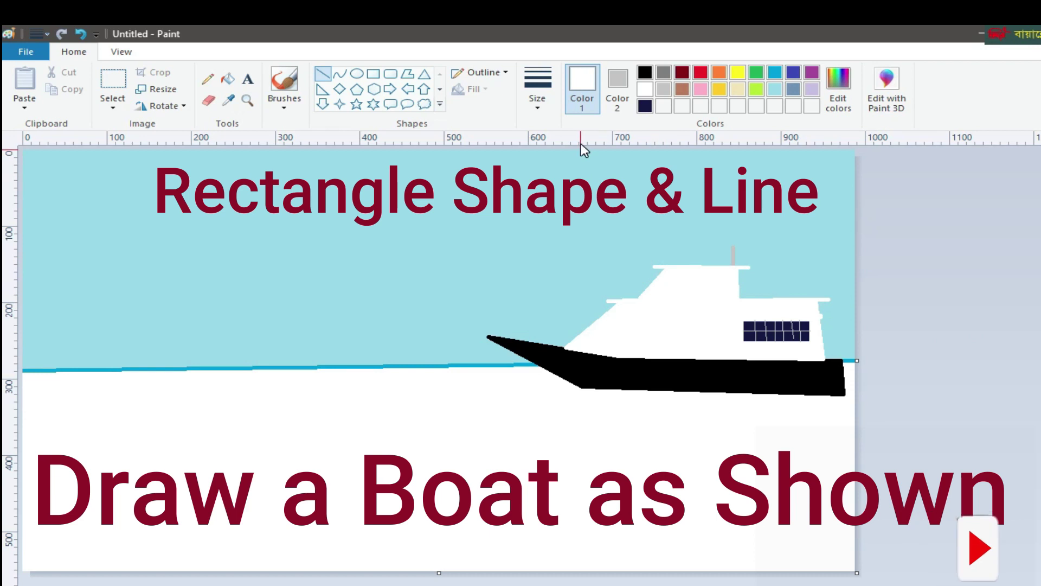
left_click(776, 90)
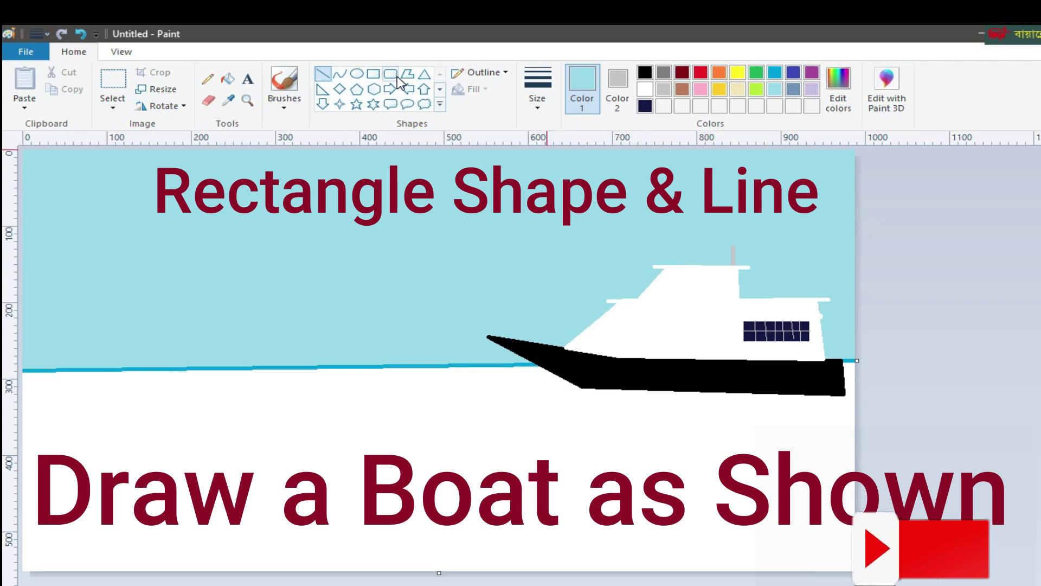
- Draw a tall light turquoise door with a dark teal outline on the cabin
left_click(374, 74)
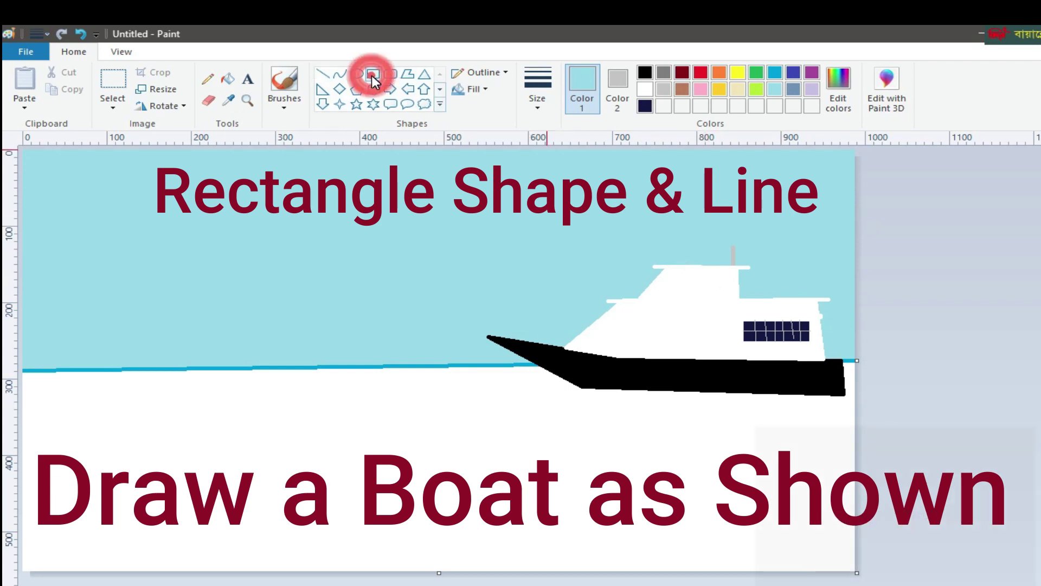
left_click(536, 90)
left_click(553, 160)
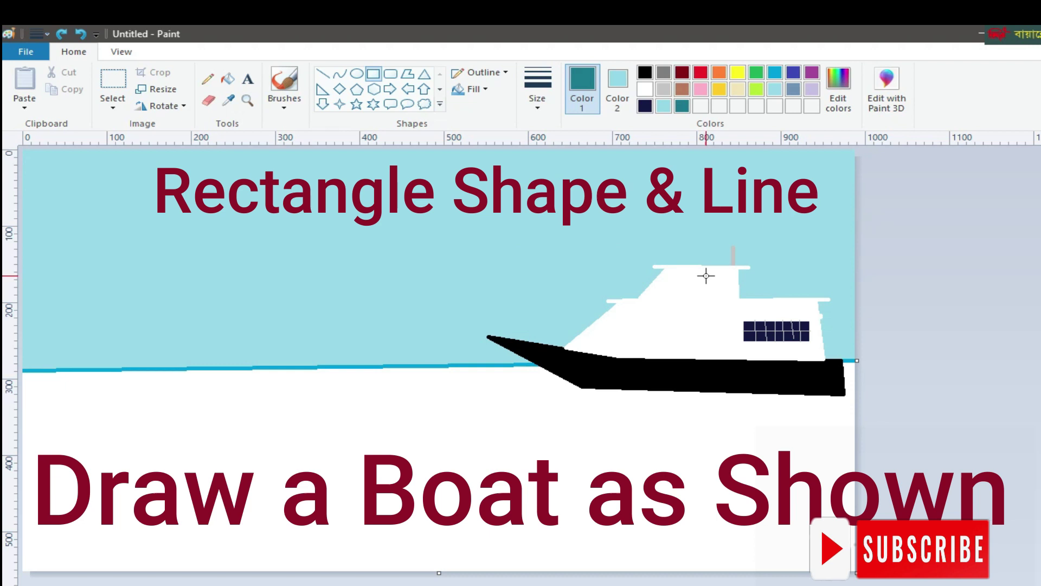
left_click_drag(708, 272, 733, 358)
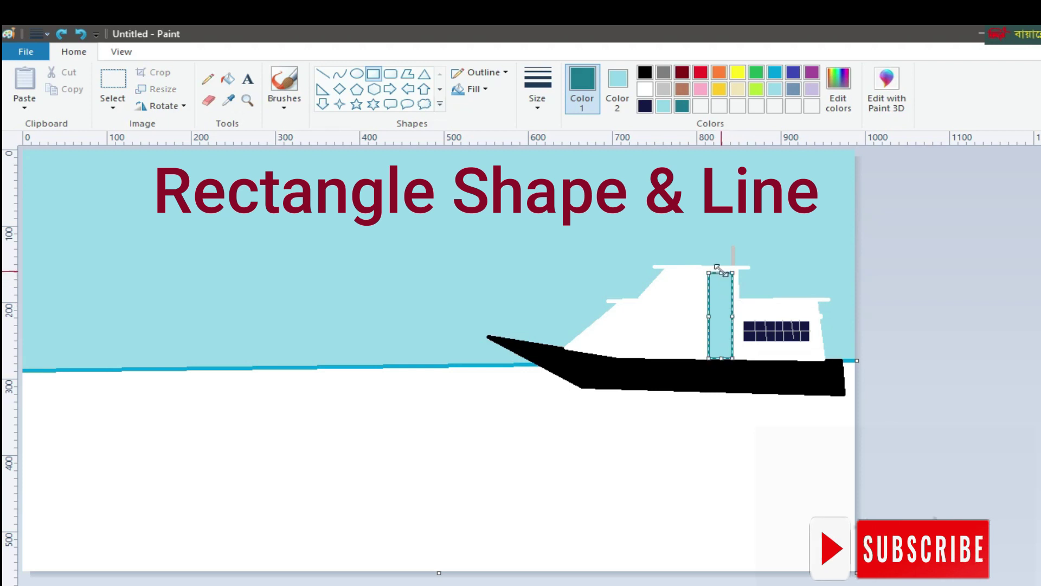
left_click_drag(712, 266, 706, 265)
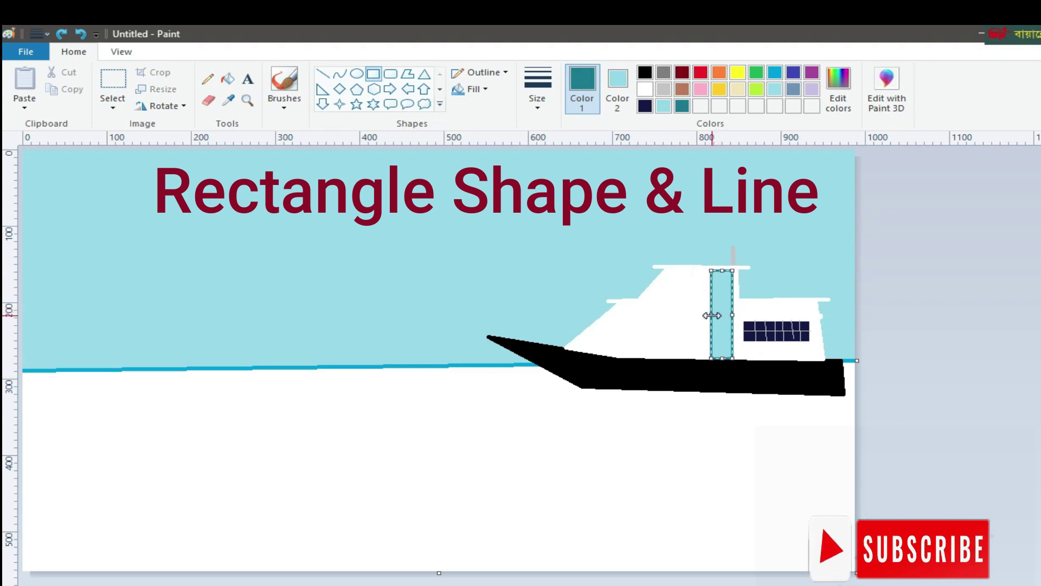
left_click_drag(710, 315, 707, 317)
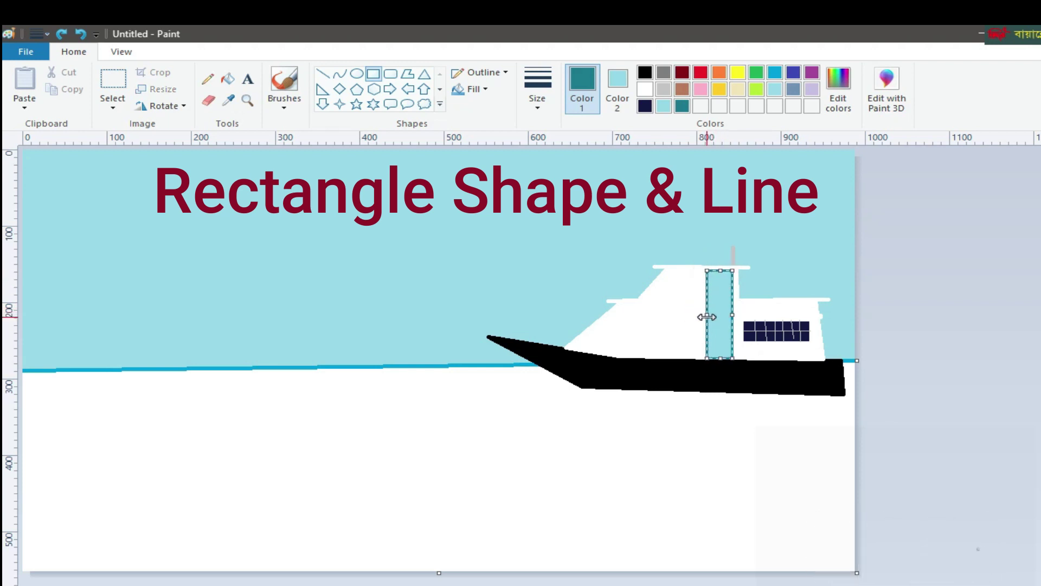
left_click(918, 315)
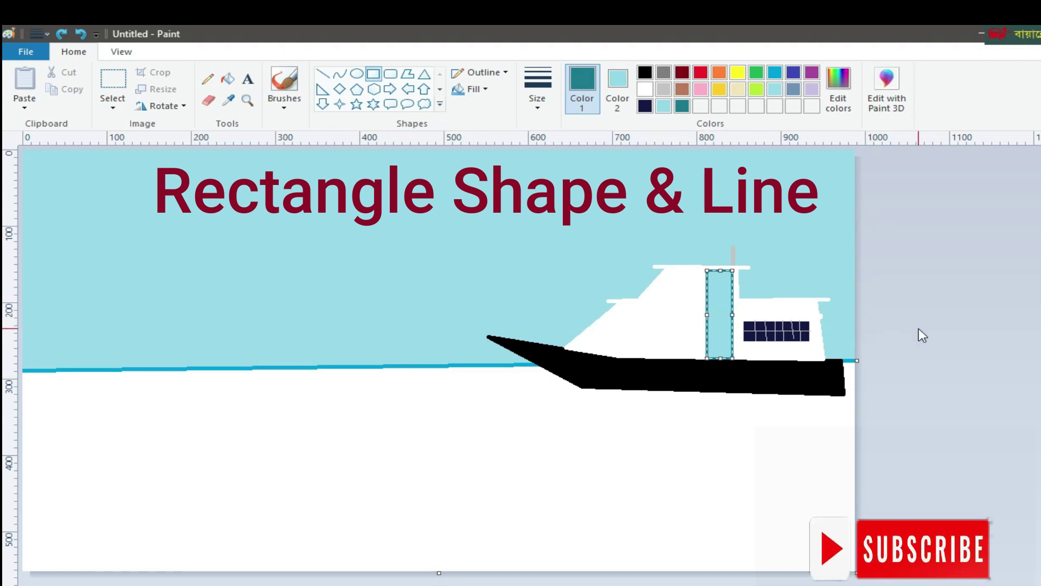
- Draw a light grey filled bar beside the door
left_click(670, 89)
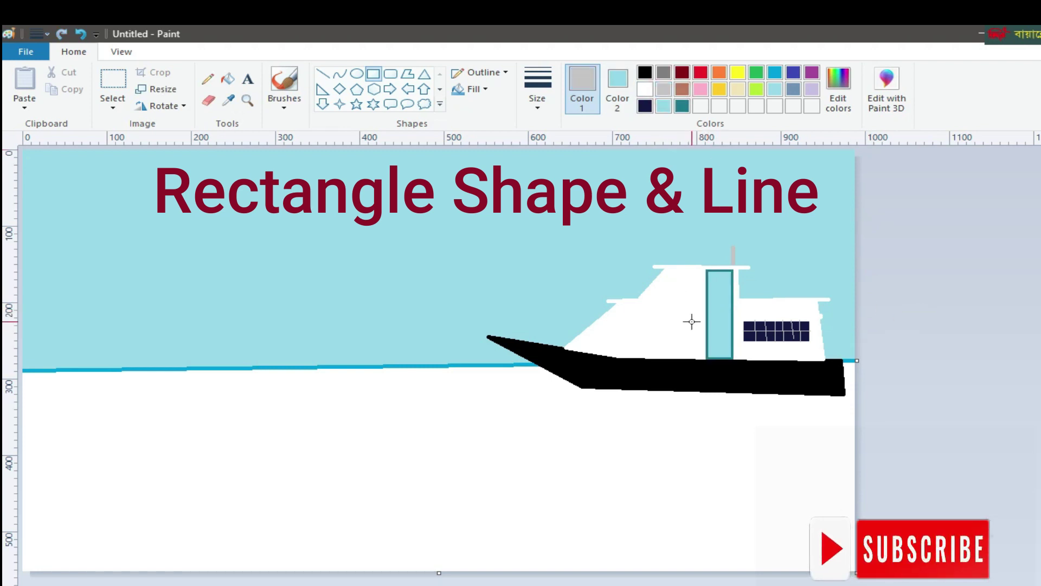
left_click(617, 81)
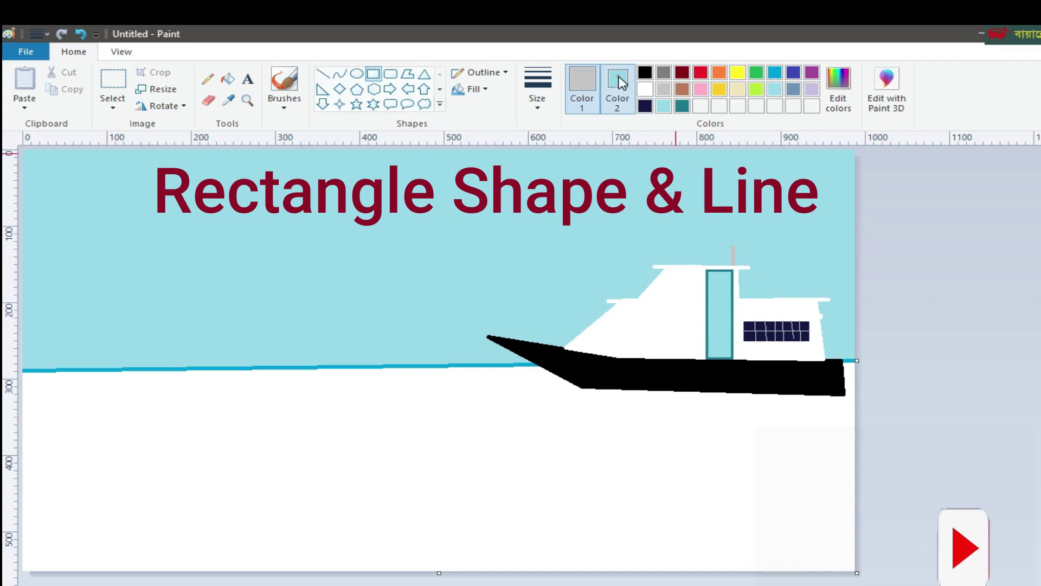
left_click_drag(698, 325, 739, 338)
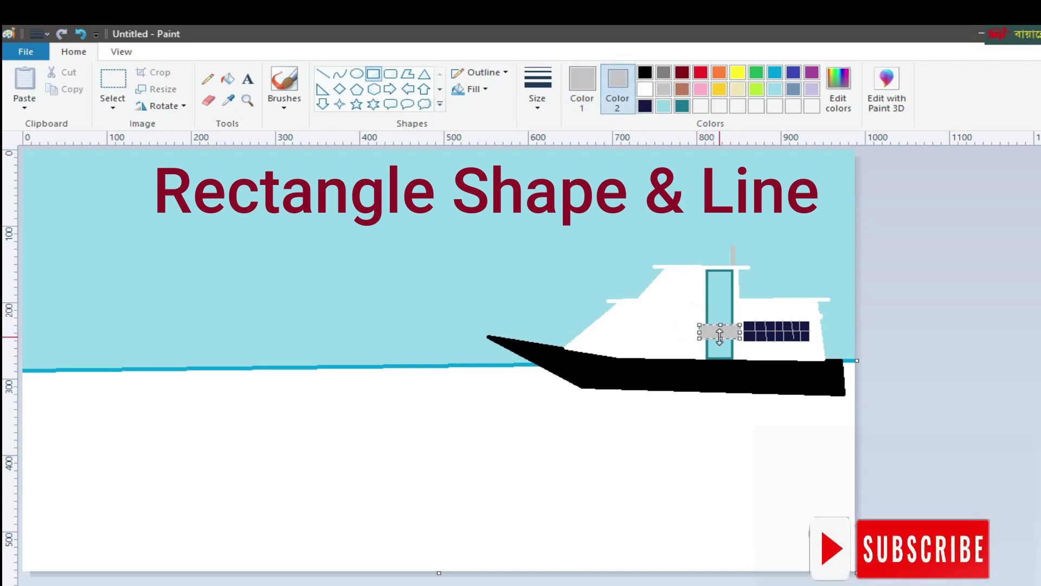
left_click(970, 356)
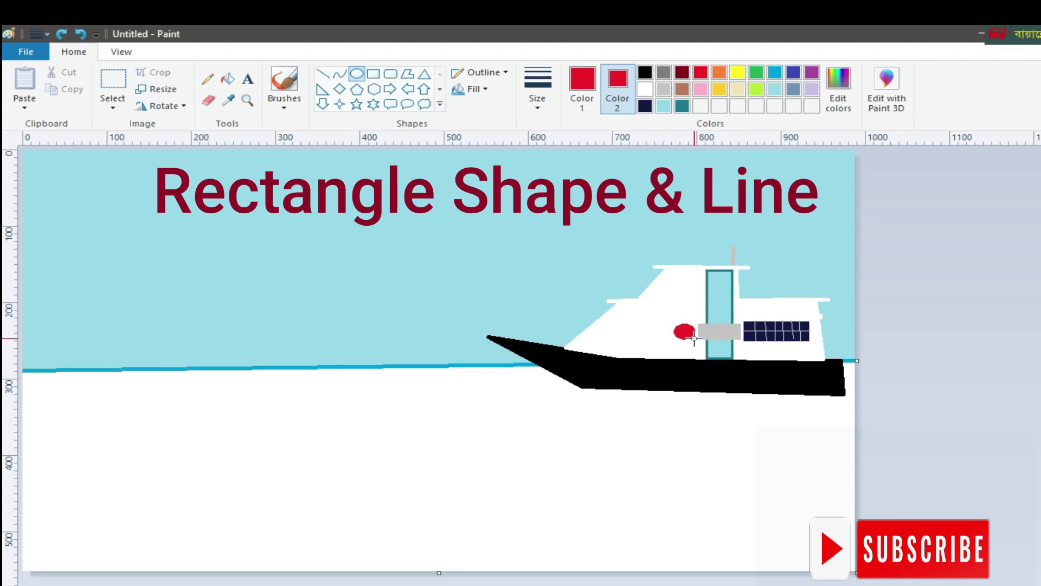
- Commit the red circle and draw a white cross line over it
left_click(963, 365)
left_click(323, 73)
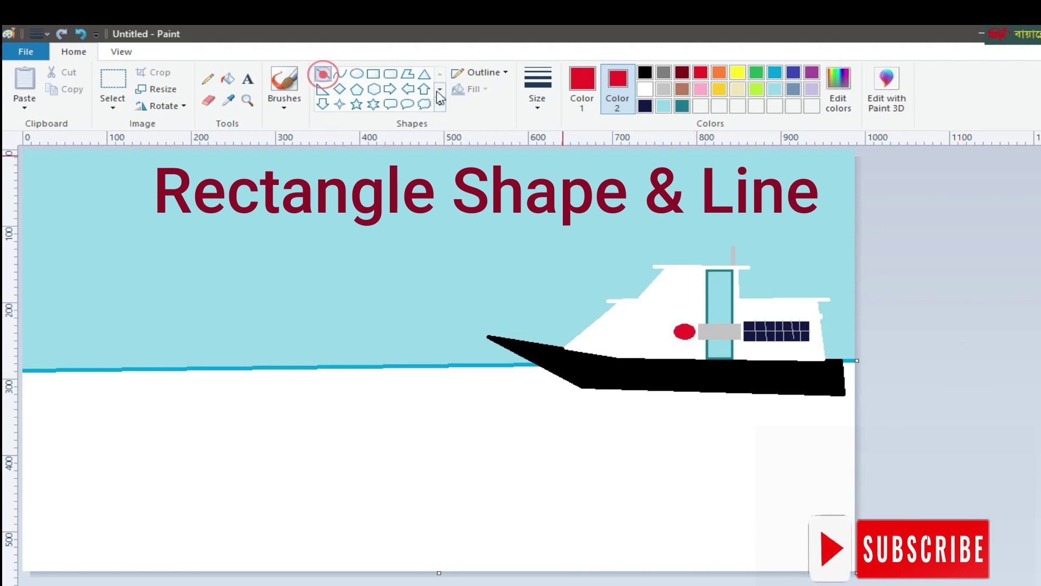
left_click(645, 89)
left_click(582, 86)
left_click(644, 89)
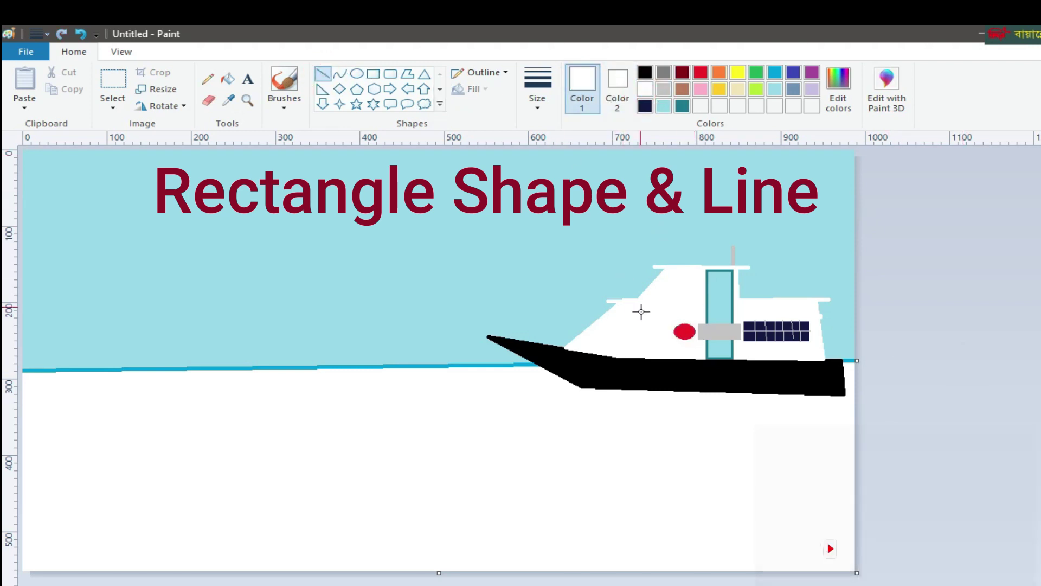
mouse_move(675, 331)
left_mouse_down()
mouse_move(695, 331)
mouse_move(686, 340)
left_mouse_up()
- Select Polygon with dark navy colours, undoing a stray diagonal edge
left_click(407, 75)
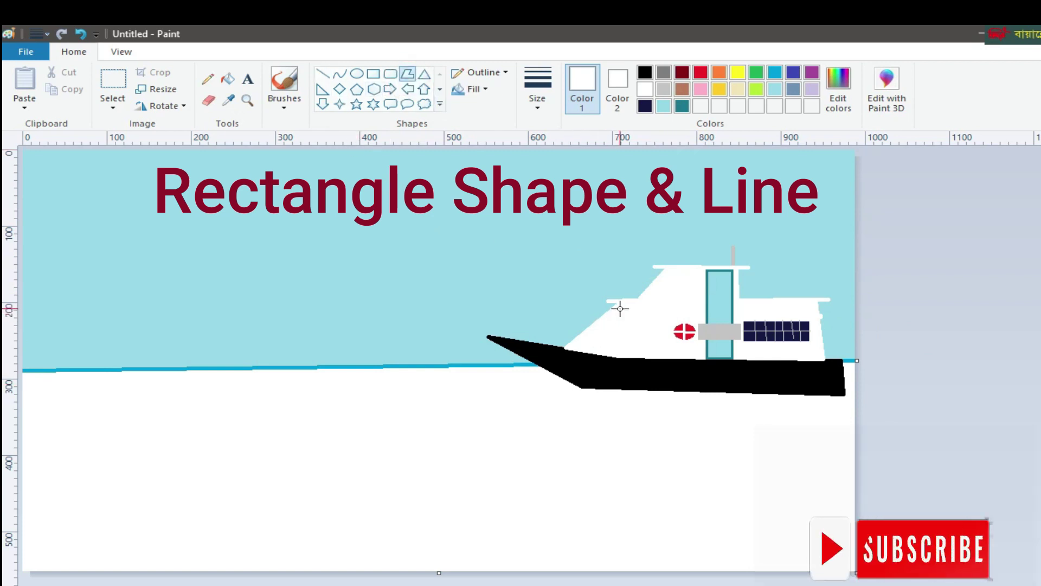
left_click_drag(620, 305, 606, 321)
left_click(617, 81)
left_click(645, 106)
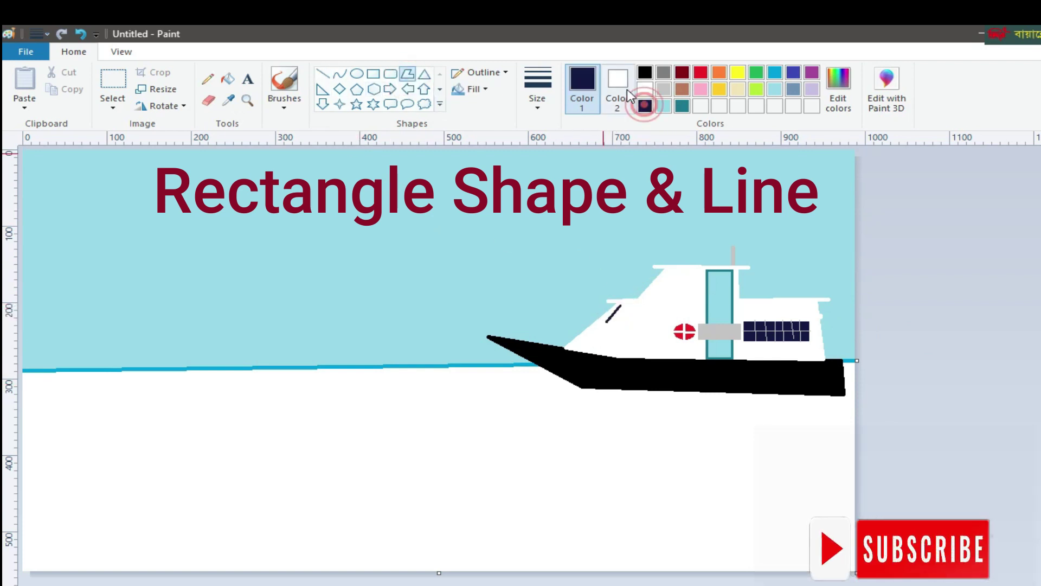
left_click(644, 107)
left_click(81, 35)
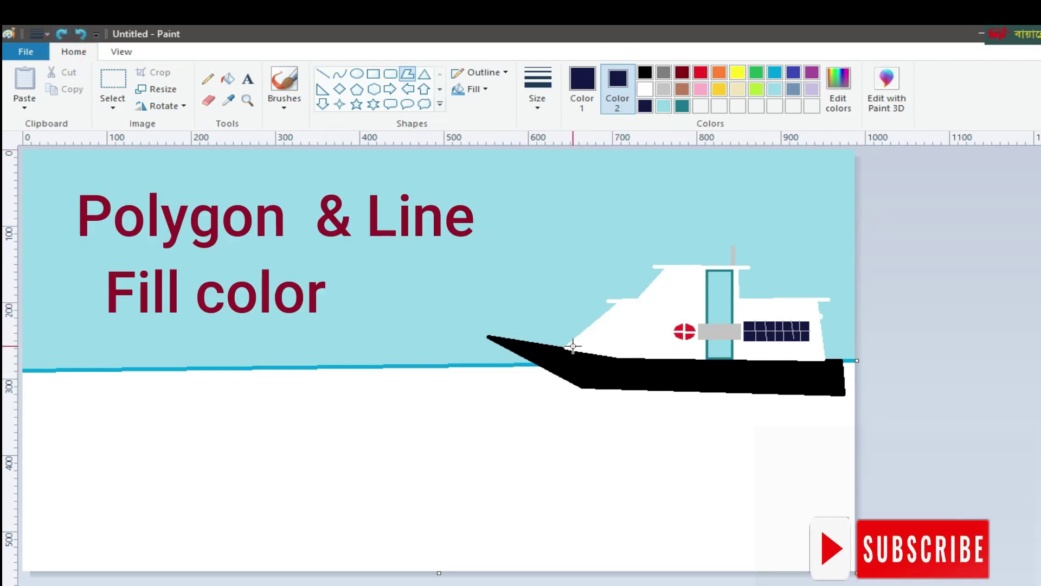
- Draw the dark front window polygon from the bow, redoing its first edge
left_click_drag(572, 348, 618, 306)
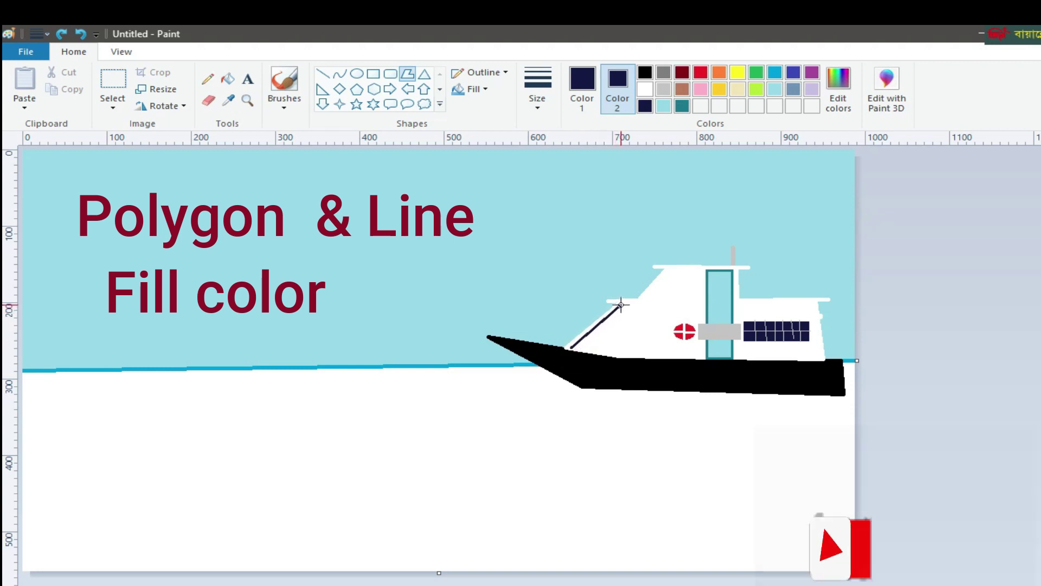
left_click_drag(620, 306, 622, 302)
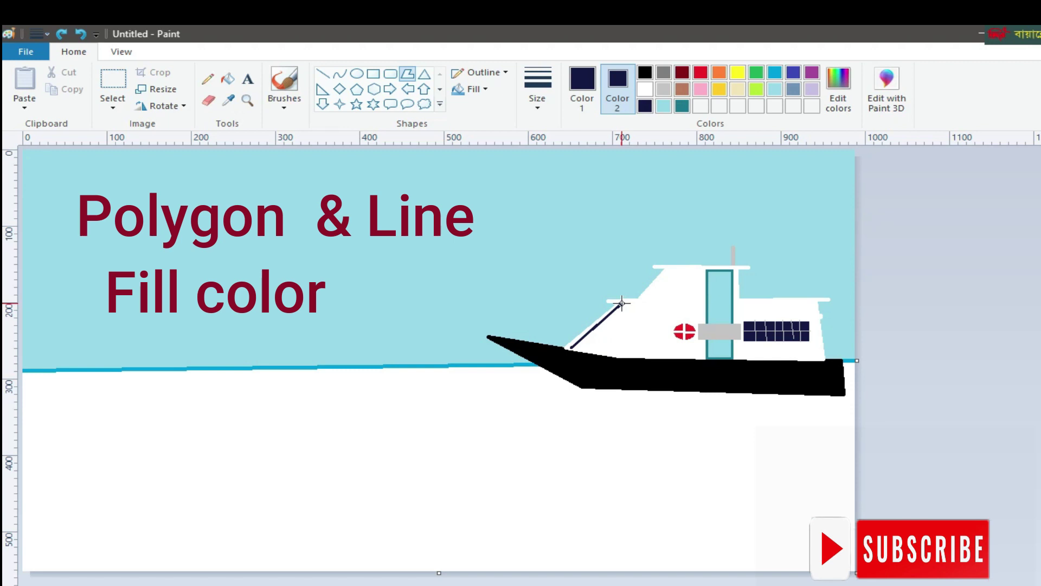
left_click(81, 34)
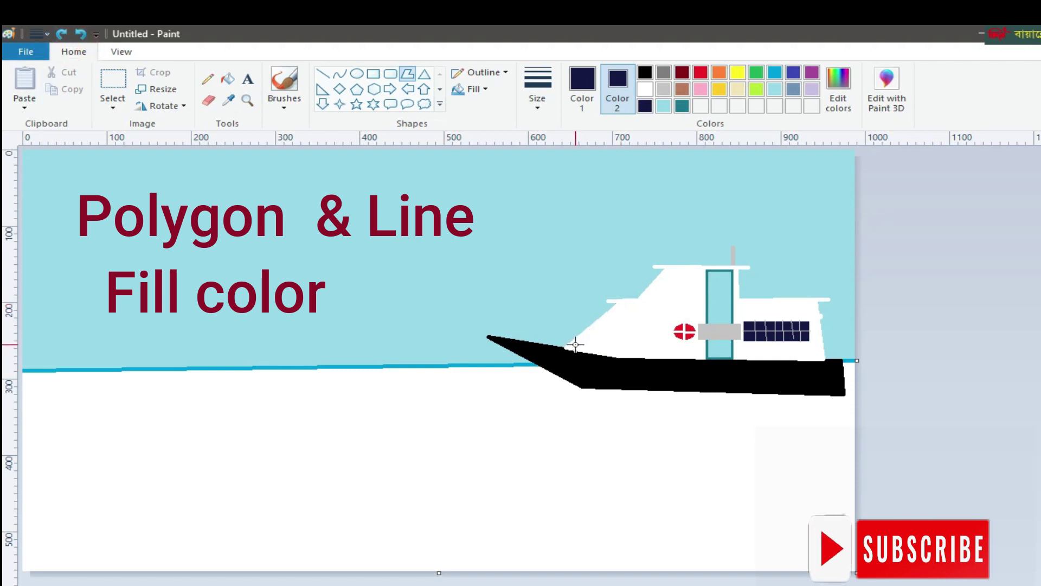
left_click_drag(577, 343, 617, 311)
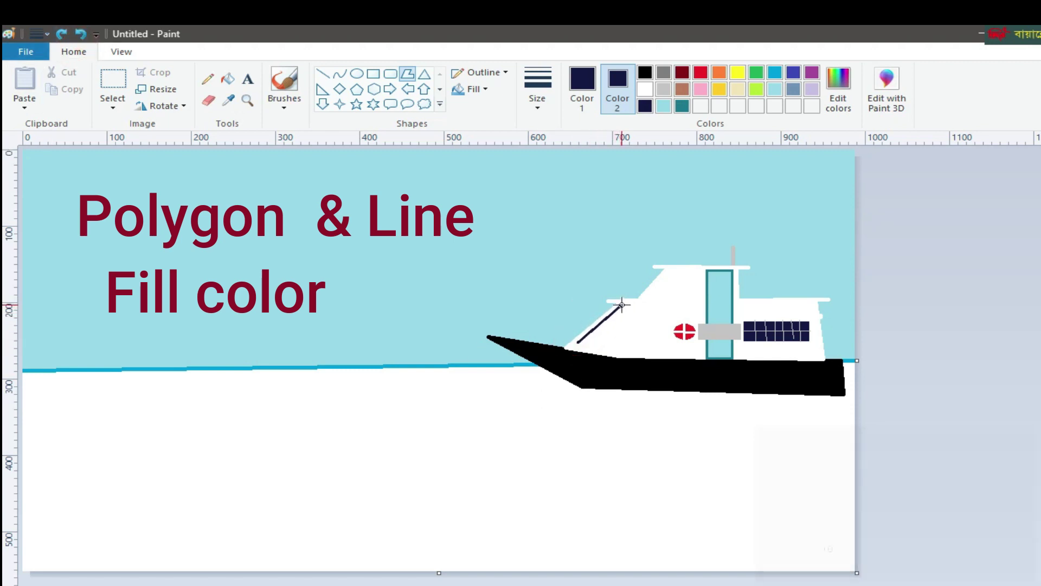
double_click(655, 308)
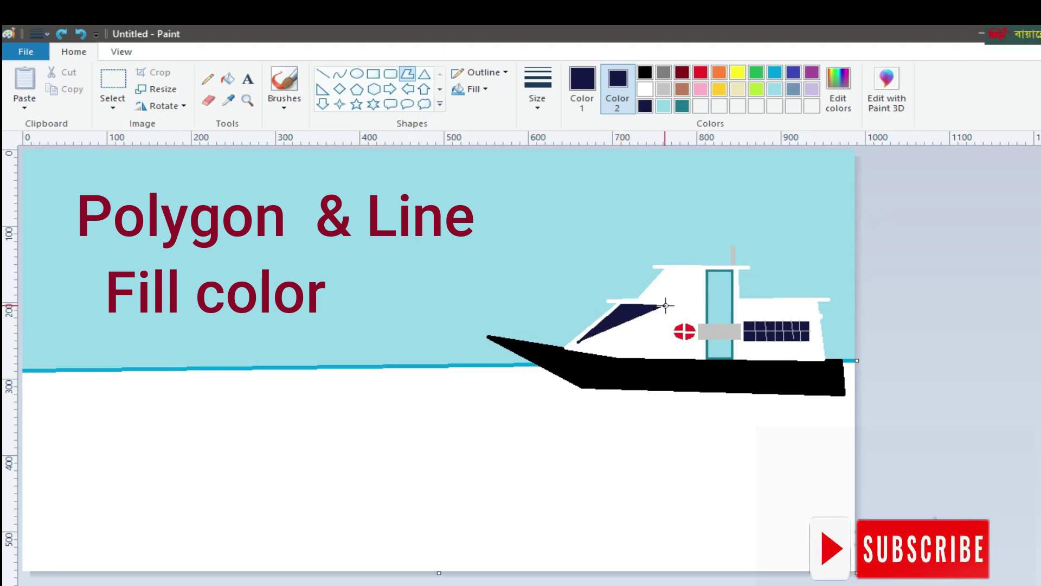
left_click_drag(668, 305, 669, 345)
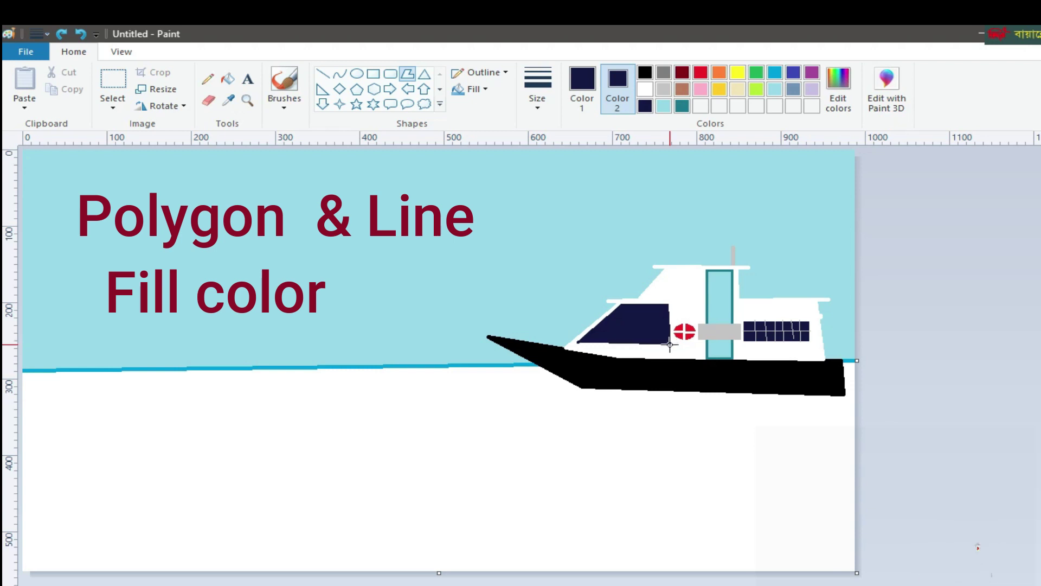
left_click(578, 340)
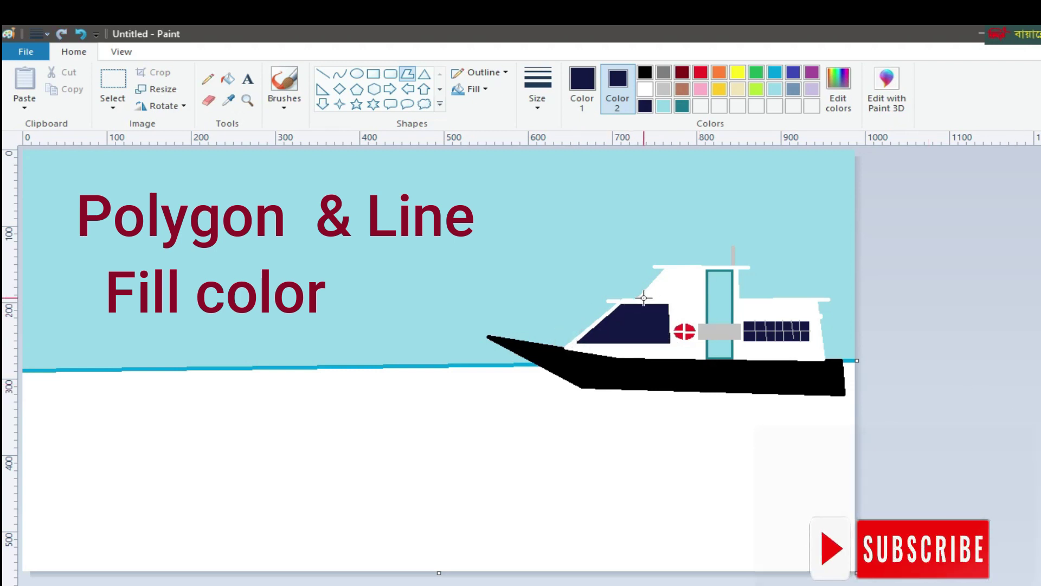
- Draw the dark upper windshield polygon on the top cabin
left_click(671, 268)
left_click(700, 268)
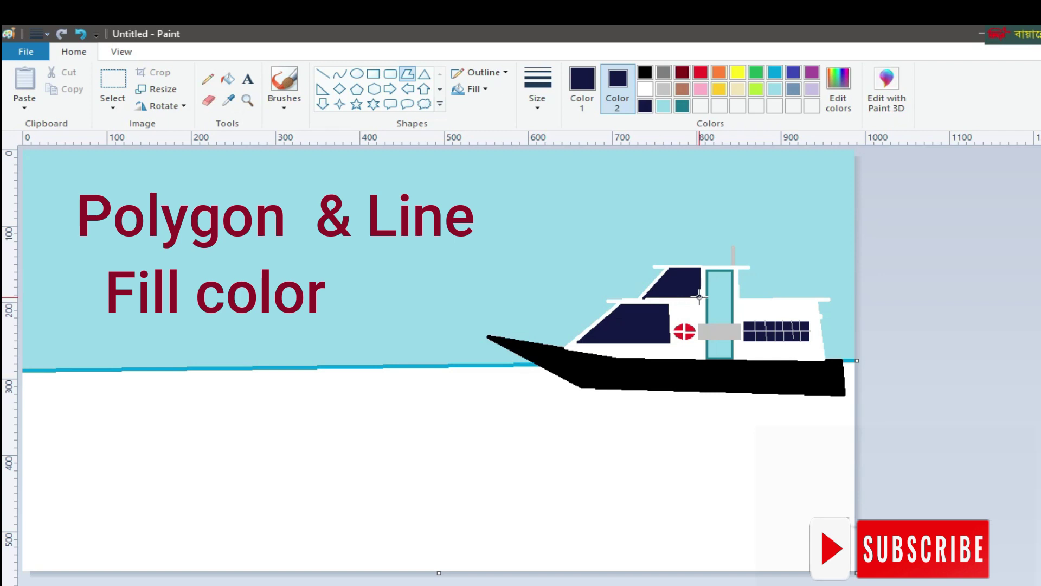
left_click(647, 298)
left_click(949, 356)
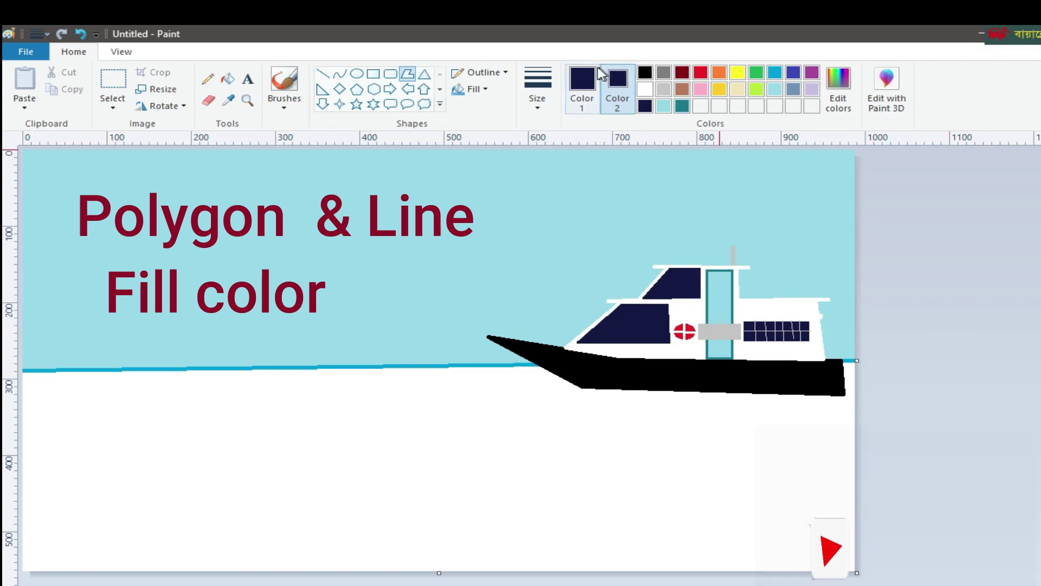
- Divide both windshields into panes with thin white lines
left_click(582, 87)
left_click(645, 89)
left_click(537, 89)
left_click(564, 167)
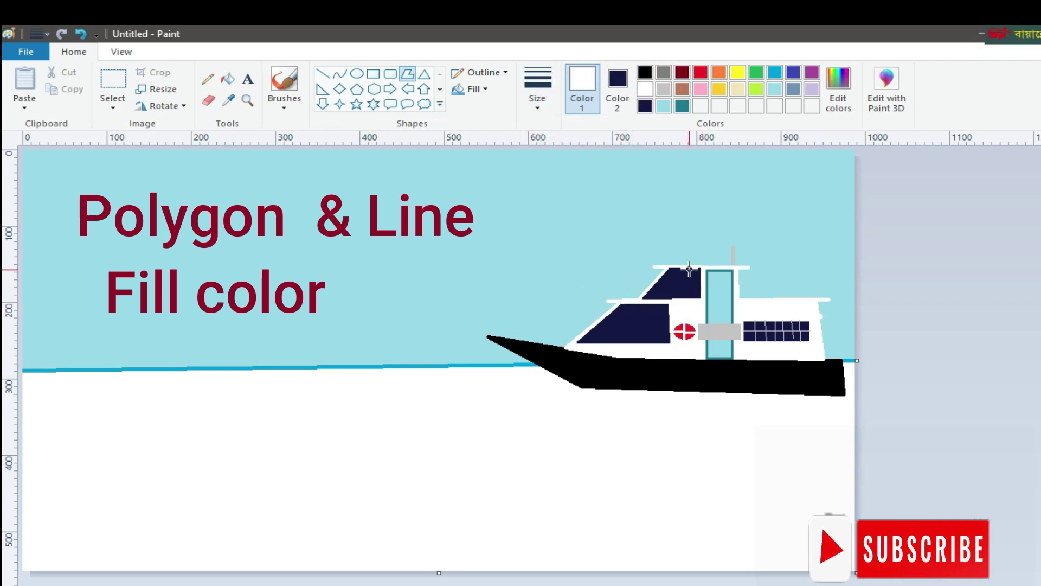
left_click_drag(689, 268, 688, 302)
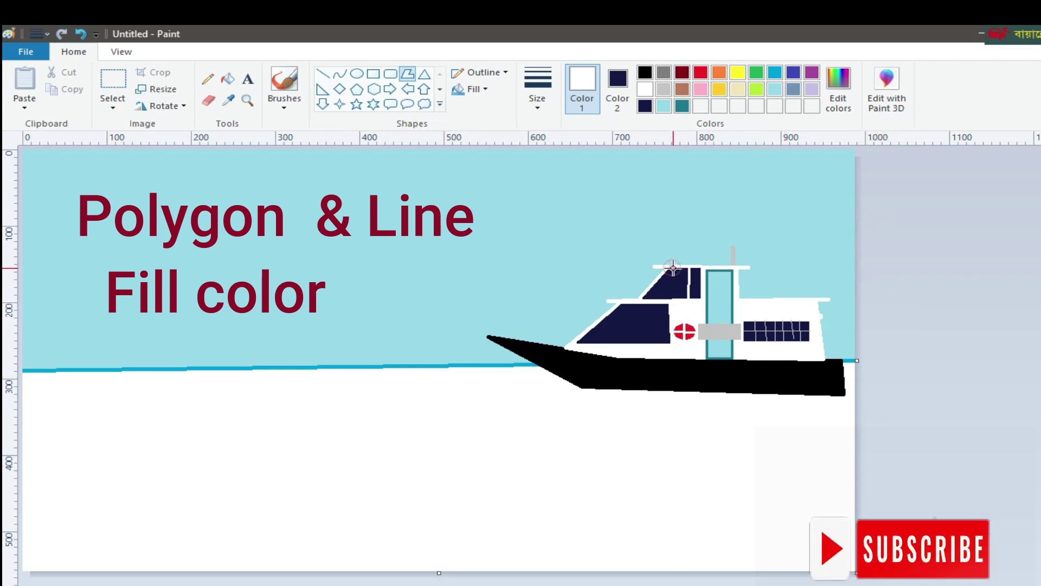
left_click(322, 74)
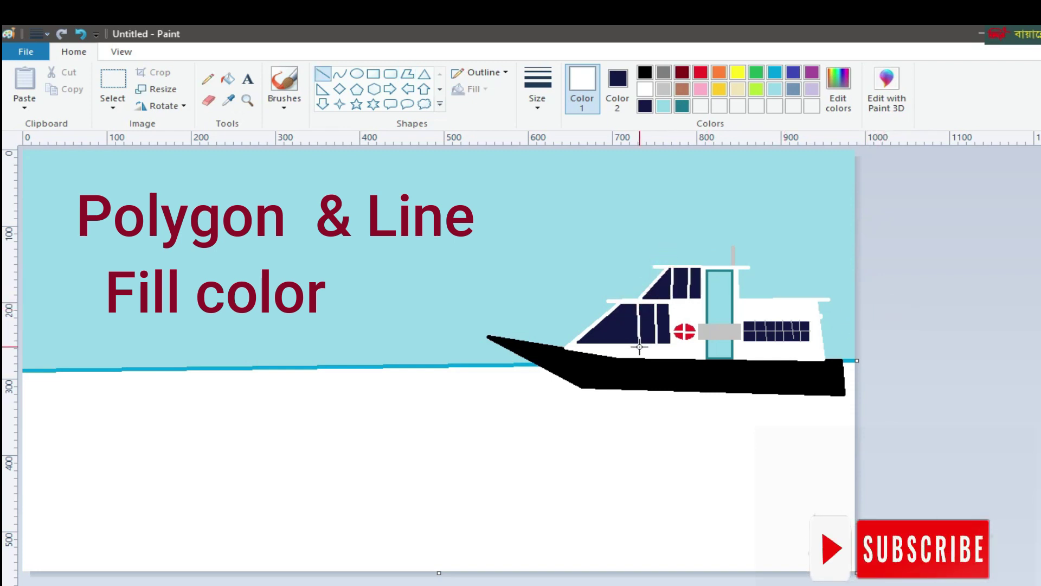
left_click(982, 361)
left_click_drag(621, 304, 623, 346)
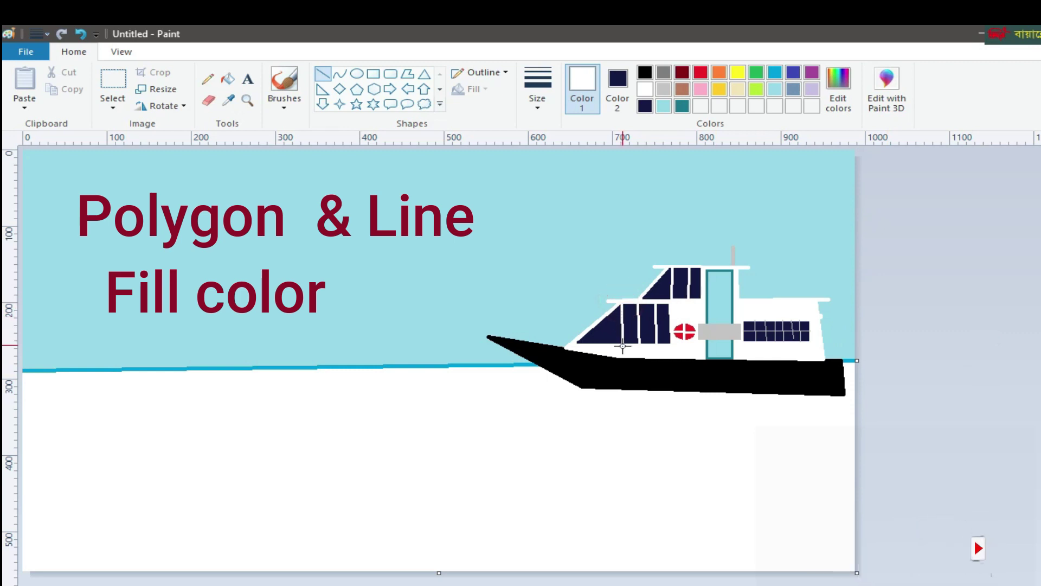
left_click(950, 340)
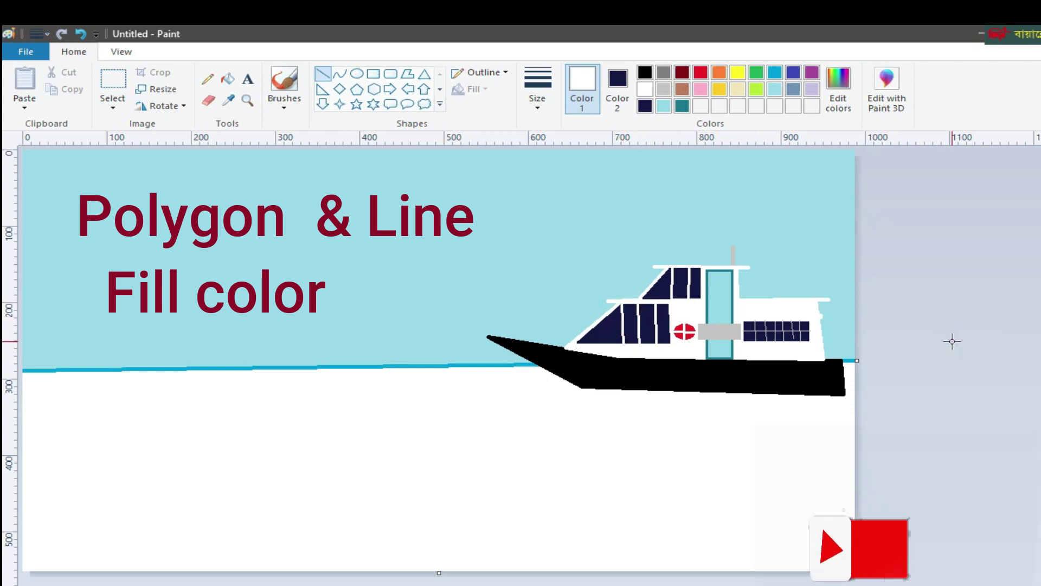
left_click(539, 103)
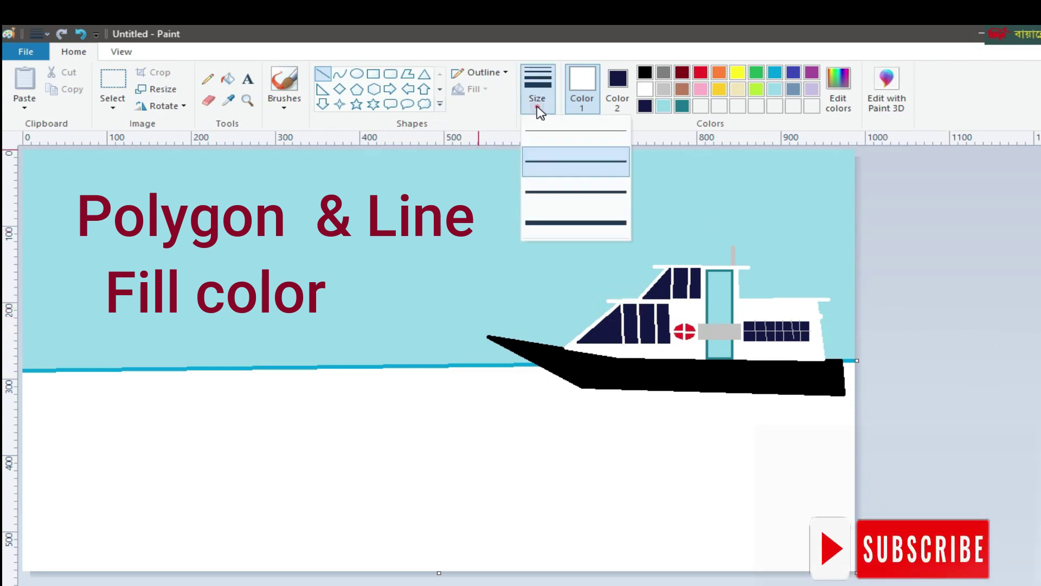
left_click(566, 131)
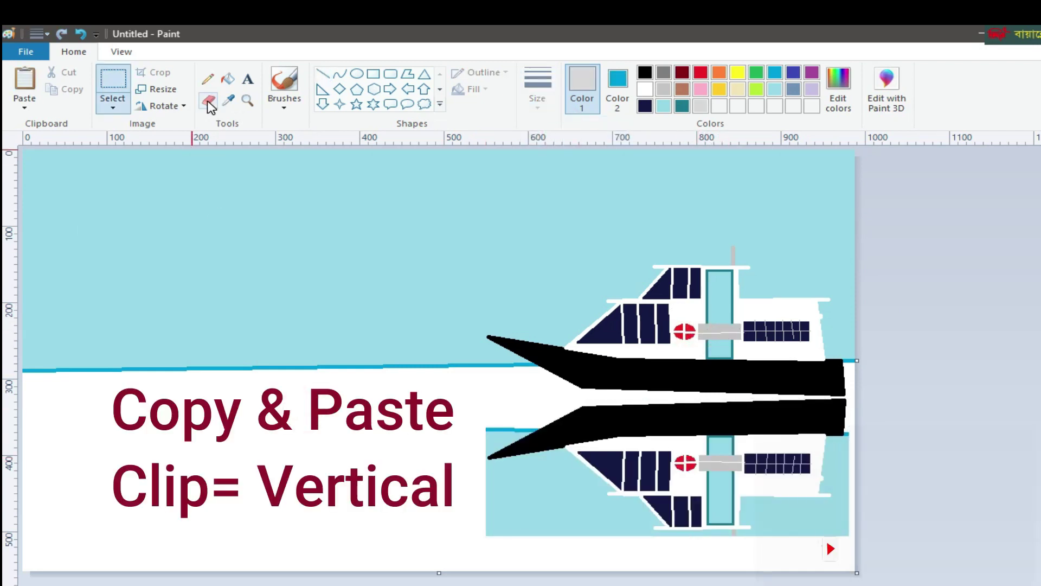
- Erase the short stray blue line near the reflection
left_click(209, 101)
left_click(644, 89)
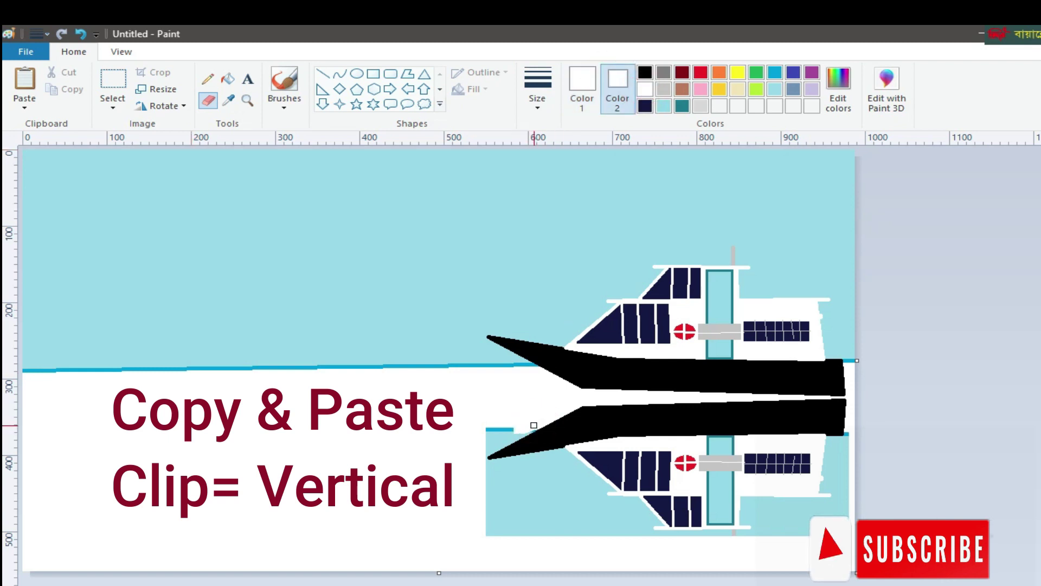
left_click_drag(506, 435, 488, 430)
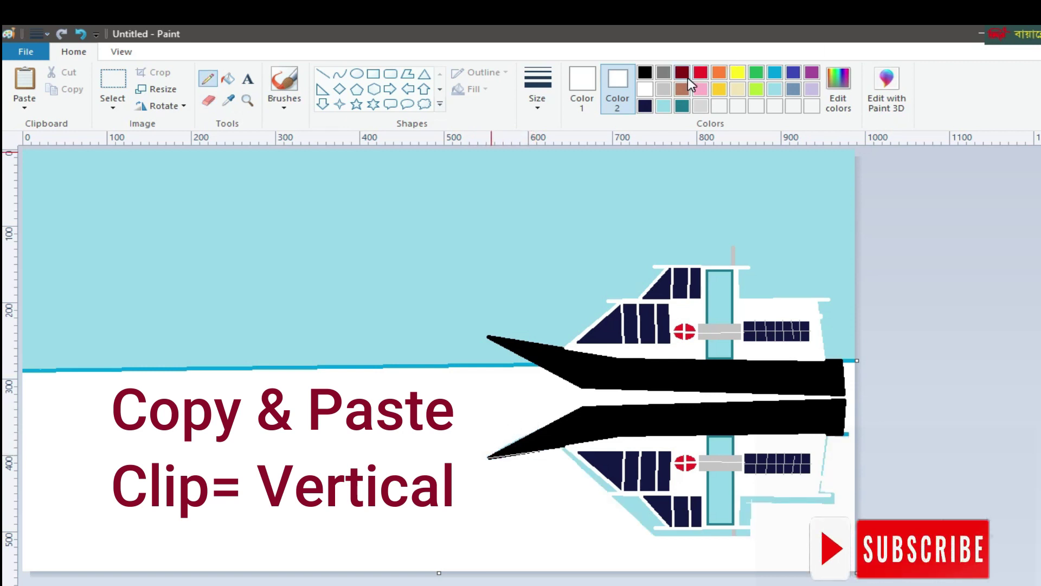
- Pick dark red as the drawing colour
left_click(682, 73)
left_click(582, 87)
left_click(682, 73)
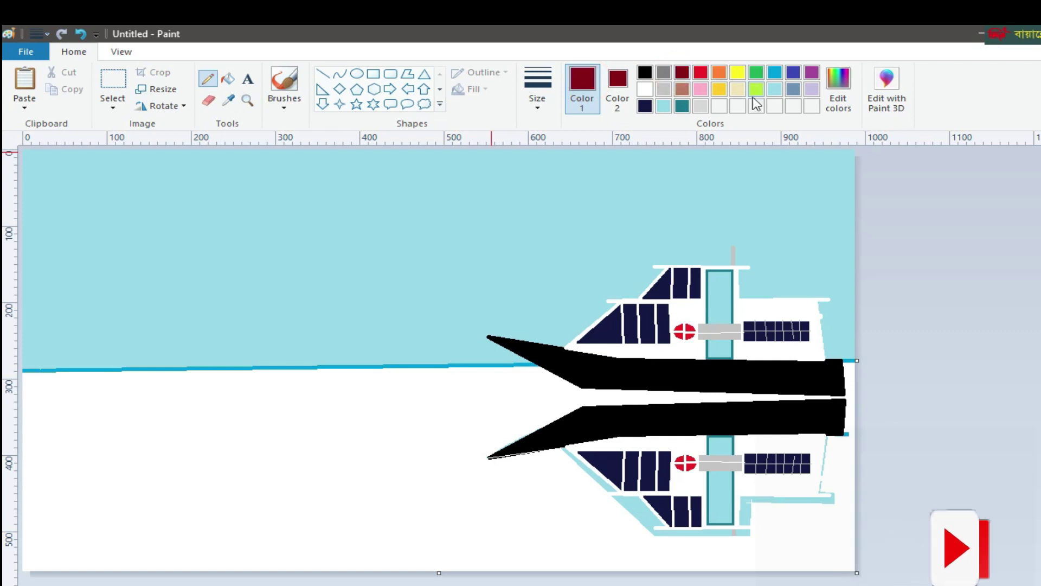
- Mix a darker red custom colour in Edit Colors
left_click(839, 87)
left_click_drag(722, 407, 723, 423)
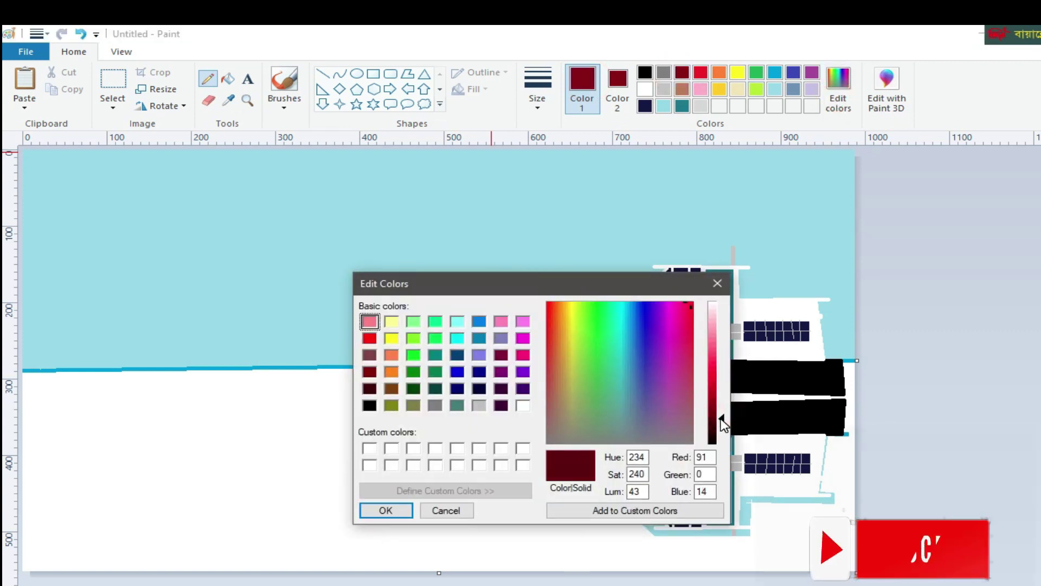
left_click(386, 510)
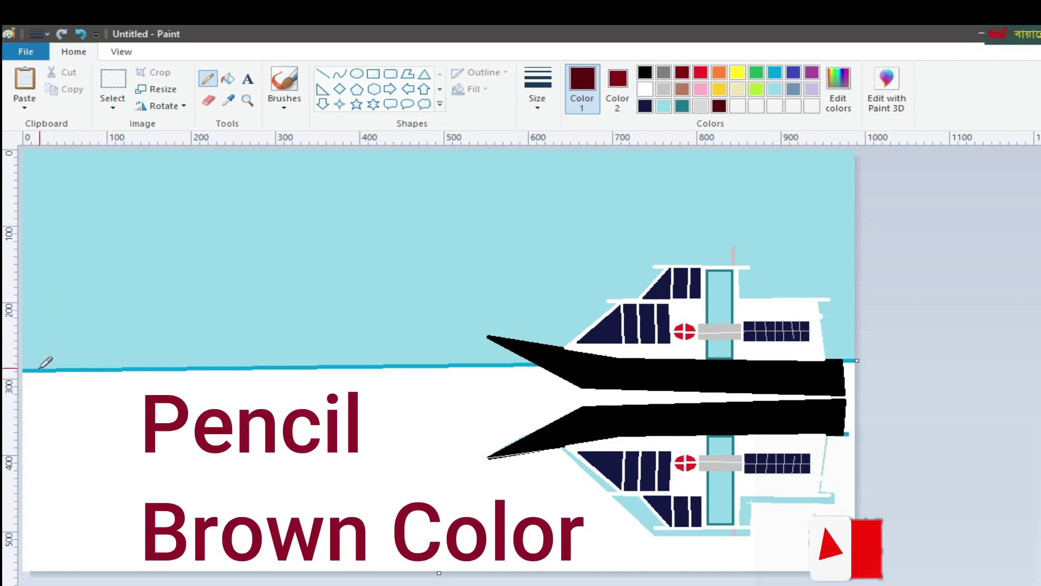
- Outline rounded hills with the pencil along the left waterline
left_click_drag(39, 368, 71, 353)
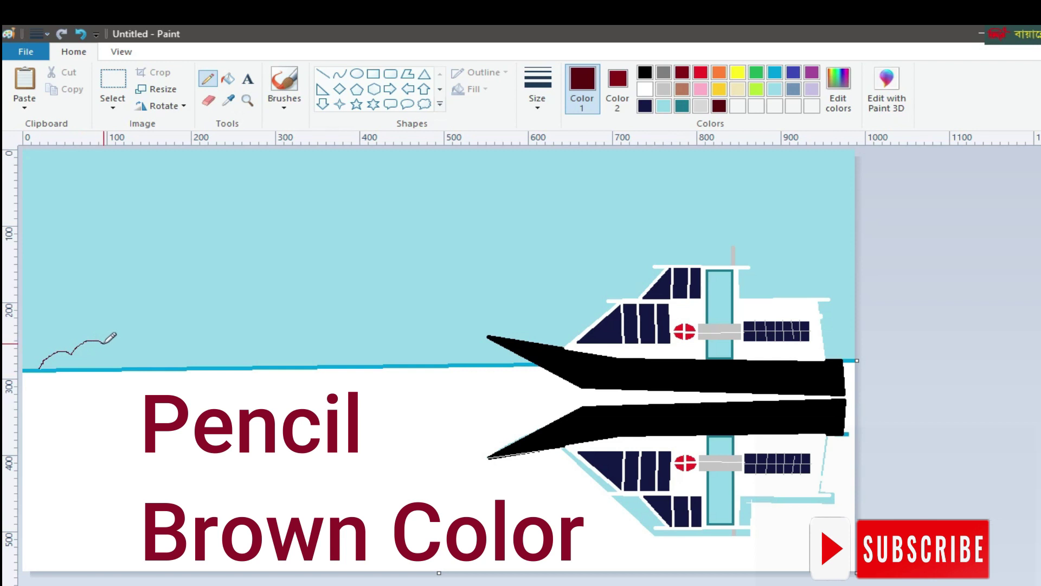
left_click_drag(152, 336, 241, 348)
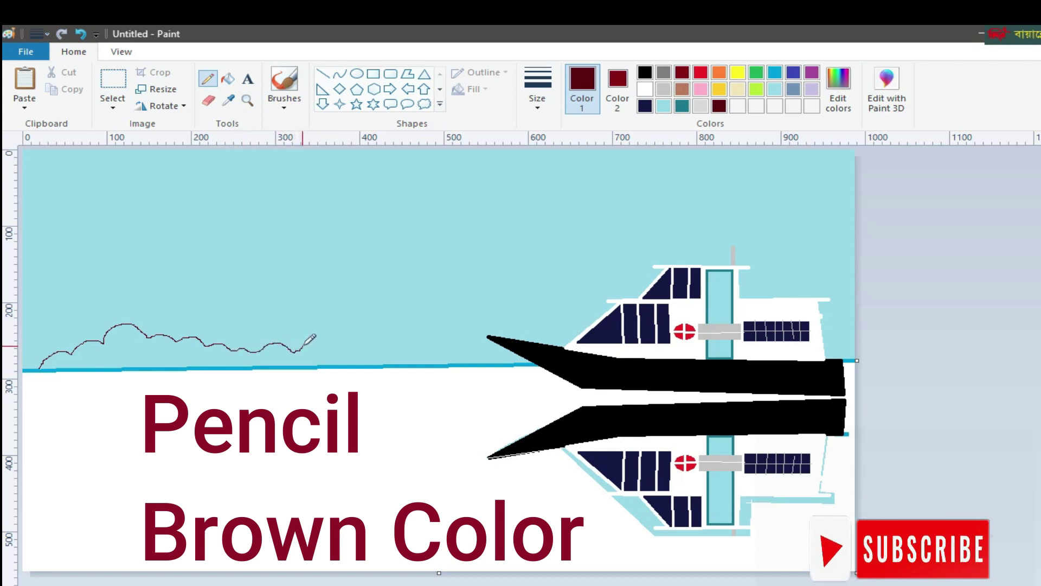
left_click_drag(335, 331, 394, 362)
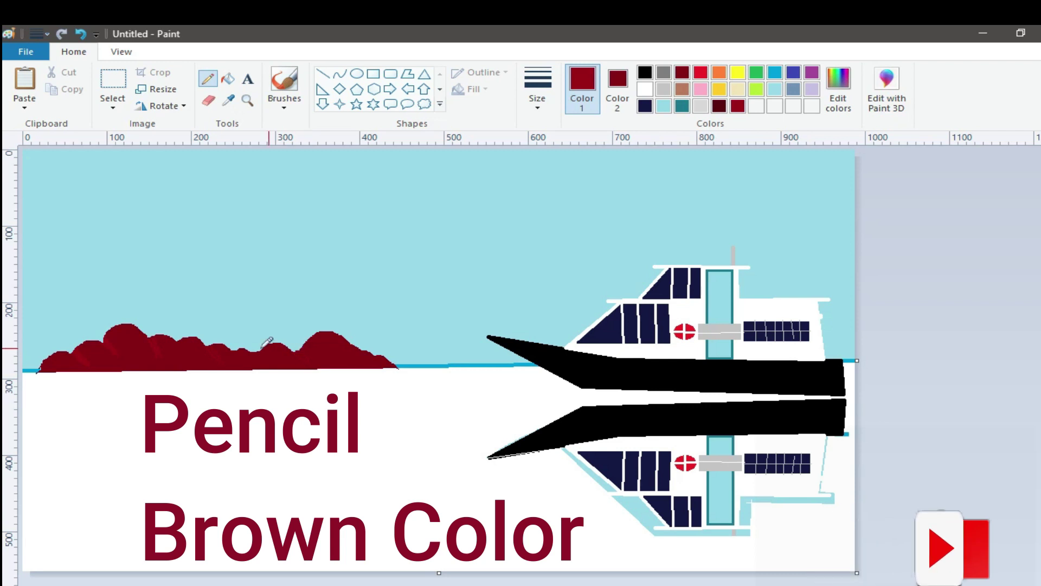
- Flood-fill the hill outline solid dark red
left_click(227, 80)
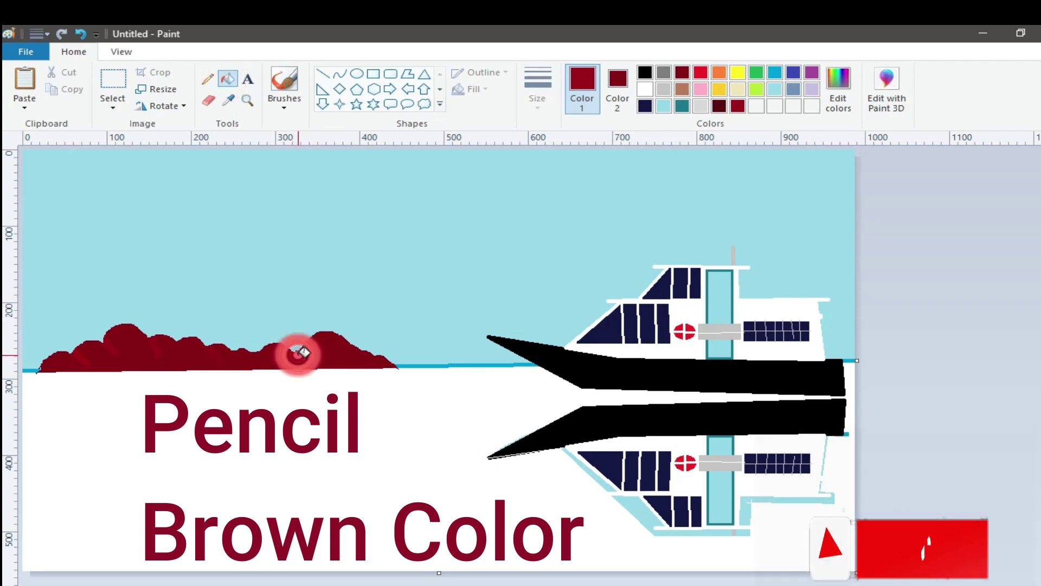
left_click(209, 80)
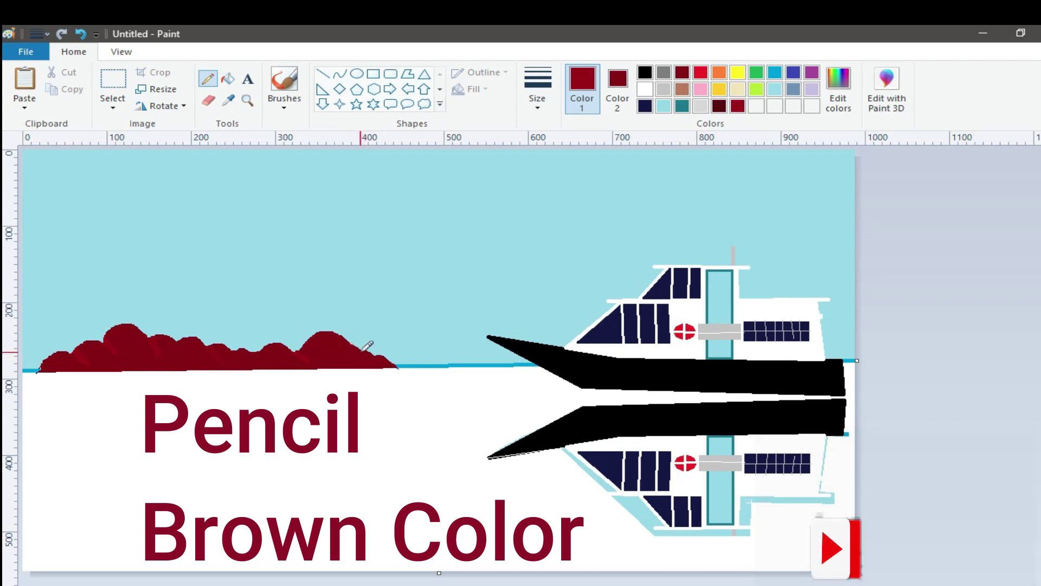
left_click(230, 79)
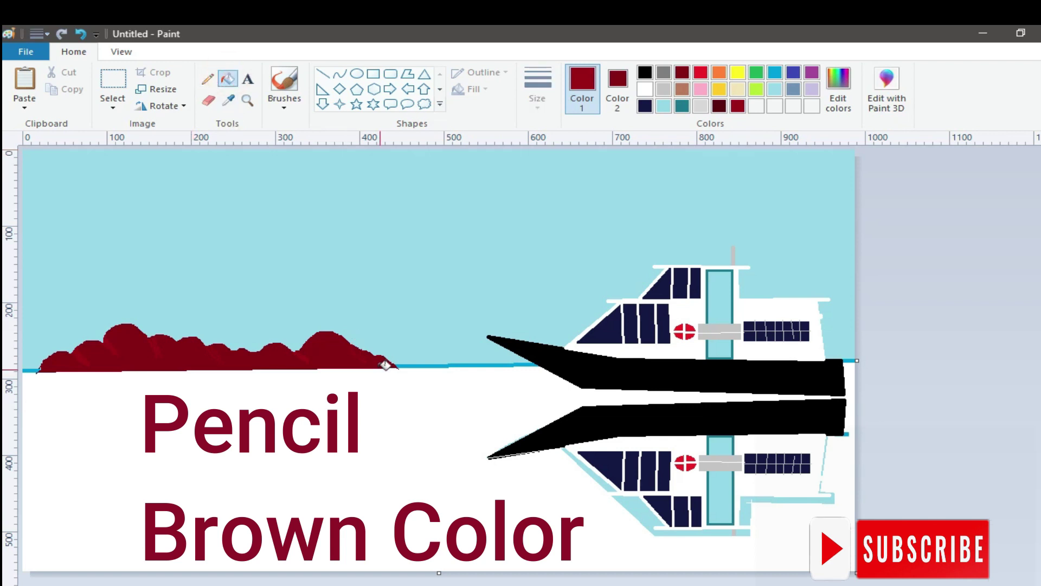
left_click(373, 353)
left_click(80, 34)
- Spray a lighter red airbrush texture over the left hill
left_click(293, 111)
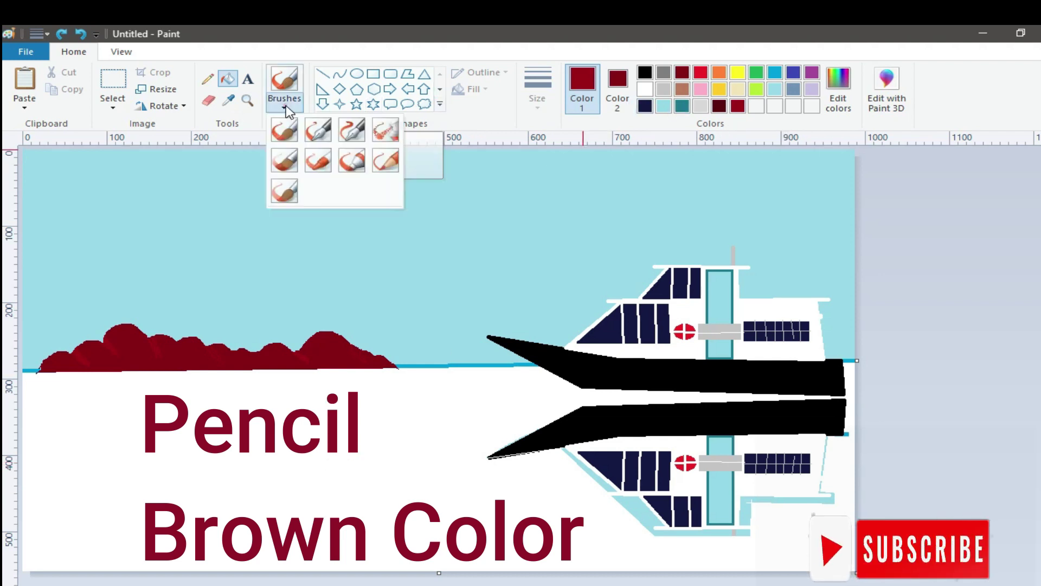
left_click(386, 131)
left_click(852, 112)
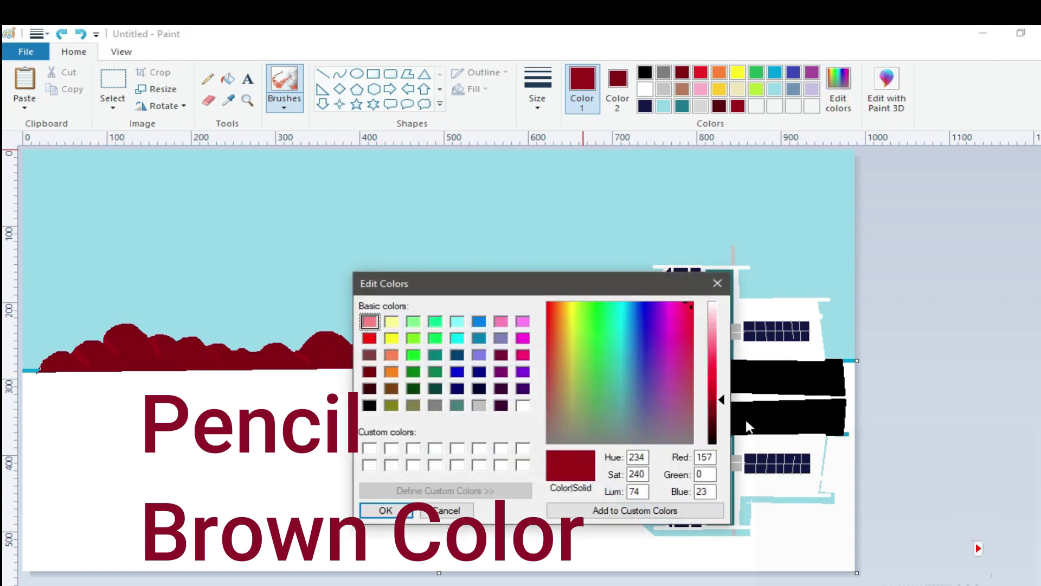
left_click_drag(722, 400, 723, 392)
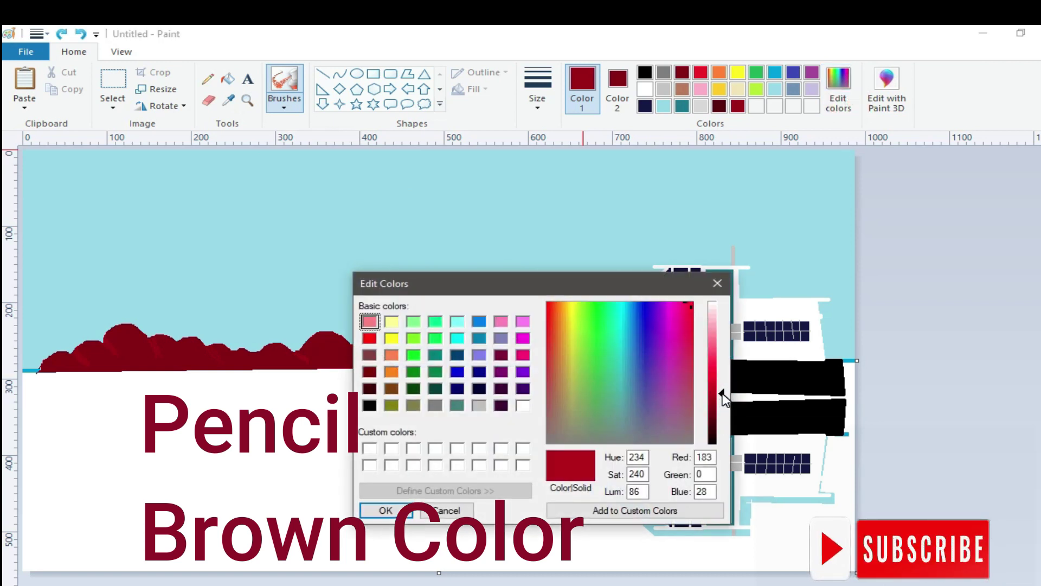
left_click(385, 510)
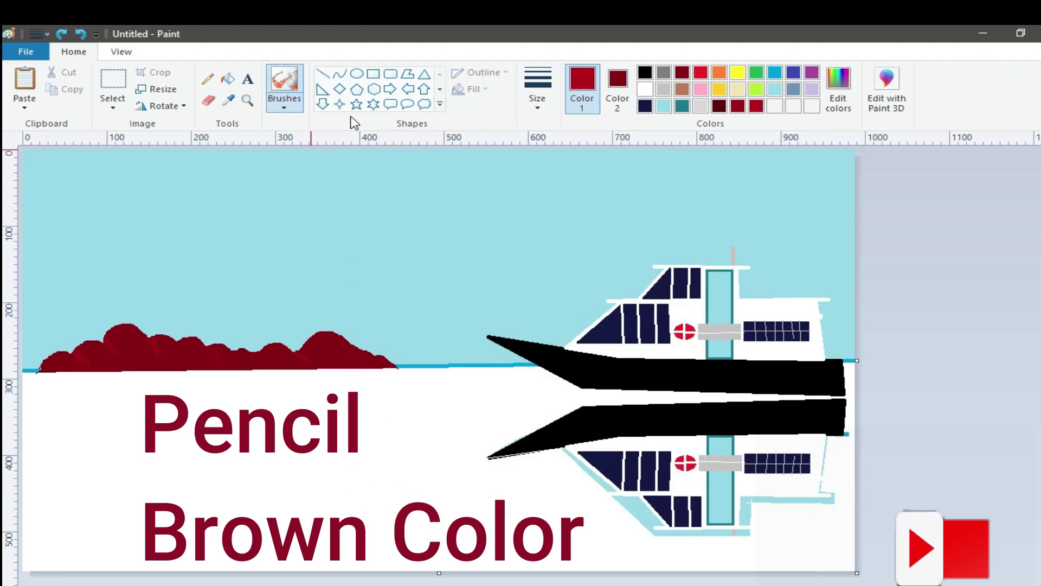
left_click(541, 116)
left_click(564, 162)
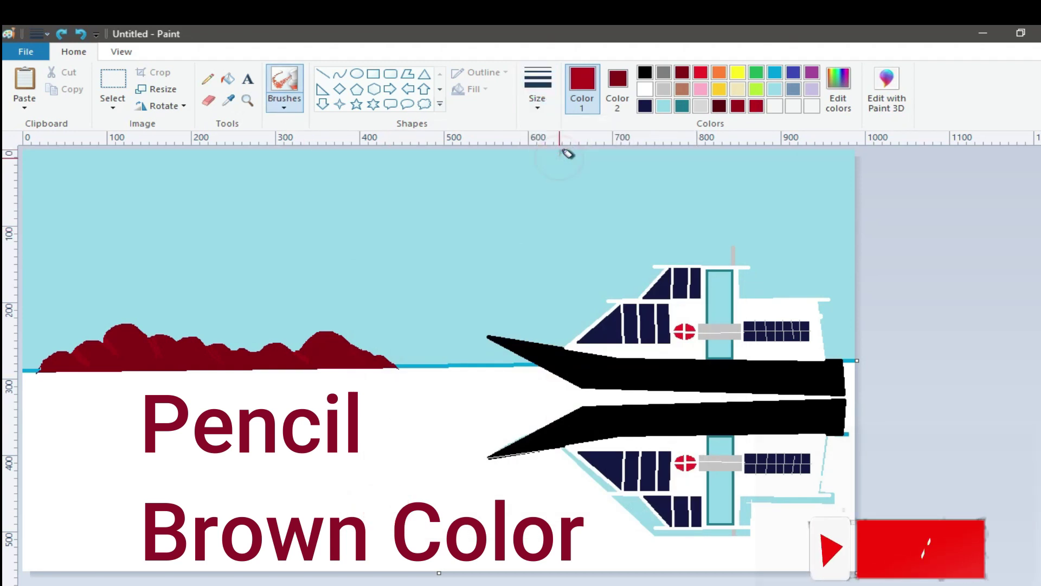
mouse_move(87, 347)
left_mouse_down()
mouse_move(76, 348)
mouse_move(96, 354)
mouse_move(118, 338)
left_mouse_up()
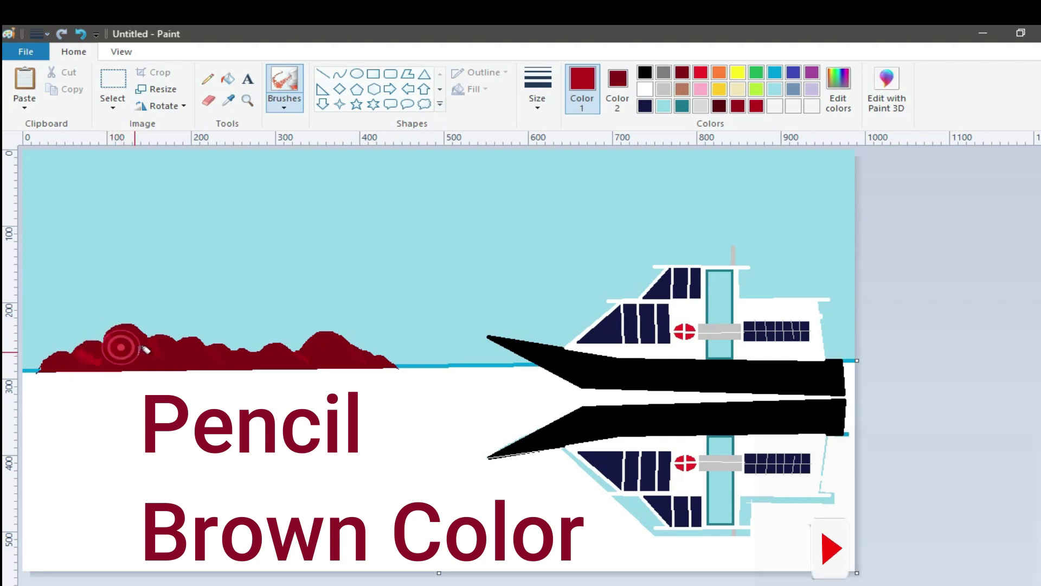
- Widen the airbrush and spray more red texture across the hills
left_click(537, 100)
left_click(585, 191)
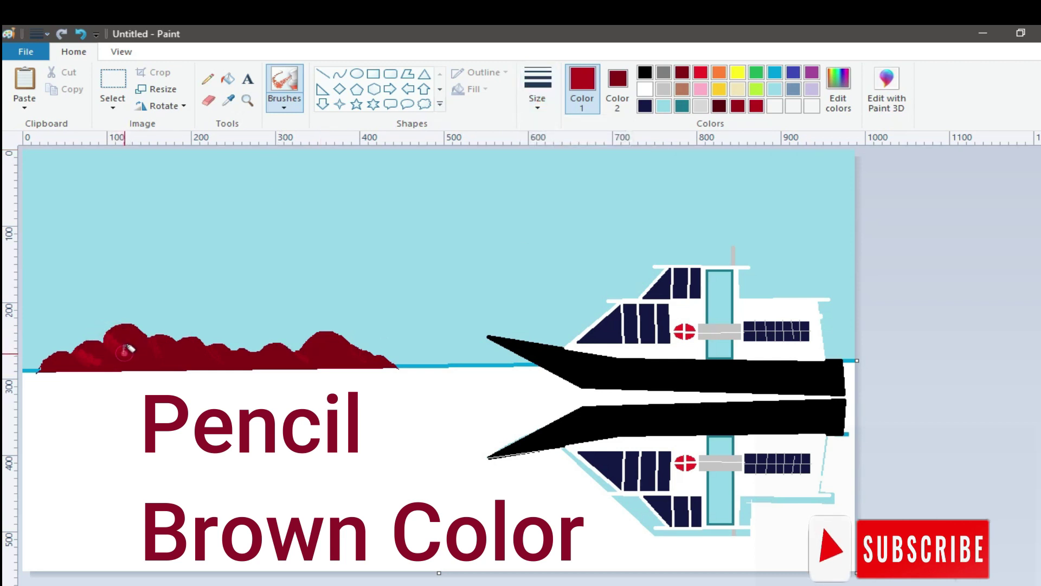
mouse_move(127, 349)
left_mouse_down()
mouse_move(160, 338)
mouse_move(320, 367)
mouse_move(316, 357)
left_mouse_up()
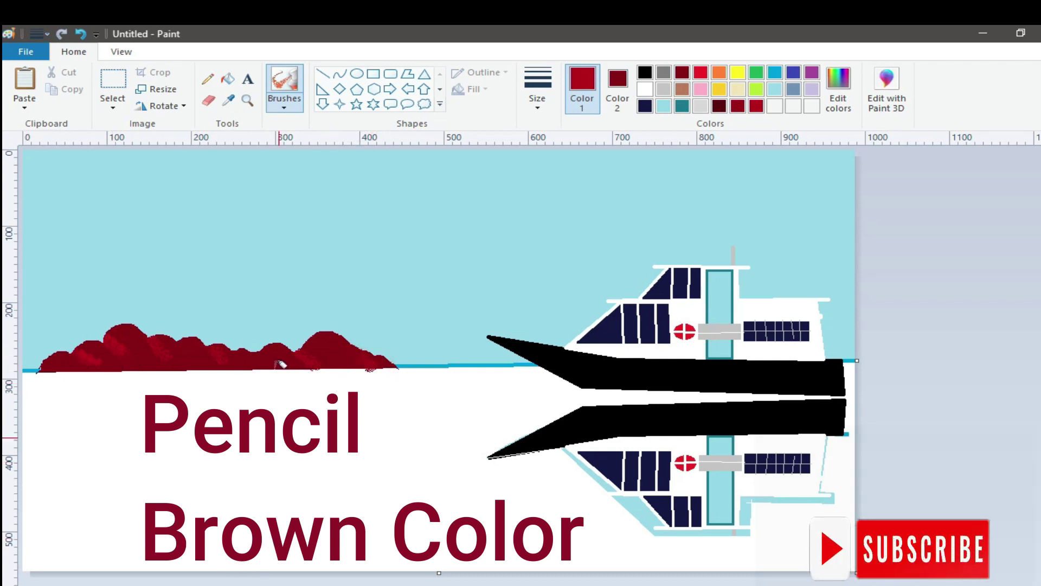
left_click(207, 78)
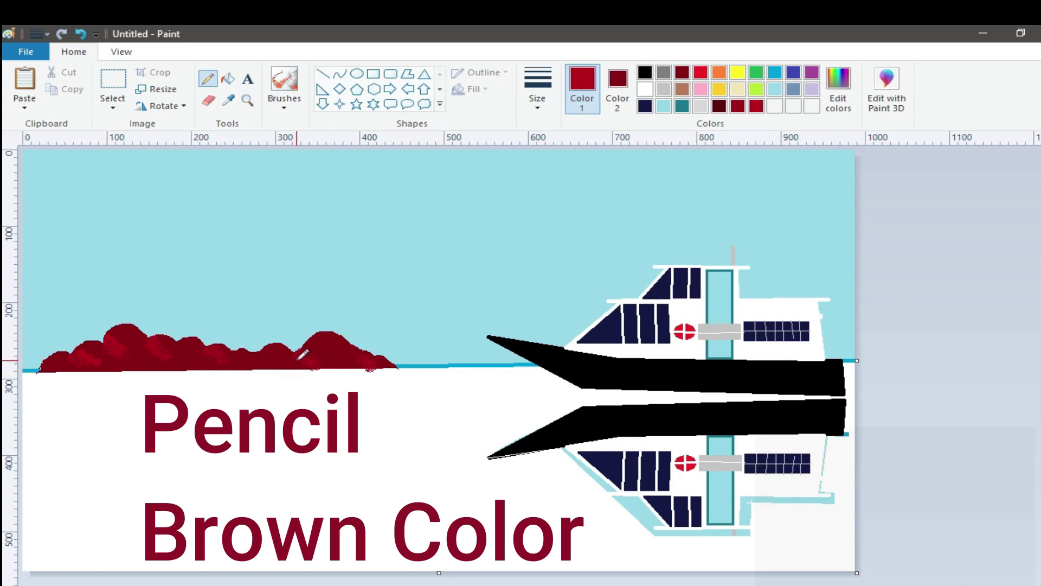
left_click(355, 349)
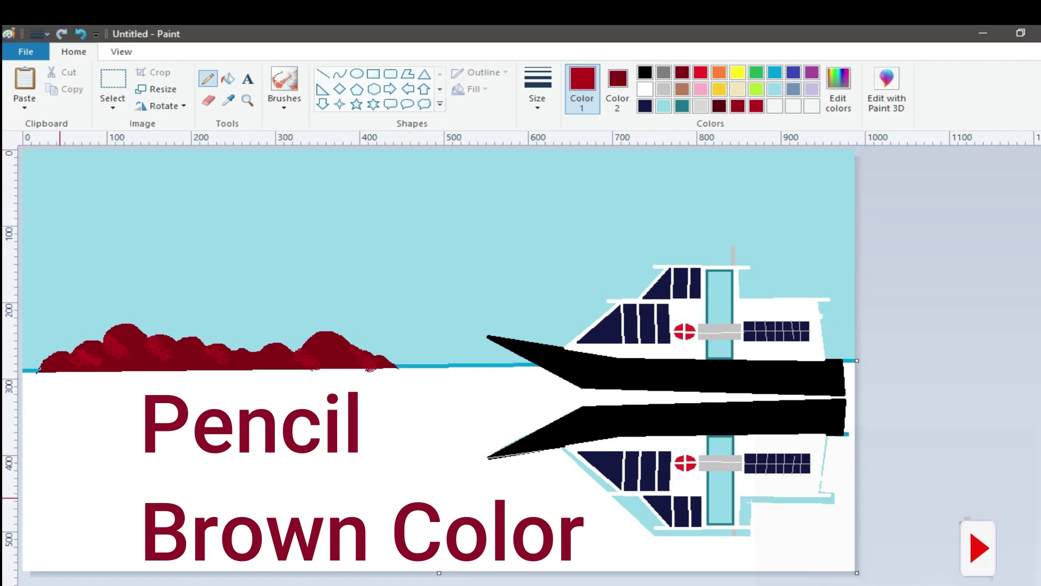
- Mix a brighter red, try flood-filling the hills with it, then undo the fill
left_click(838, 86)
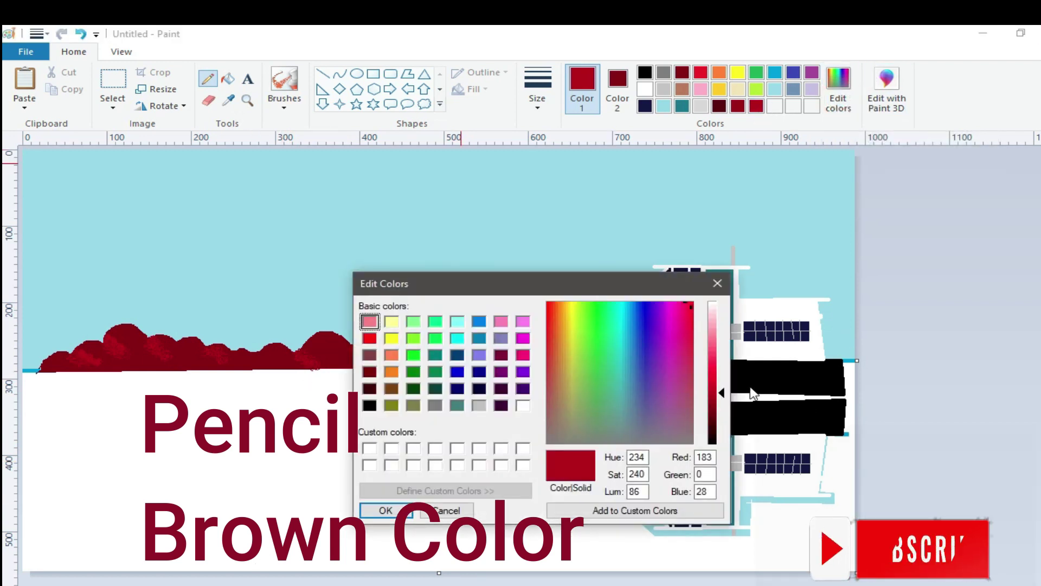
left_click_drag(722, 397, 726, 387)
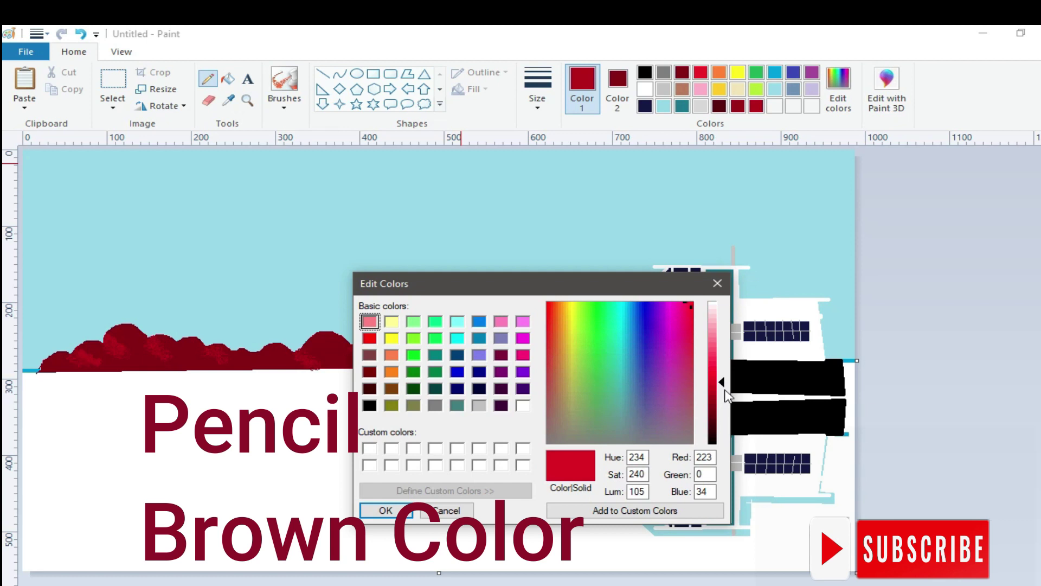
left_click(385, 510)
left_click(227, 79)
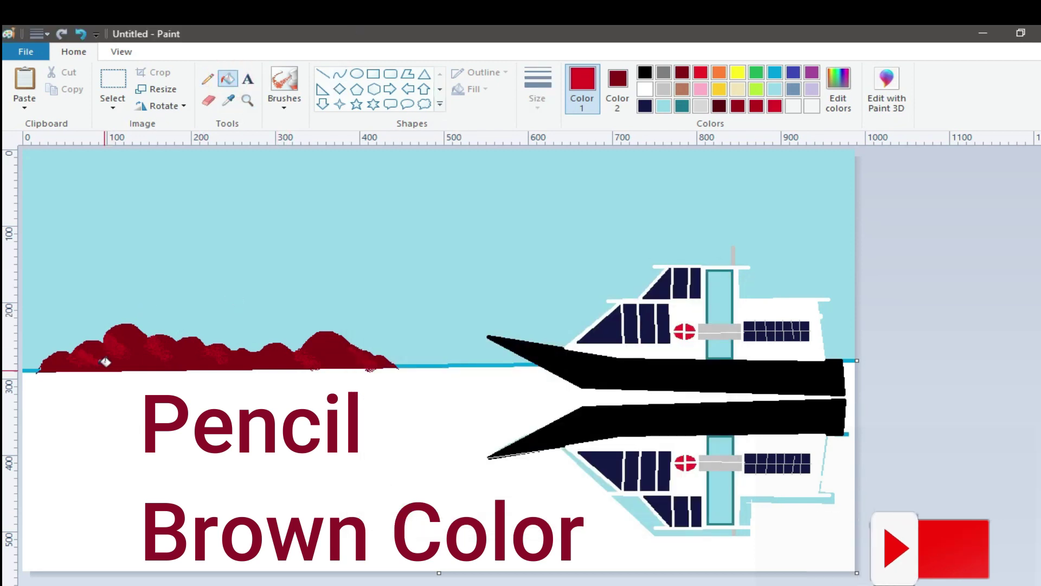
left_click(95, 347)
left_click(81, 35)
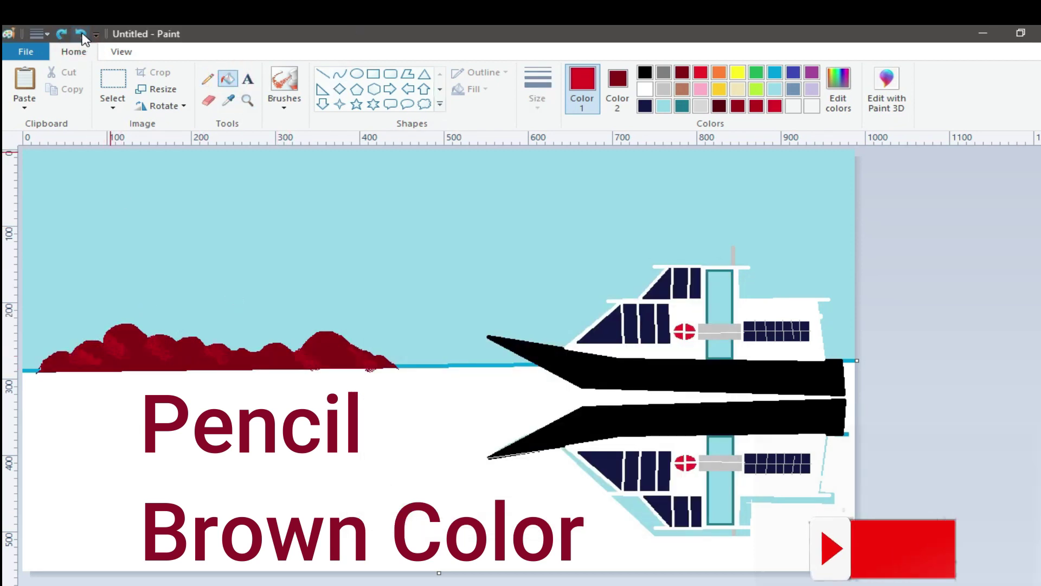
- Paint brighter red strokes over the left, middle and right hills with a textured brush
left_click(285, 107)
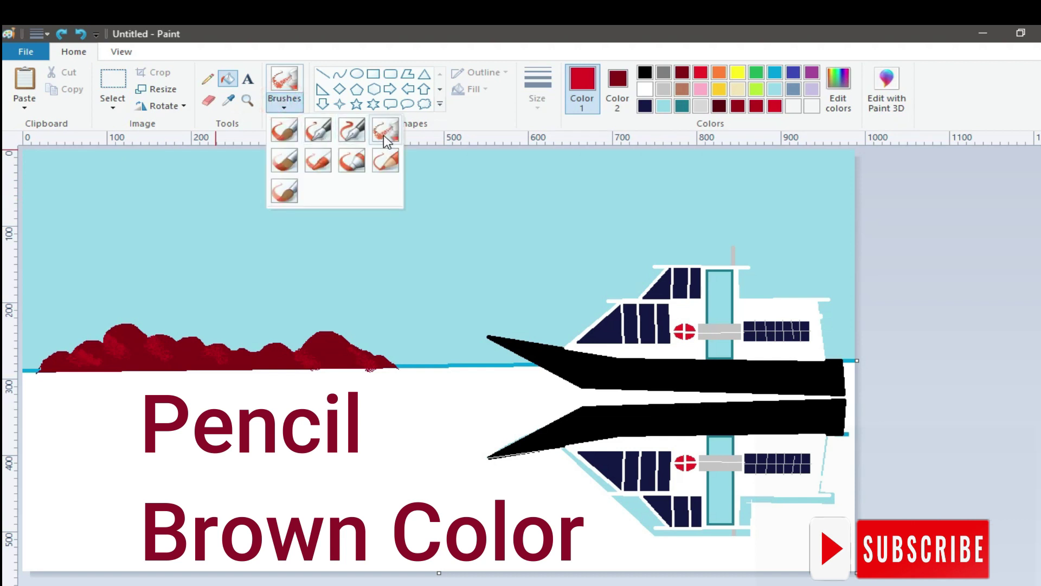
left_click(285, 133)
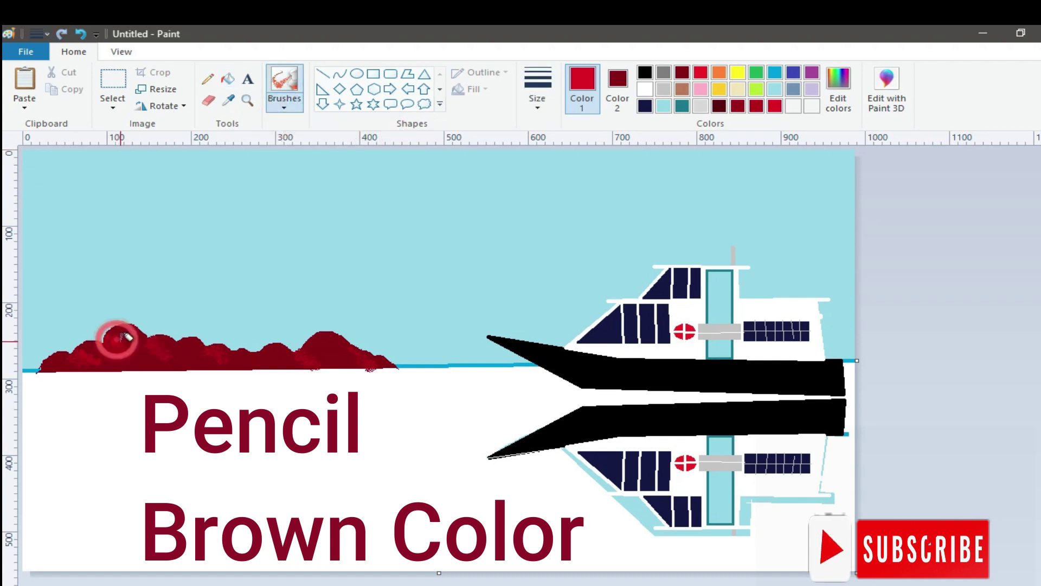
left_click_drag(123, 336, 138, 353)
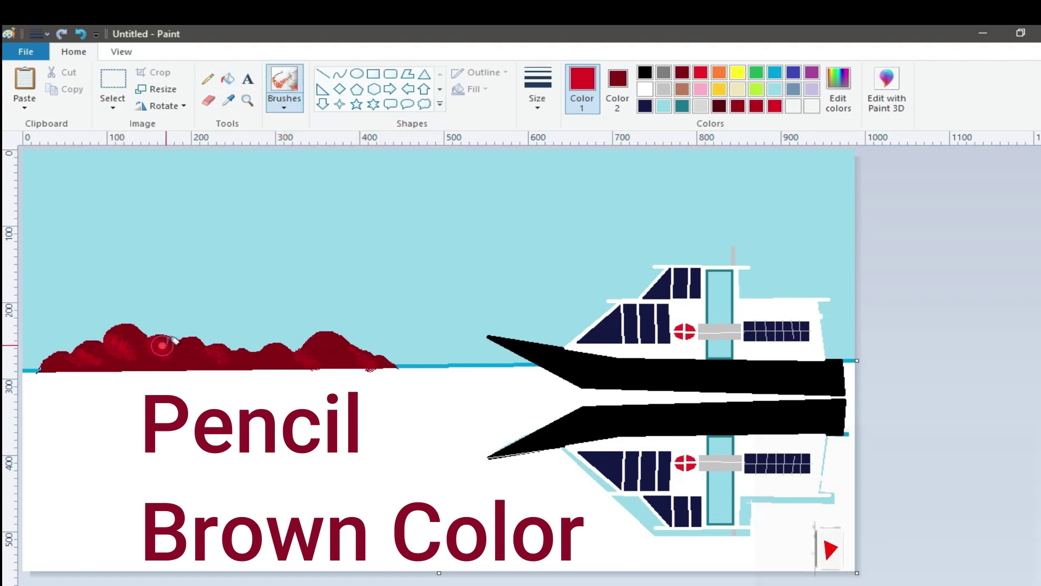
left_click_drag(163, 345, 384, 358)
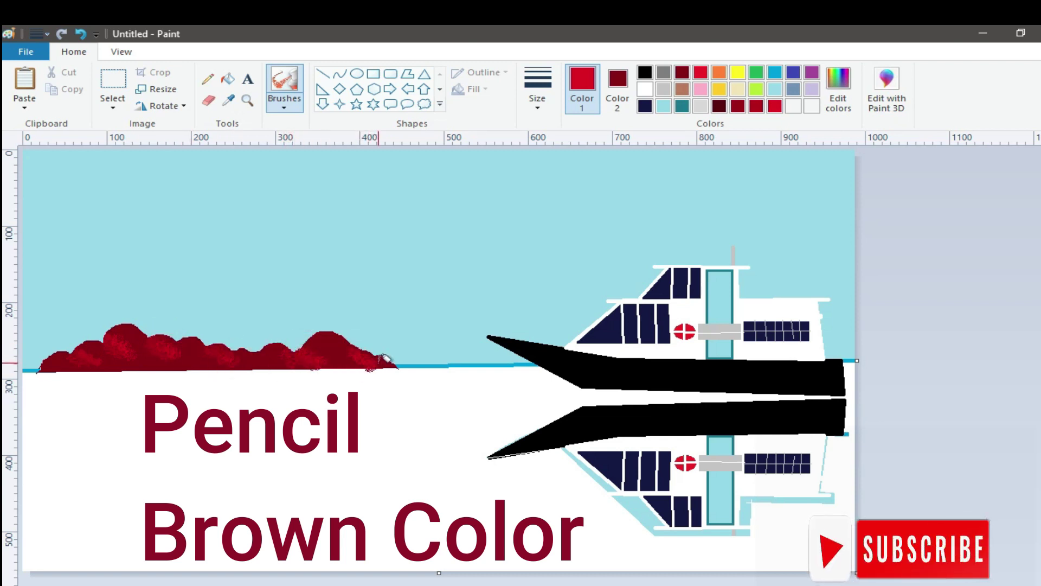
left_click_drag(75, 348, 87, 350)
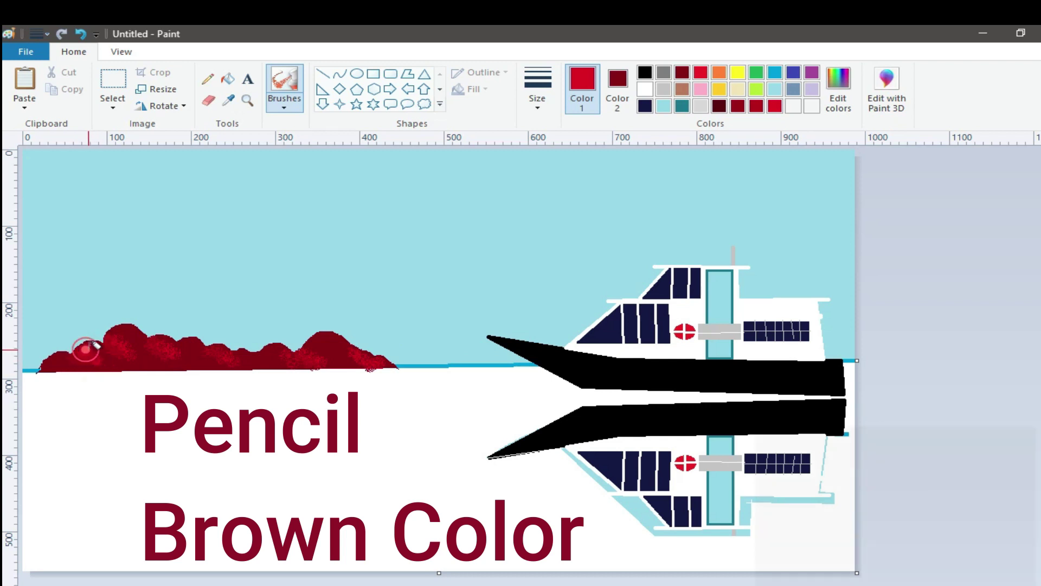
left_click_drag(242, 350, 244, 356)
left_click_drag(163, 339, 163, 353)
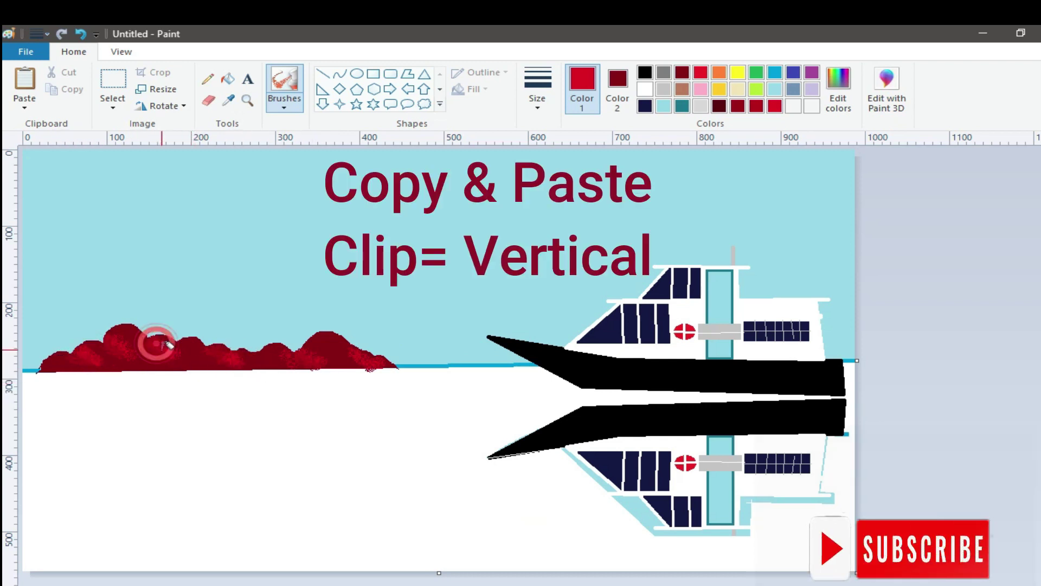
left_click_drag(361, 358, 384, 358)
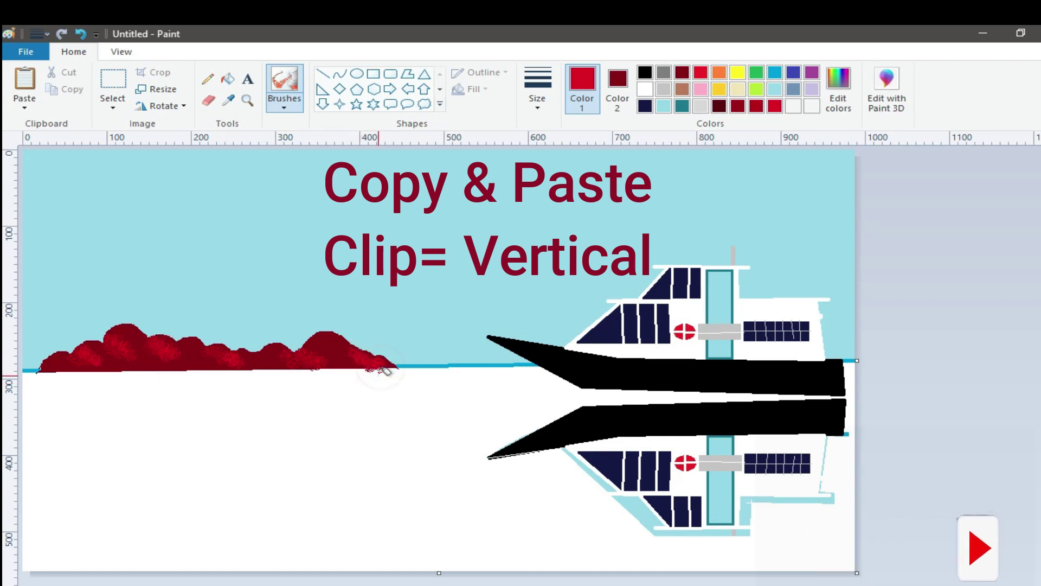
- Copy the row of hills, flip the copy vertically, and move it below the shoreline
left_click(112, 84)
left_click_drag(27, 324, 398, 371)
right_click(187, 342)
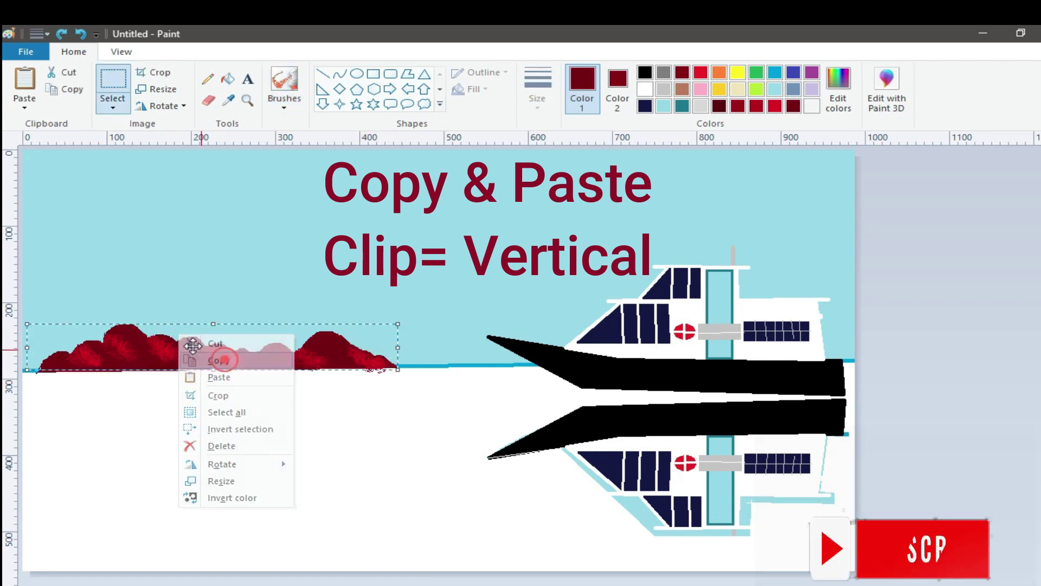
left_click(217, 360)
right_click(105, 243)
left_click(151, 288)
left_click(162, 106)
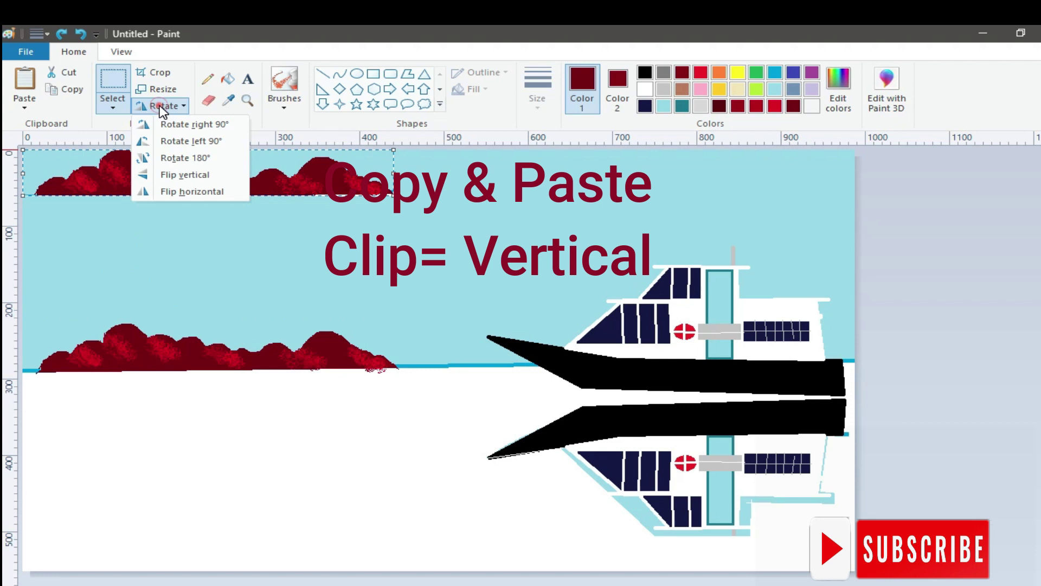
left_click(170, 174)
mouse_move(158, 169)
left_mouse_down()
mouse_move(107, 400)
mouse_move(165, 393)
left_mouse_up()
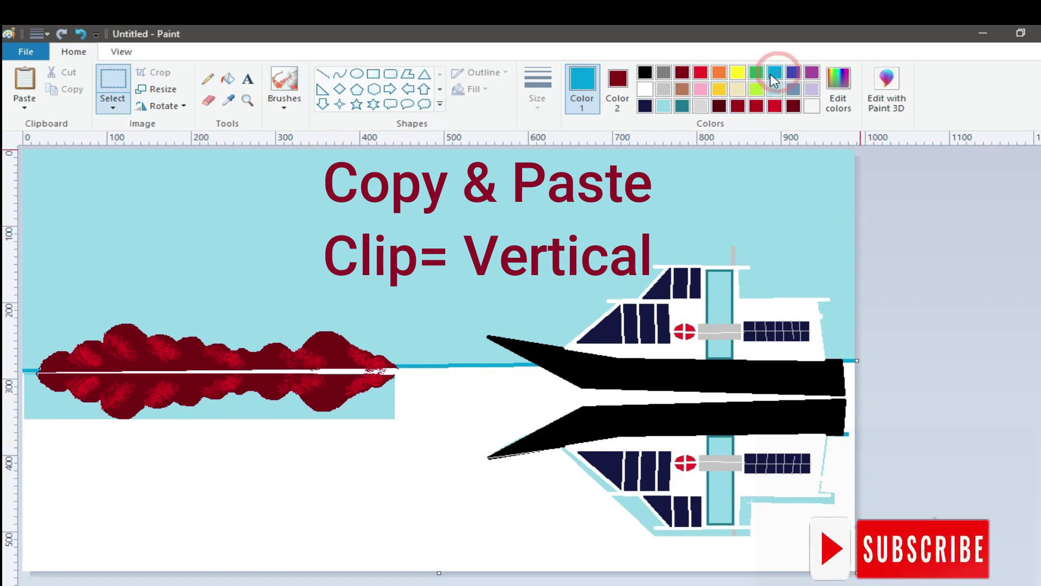
- Draw oil-filled blue rectangles from the hills' base to the bottom edge, covering the boat's reflection
left_click(627, 81)
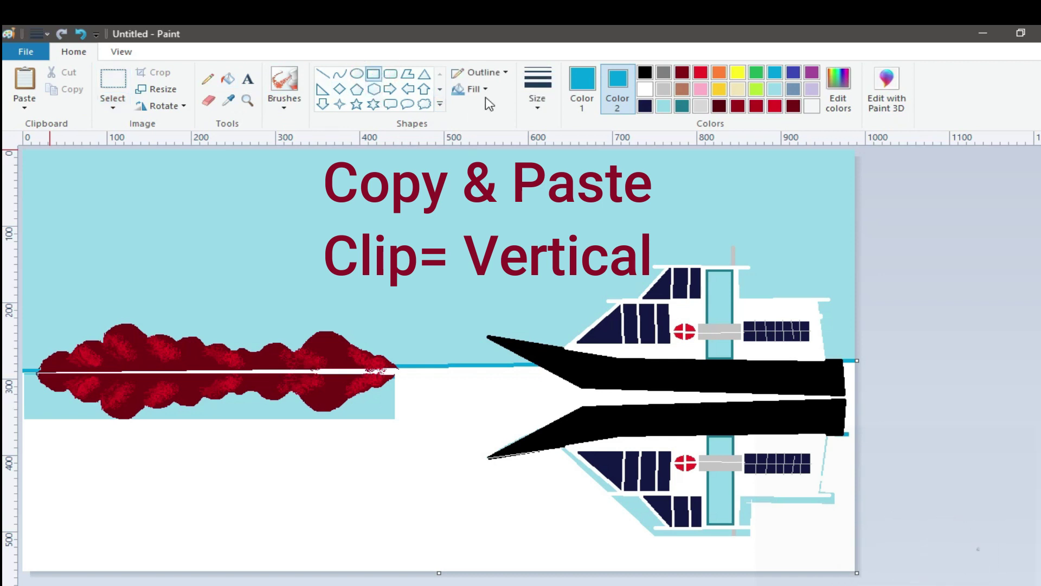
left_click(473, 89)
left_click(478, 125)
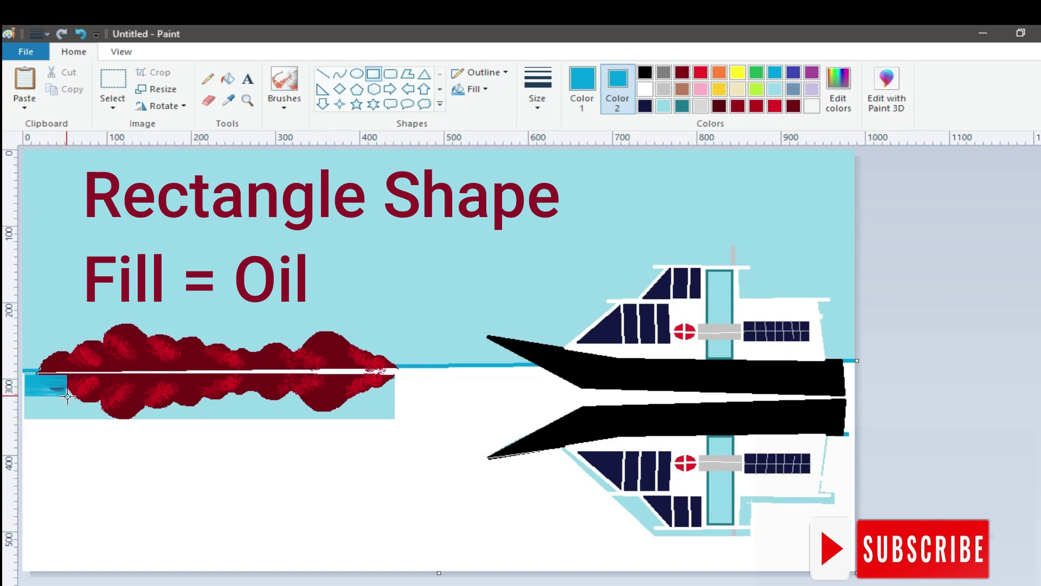
left_click_drag(25, 374, 549, 572)
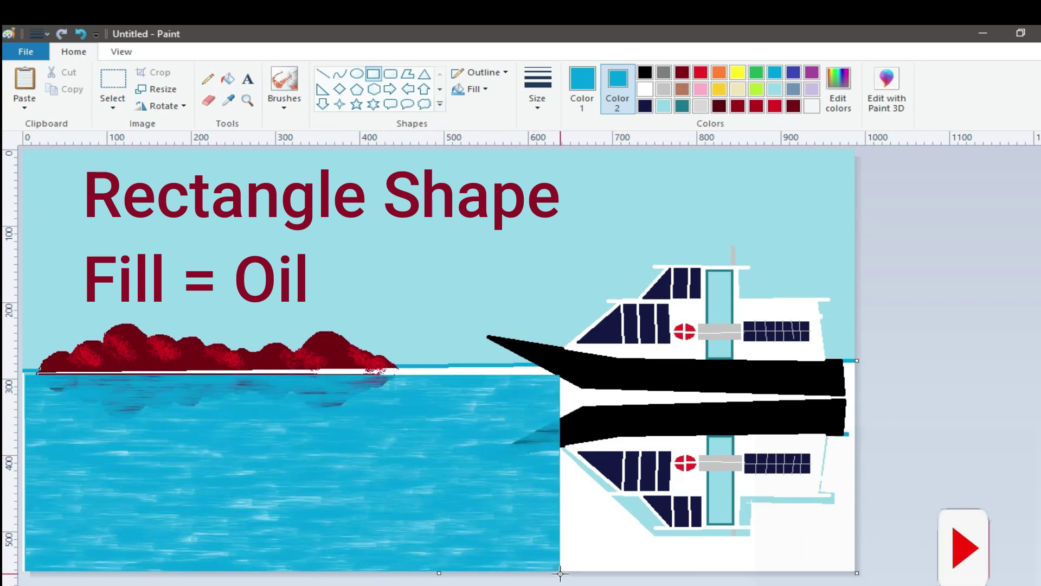
left_click_drag(282, 373, 286, 370)
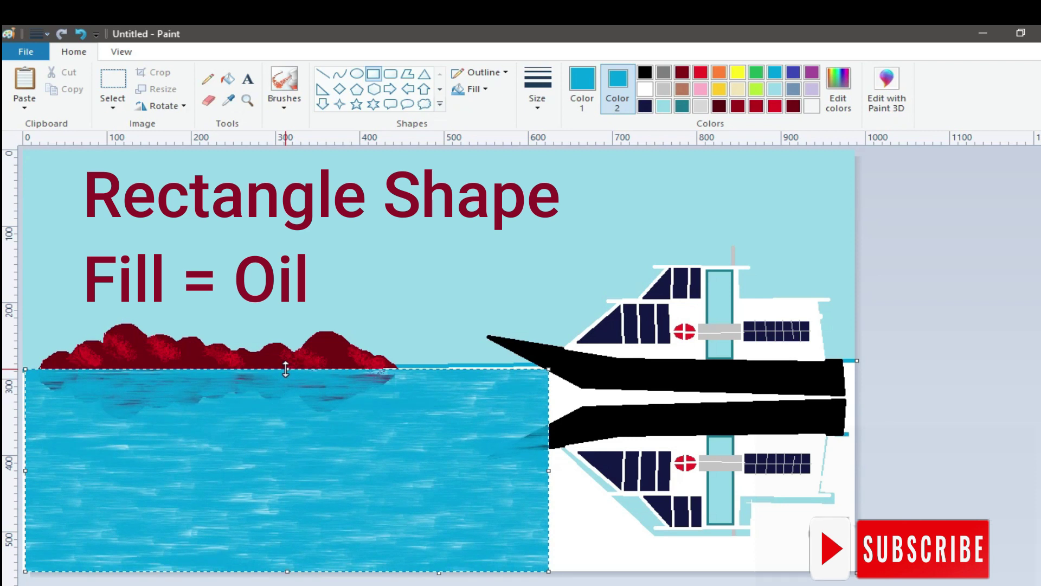
left_click_drag(546, 470, 530, 467)
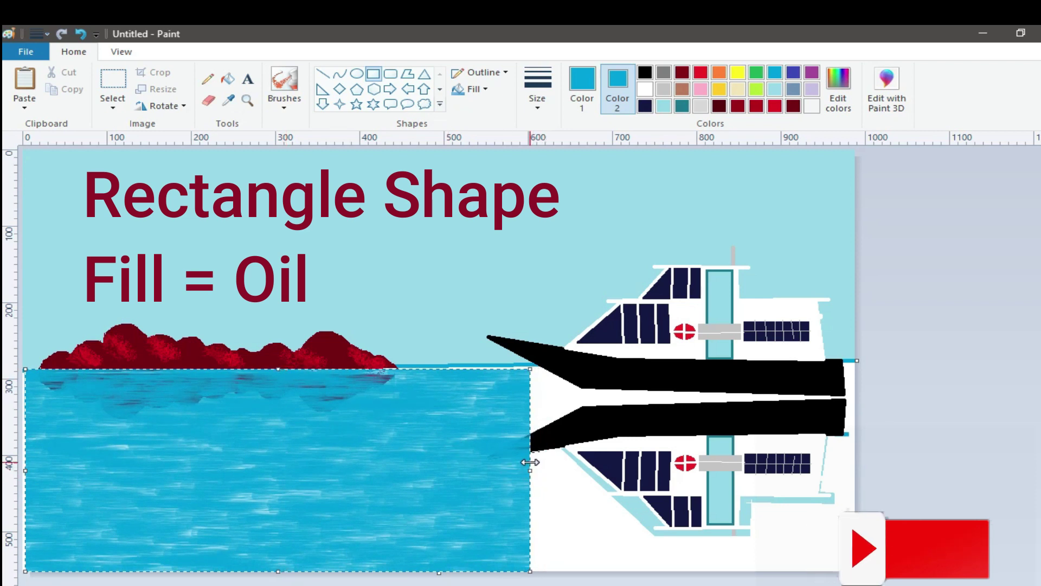
left_click_drag(278, 369, 278, 365)
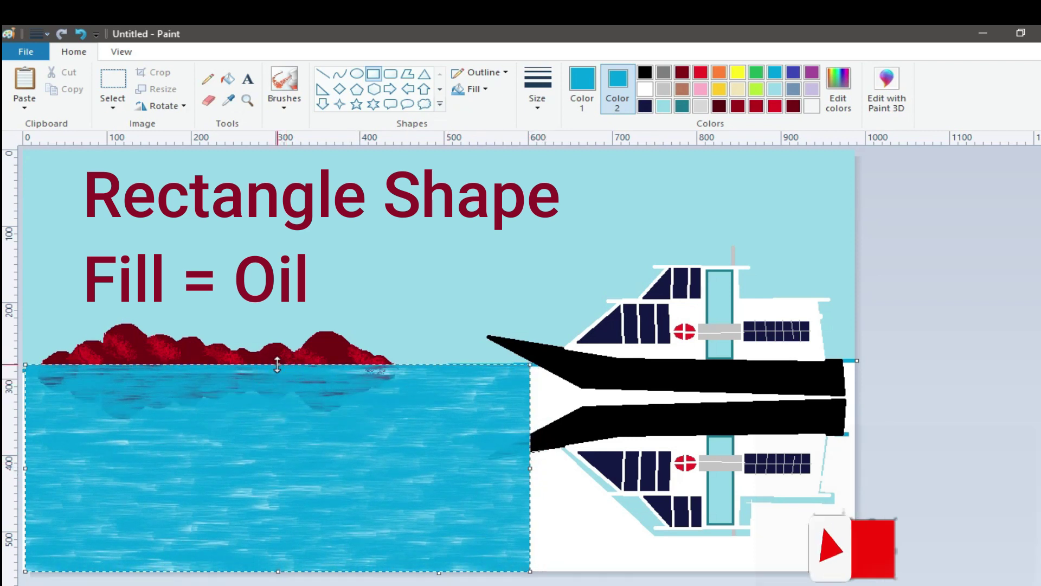
right_click(304, 410)
left_click(302, 411)
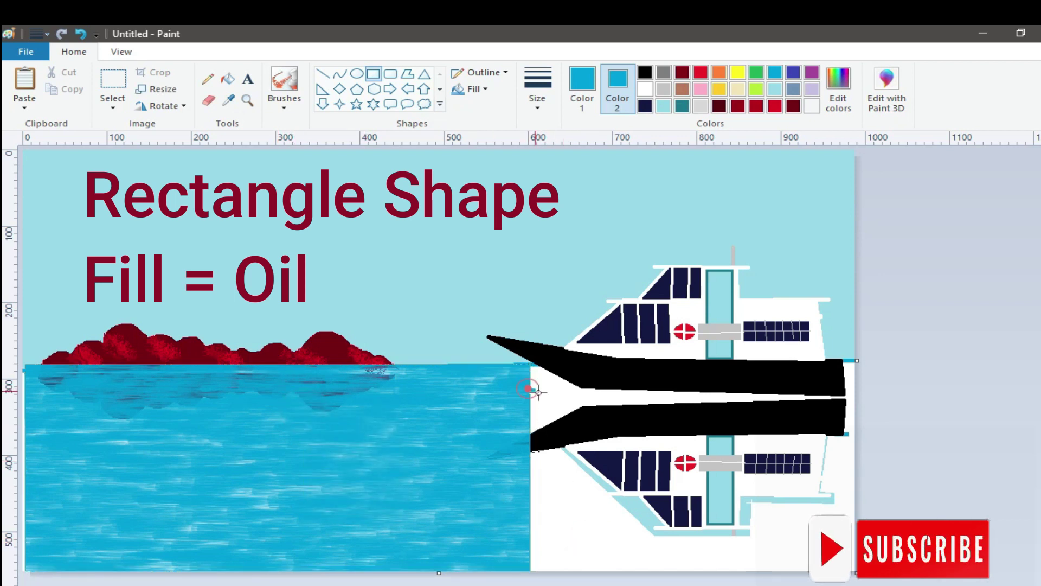
left_click_drag(538, 392, 855, 571)
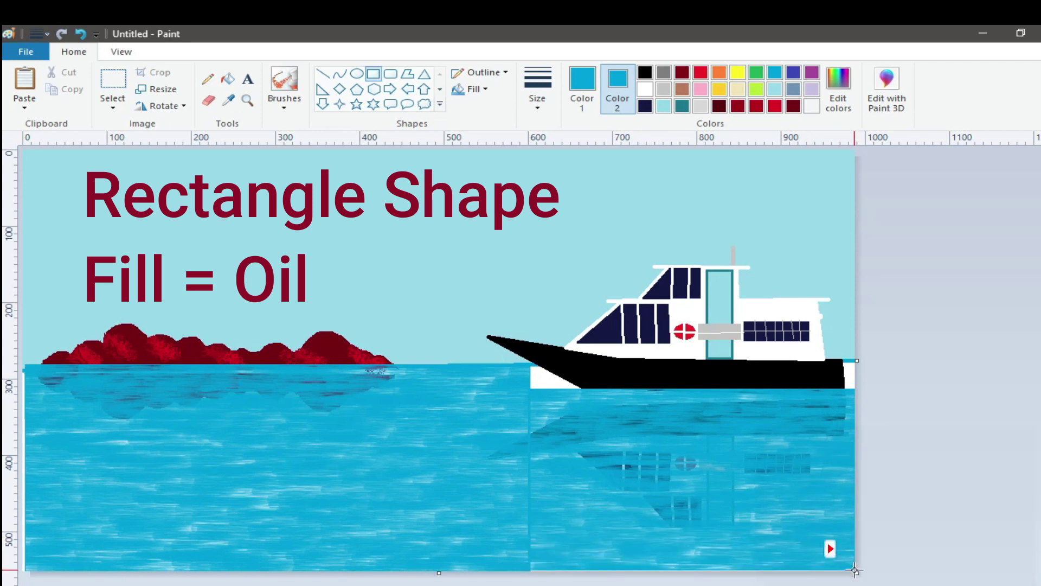
- Draw an oil-filled blue polygon over the white gap beside the boat's stern
left_click(407, 73)
left_click(852, 394)
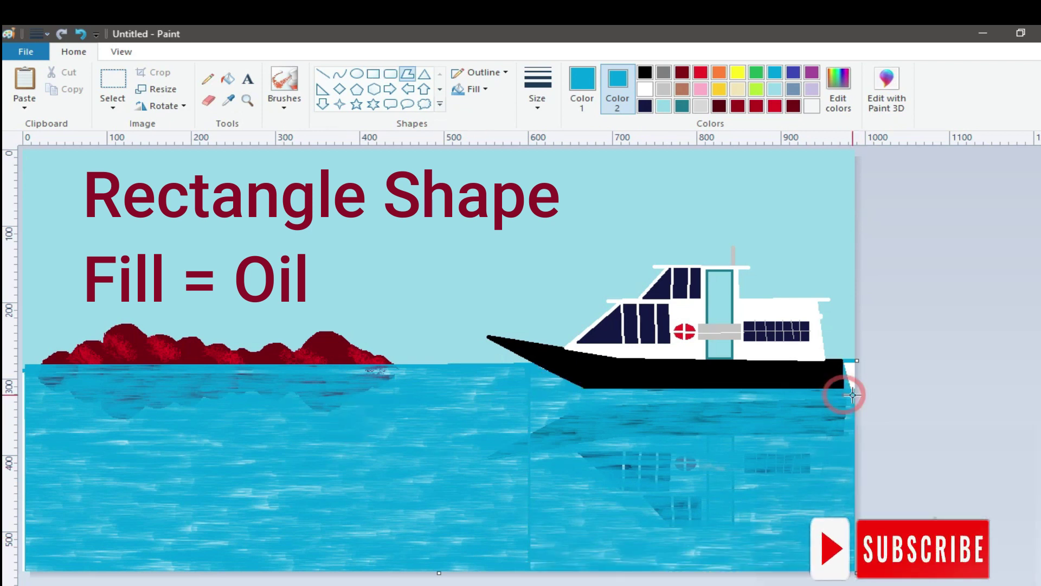
left_click(926, 396)
left_click(855, 362)
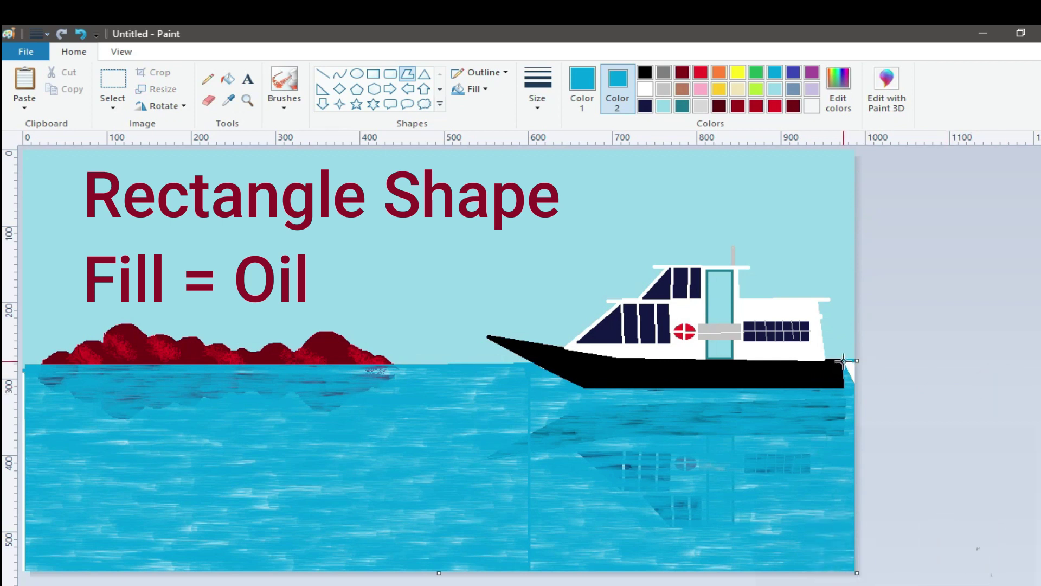
left_click(857, 360)
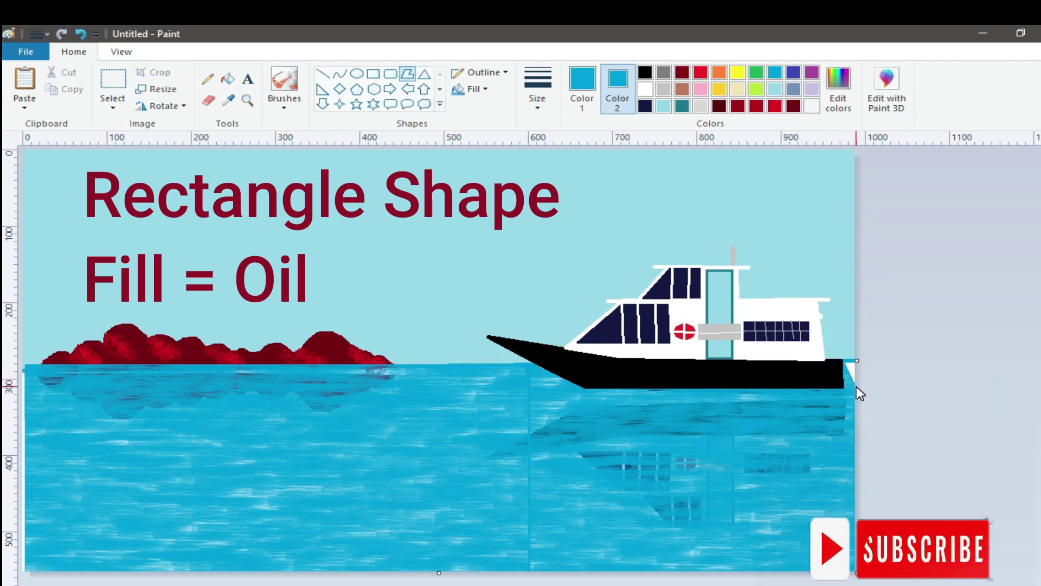
left_click(932, 392)
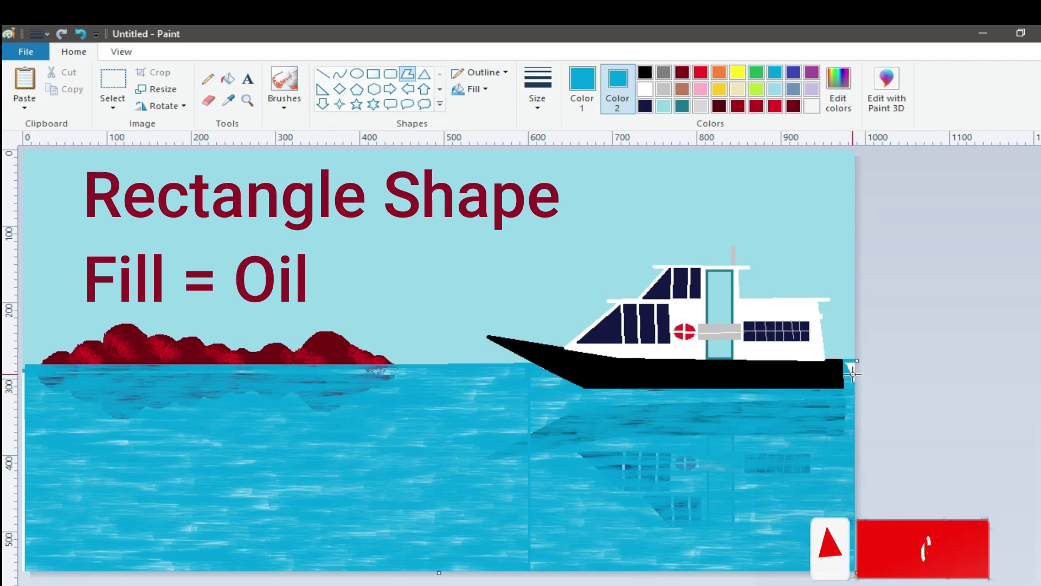
left_click(859, 360)
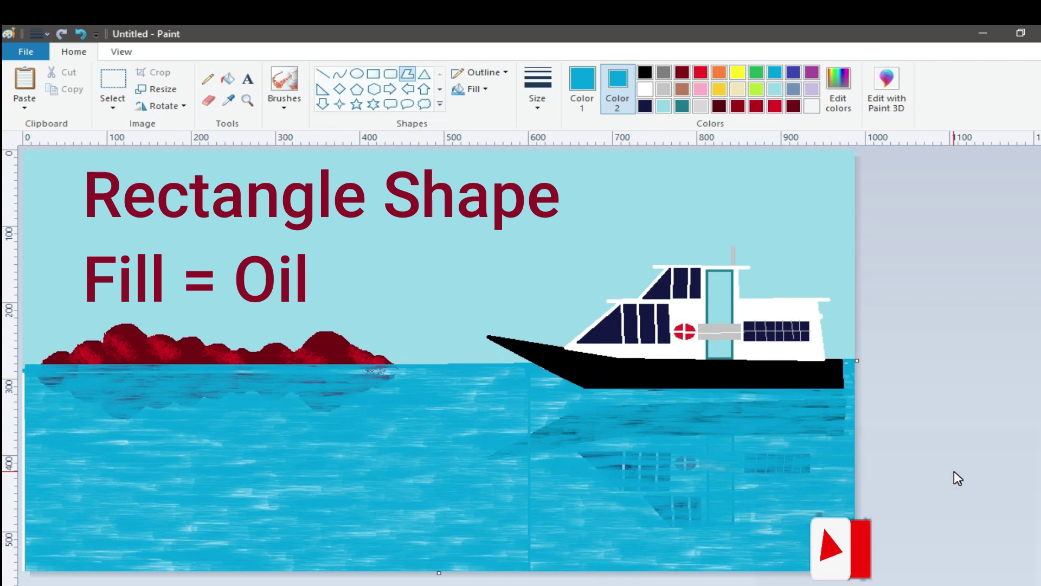
- Draw a long light-grey top rail with white fill across the water
left_click(645, 89)
left_click(583, 82)
left_click(662, 89)
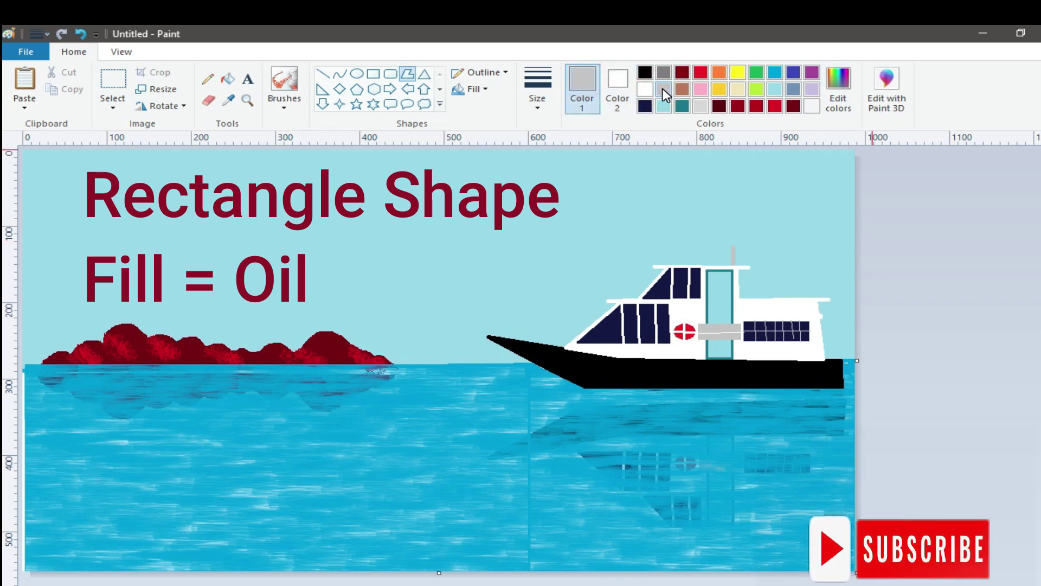
left_click(373, 73)
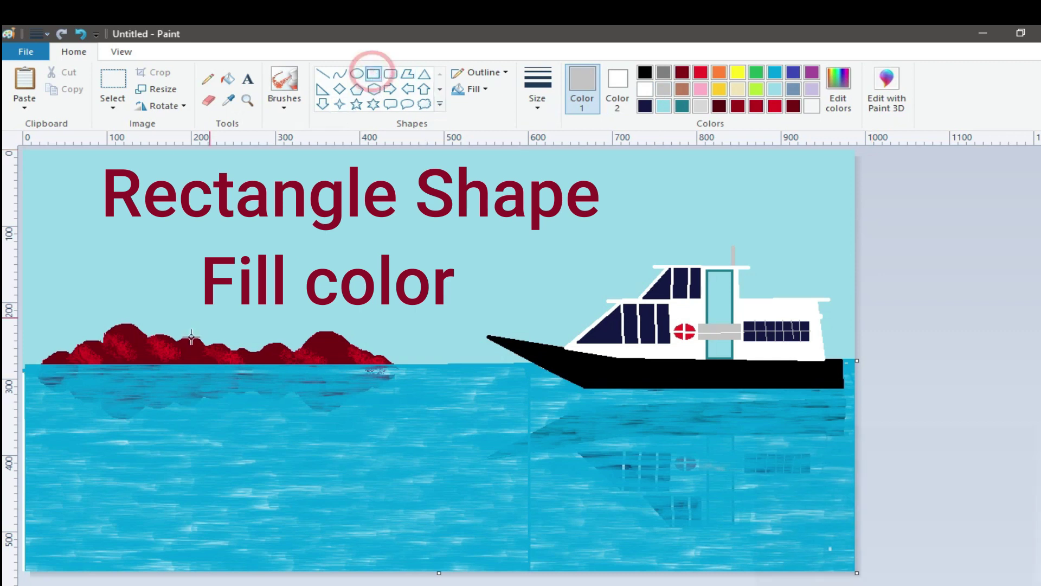
left_click_drag(20, 438, 864, 449)
left_click(617, 90)
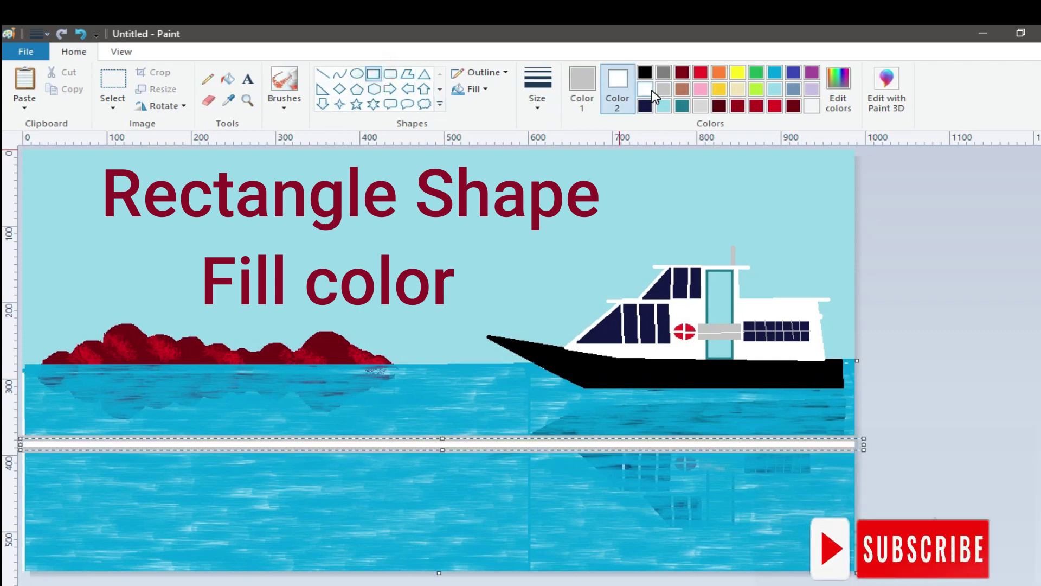
left_click(682, 89)
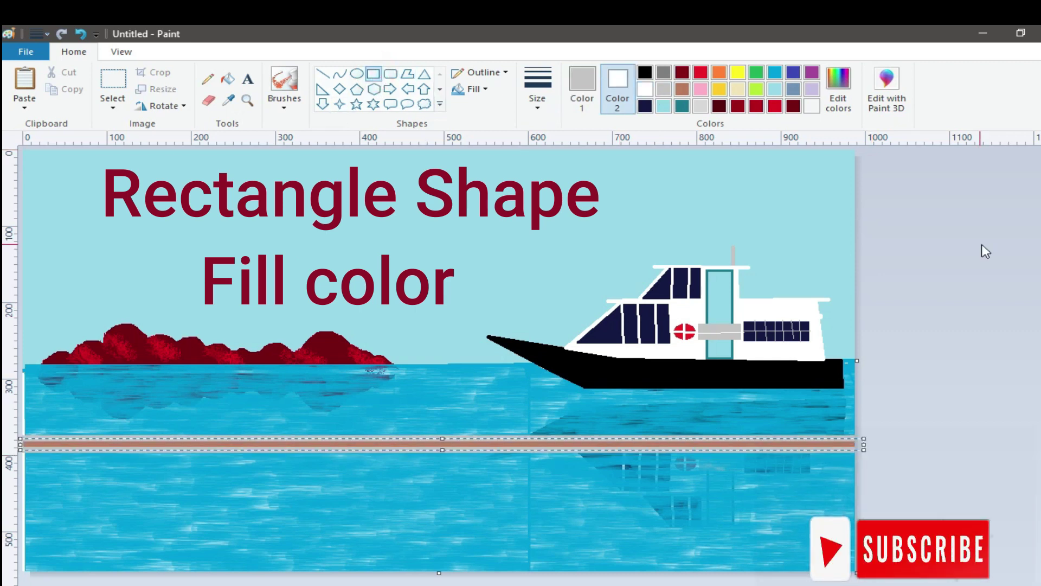
left_click(582, 82)
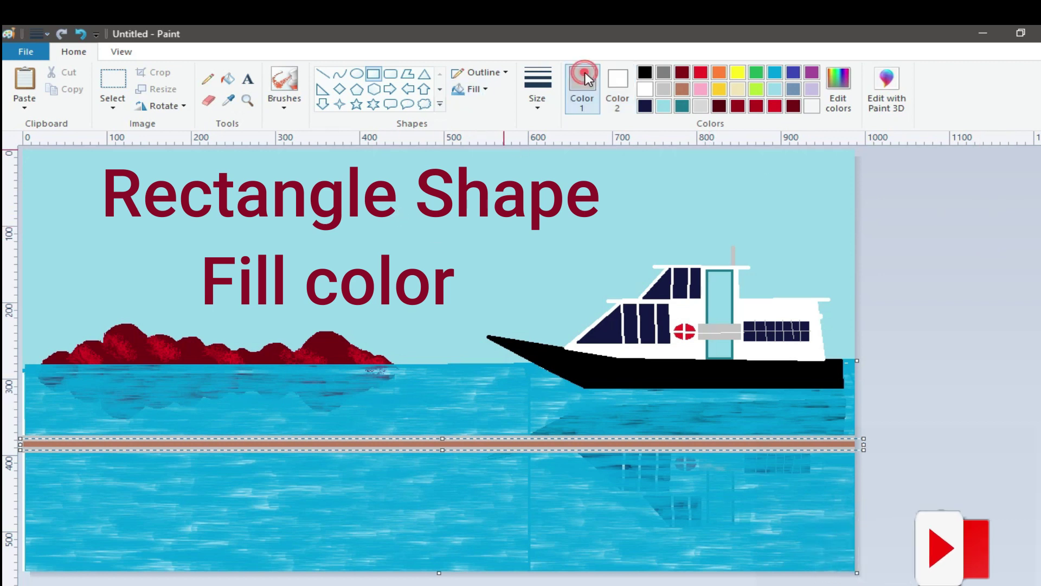
left_click(663, 89)
left_click(930, 323)
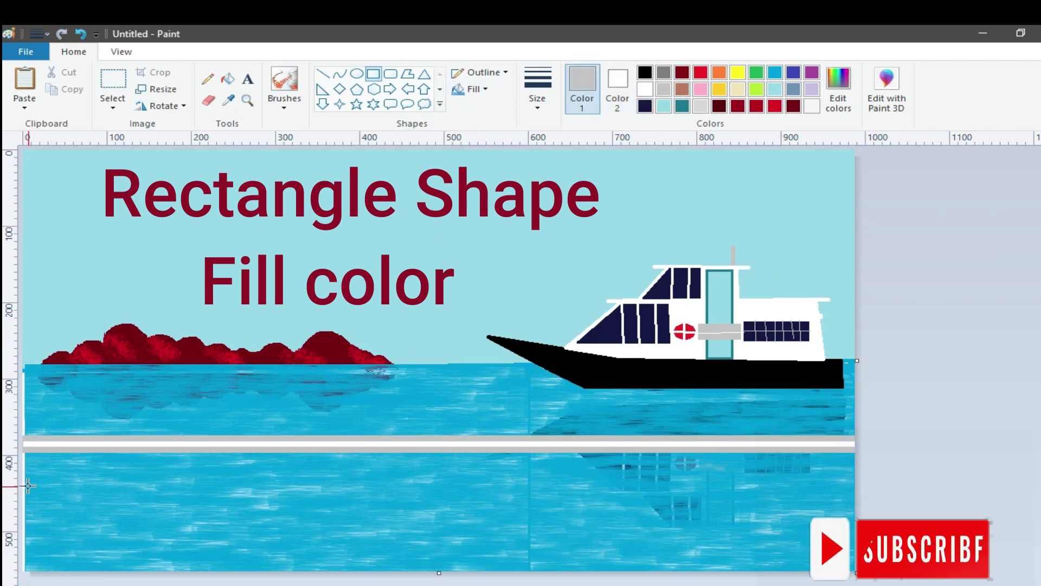
- Draw a lower second rail, two thin vertical posts and a wider white post between them
left_click_drag(38, 492, 860, 498)
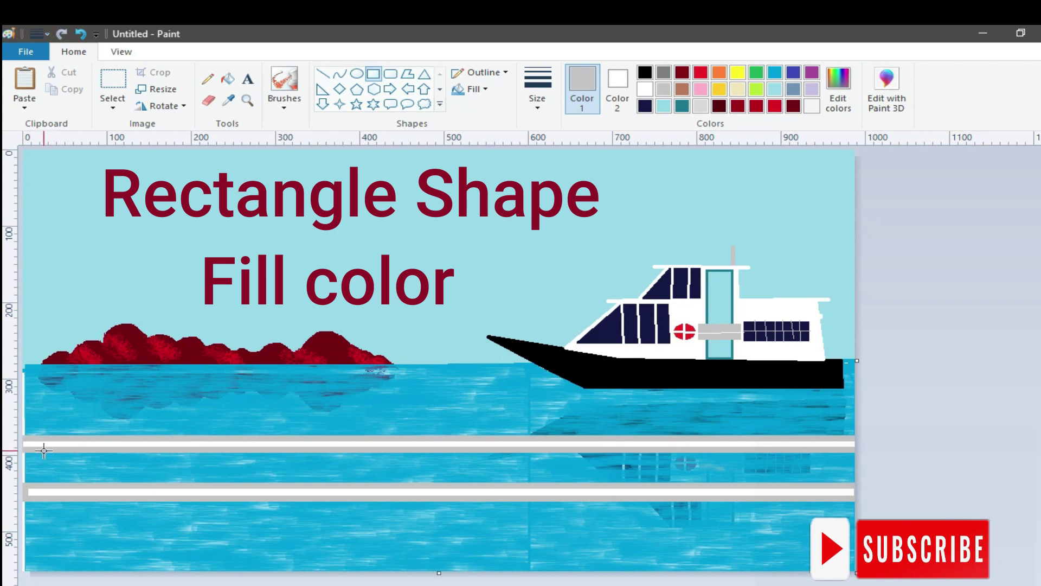
left_click_drag(54, 448, 62, 485)
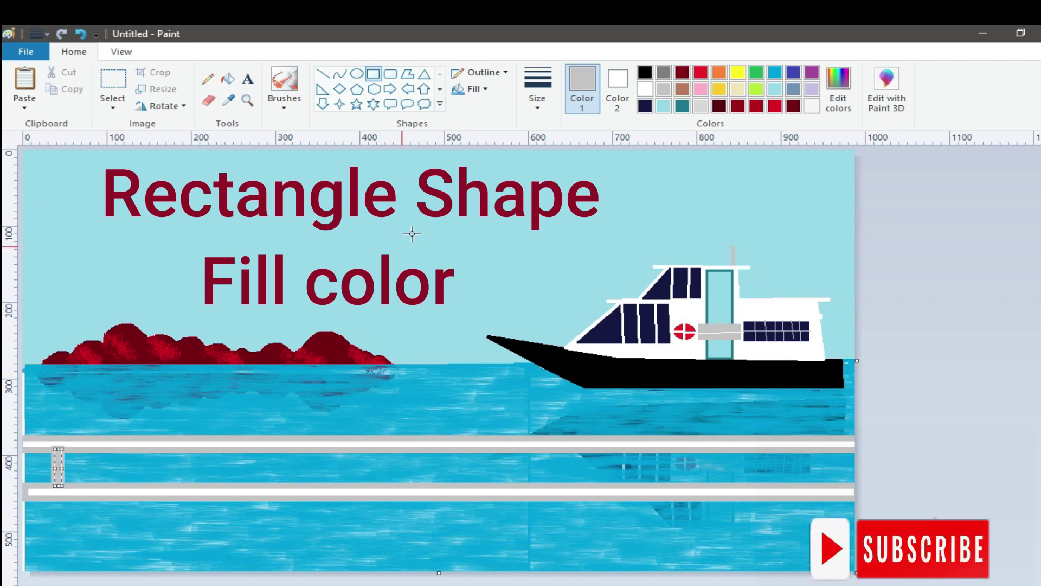
left_click(543, 105)
left_click(575, 192)
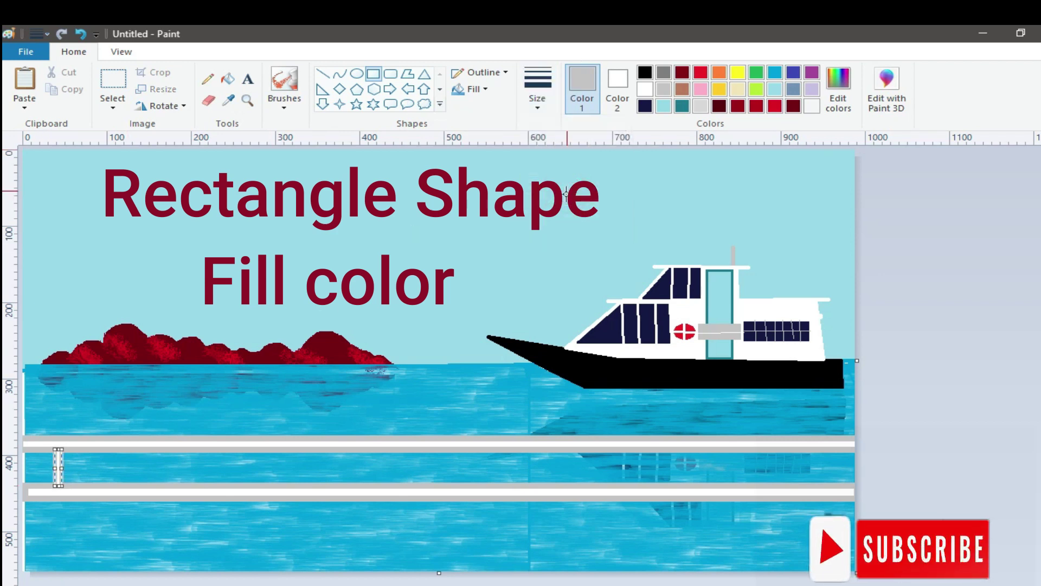
left_click(960, 413)
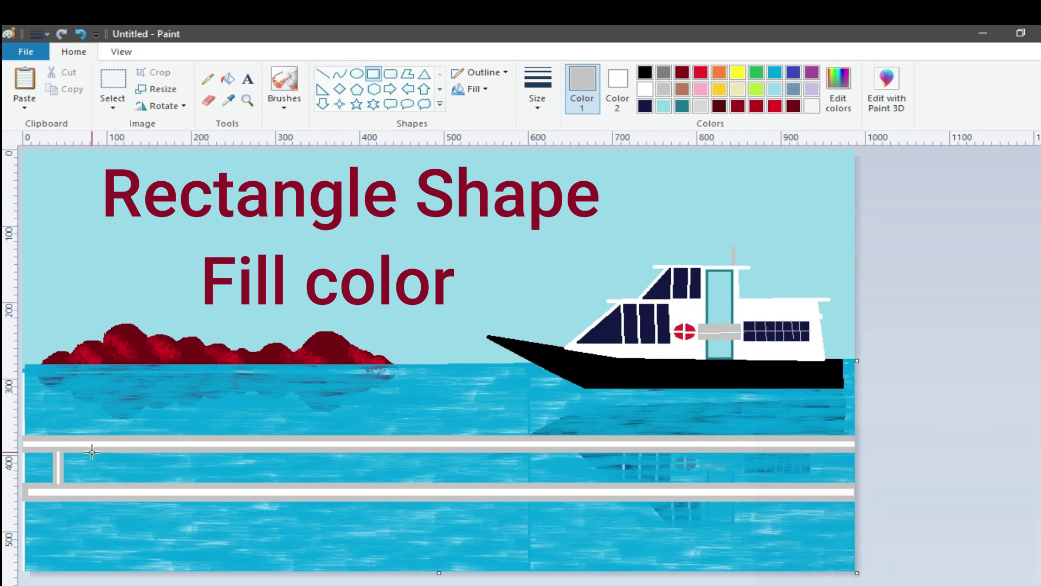
left_click_drag(94, 450, 105, 485)
left_click_drag(146, 456, 148, 484)
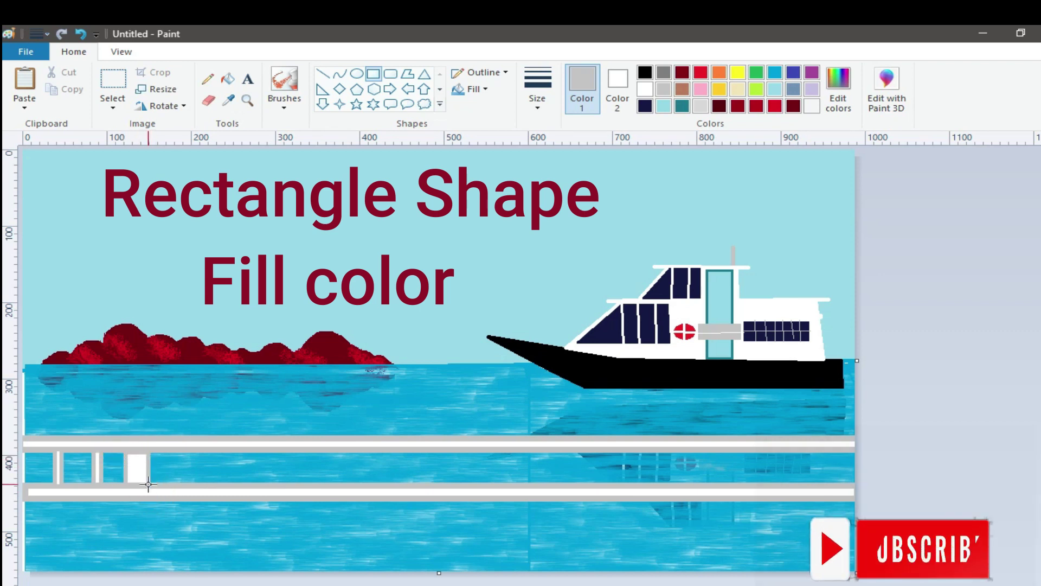
left_click(180, 484)
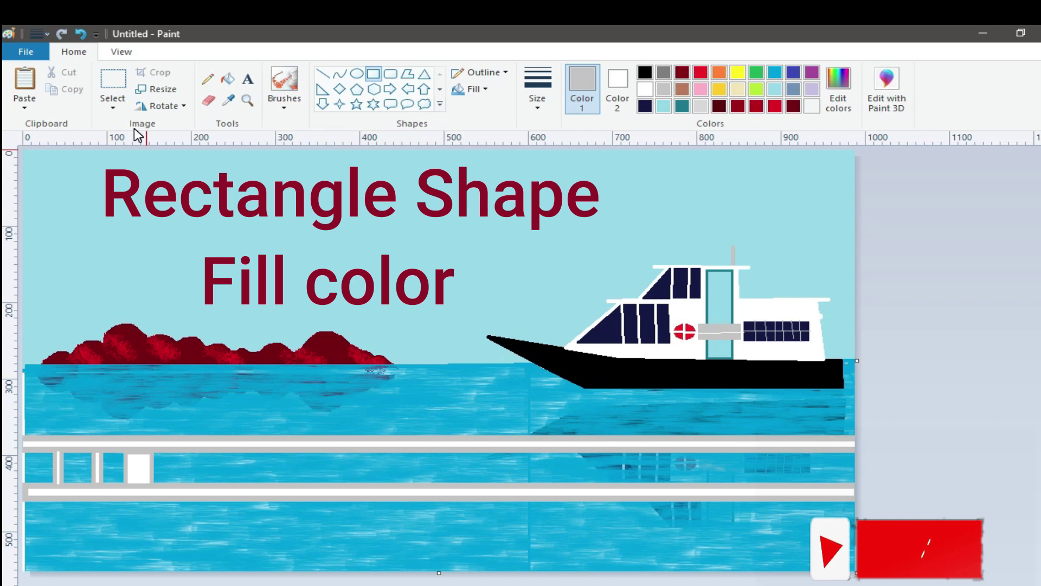
- Select the left railing section with its posts and paste a copy just to its right
left_click(113, 109)
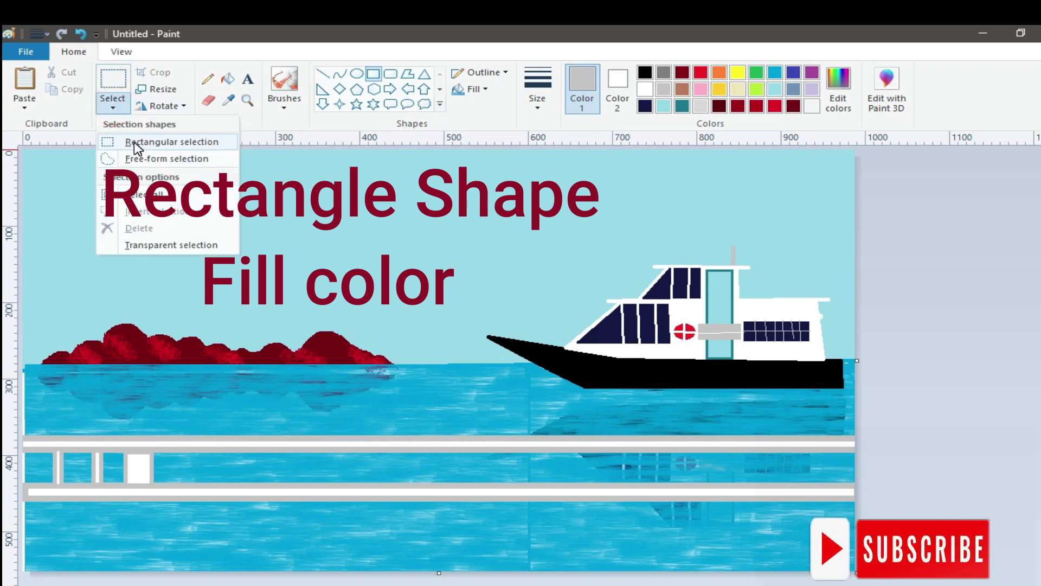
left_click(134, 142)
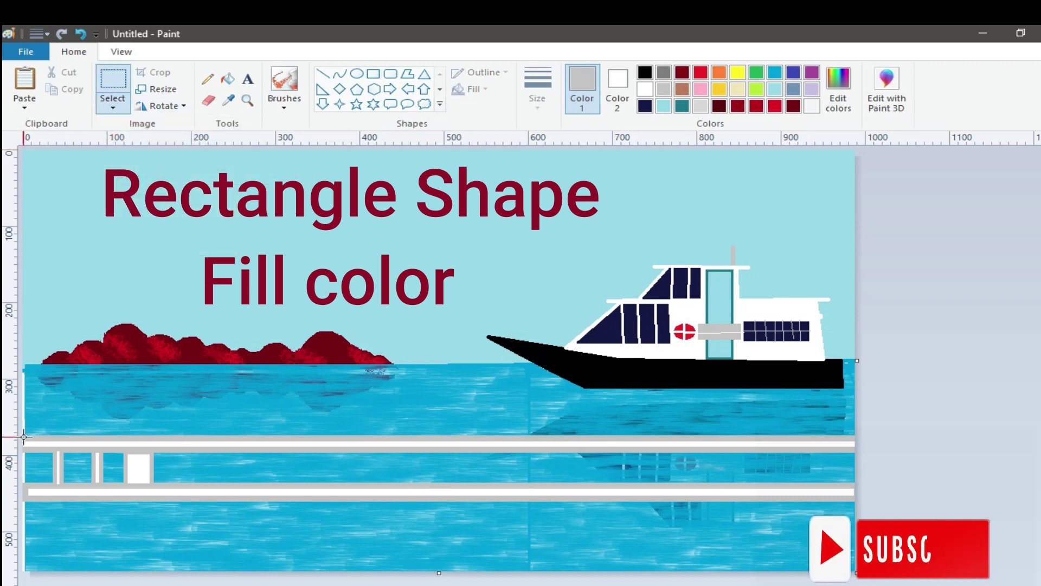
mouse_move(26, 435)
left_mouse_down()
mouse_move(135, 464)
mouse_move(148, 496)
left_mouse_up()
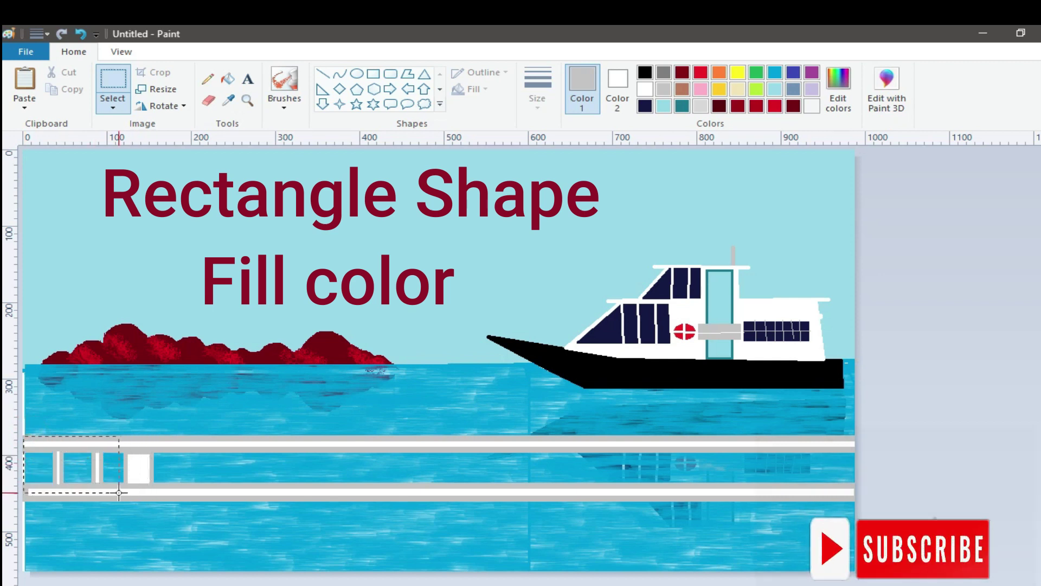
key("ctrl+c")
key("ctrl+v")
key("ctrl+v")
mouse_move(54, 168)
left_mouse_down()
mouse_move(182, 453)
mouse_move(293, 472)
left_mouse_up()
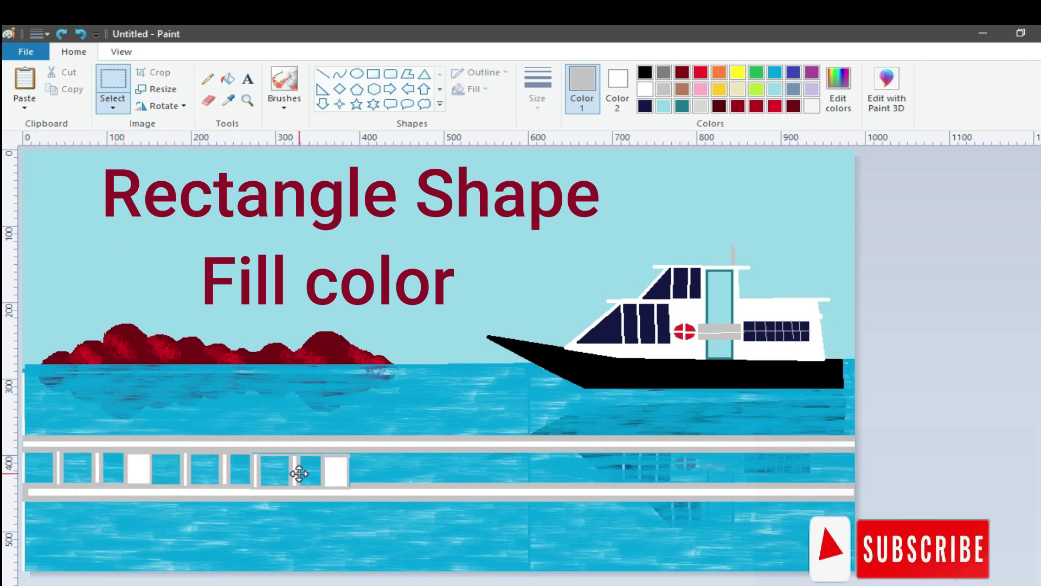
left_click(131, 458)
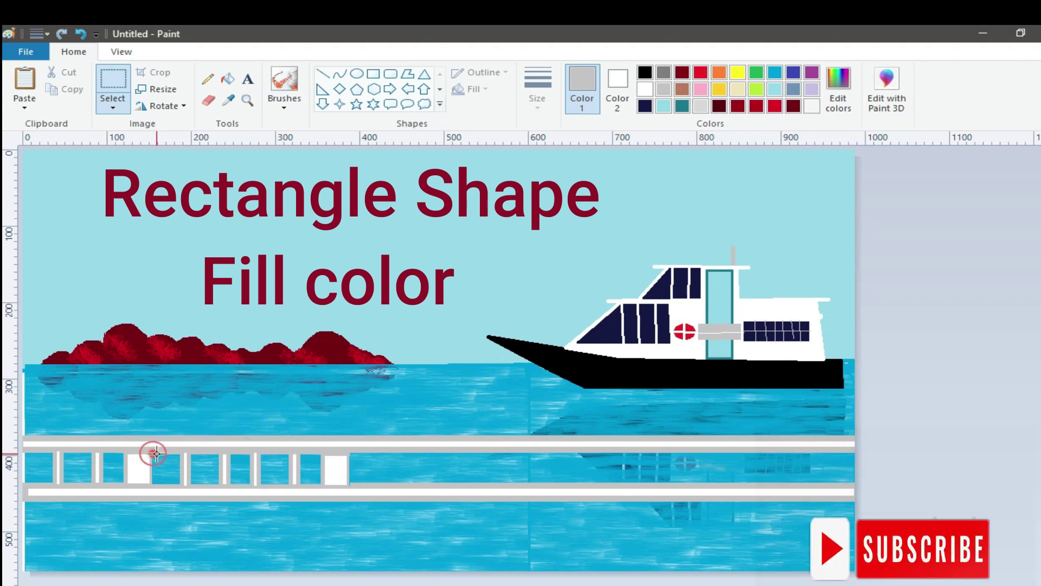
- Paste three more copies of the section further right, reaching the rails' right end
right_click(234, 460)
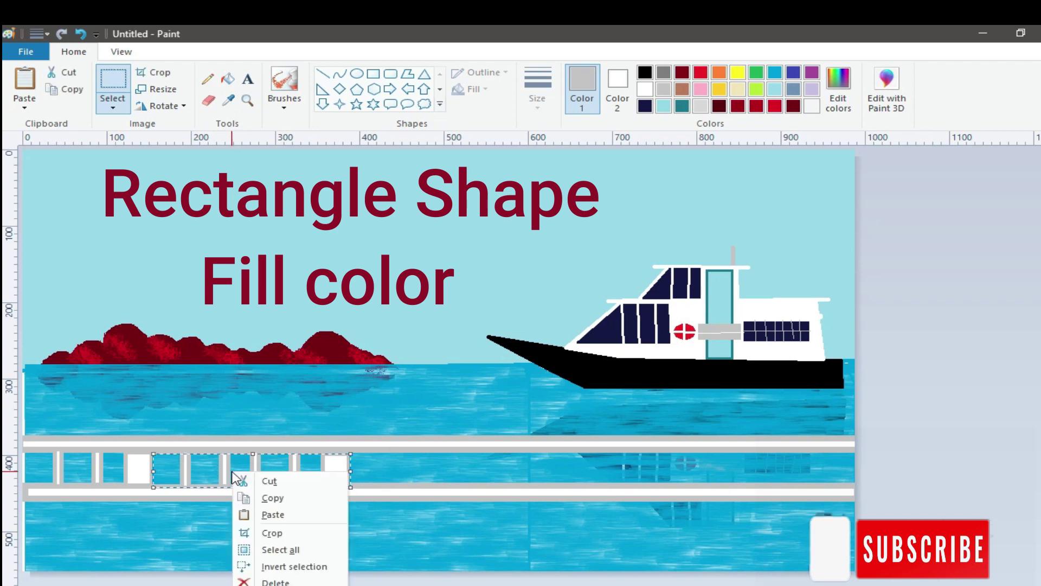
left_click(260, 496)
right_click(170, 421)
left_click(204, 463)
left_click_drag(114, 164, 442, 467)
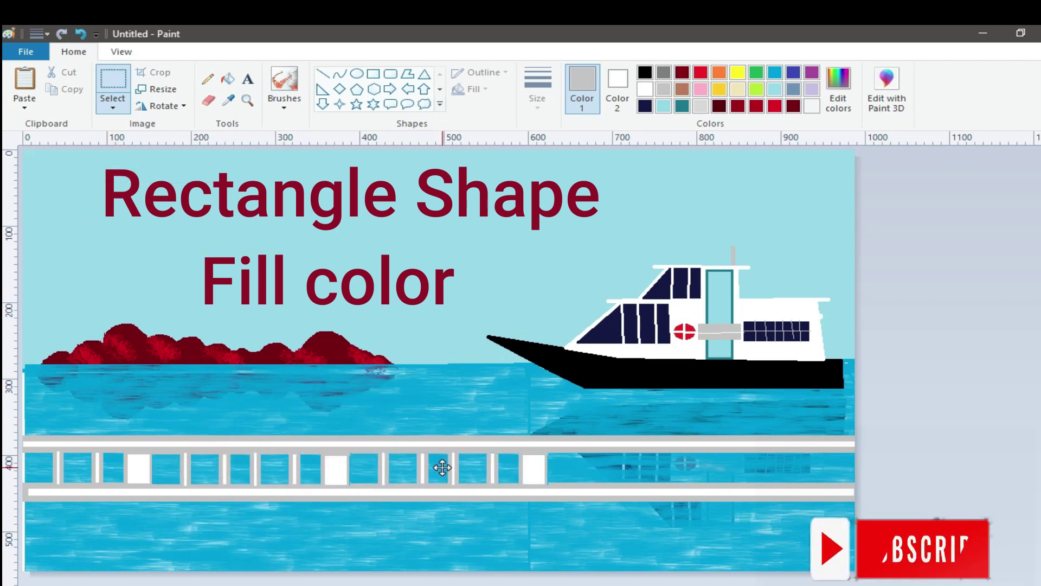
right_click(205, 355)
left_click(241, 401)
left_click_drag(82, 162, 608, 467)
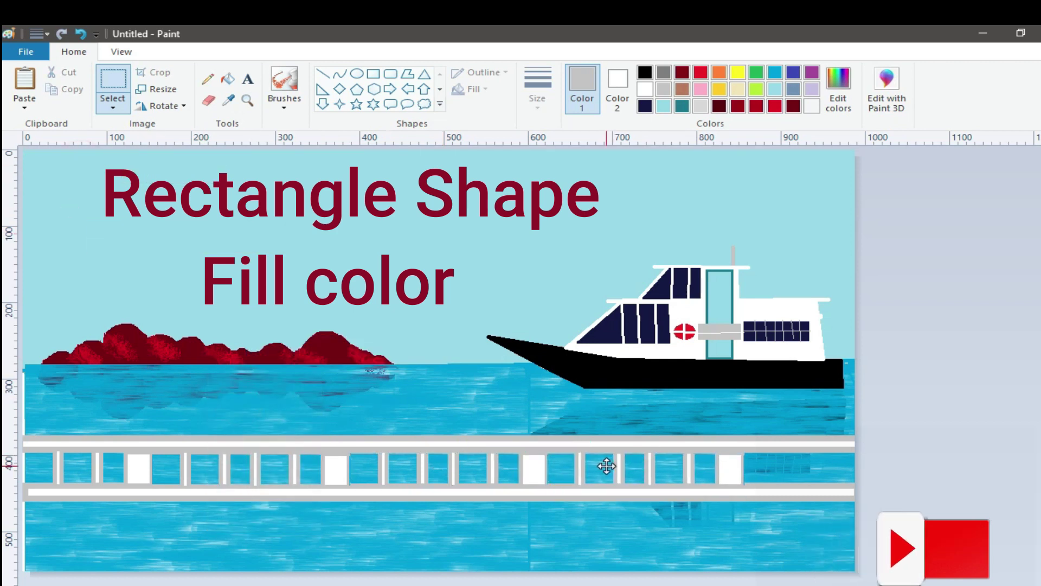
right_click(198, 307)
left_click(243, 350)
left_click_drag(92, 163, 834, 465)
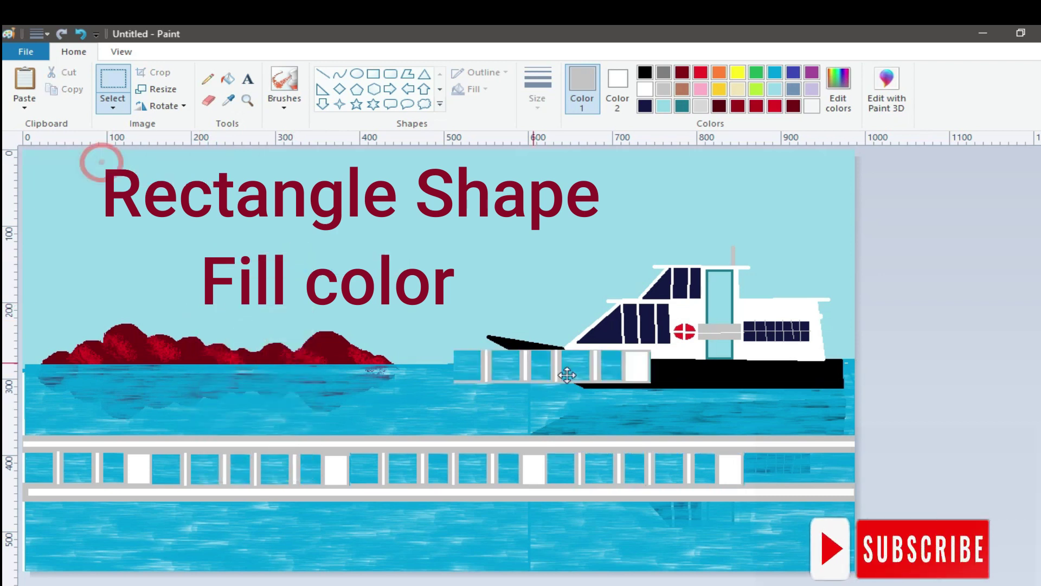
left_click(739, 552)
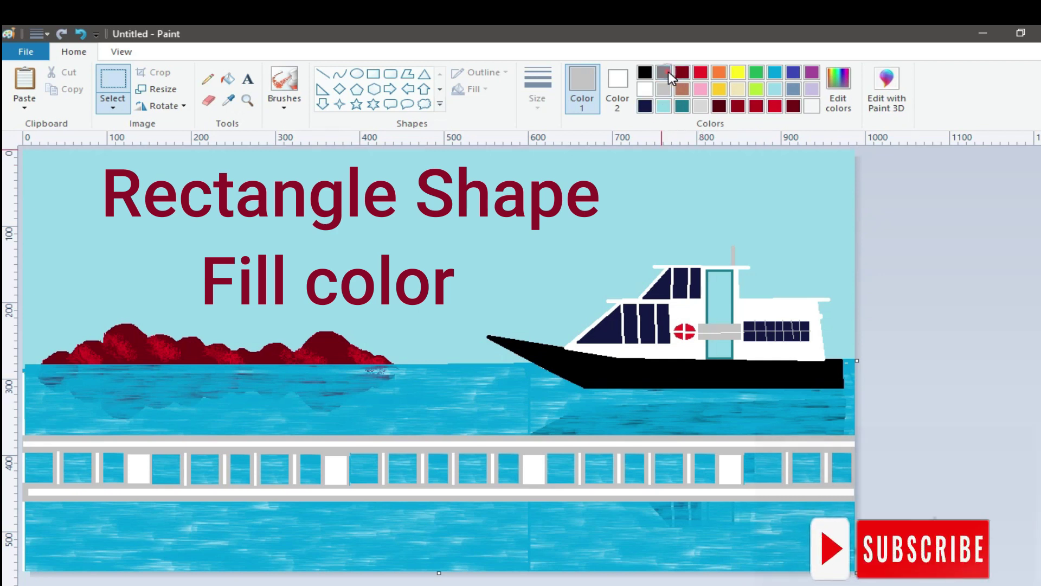
left_click(322, 73)
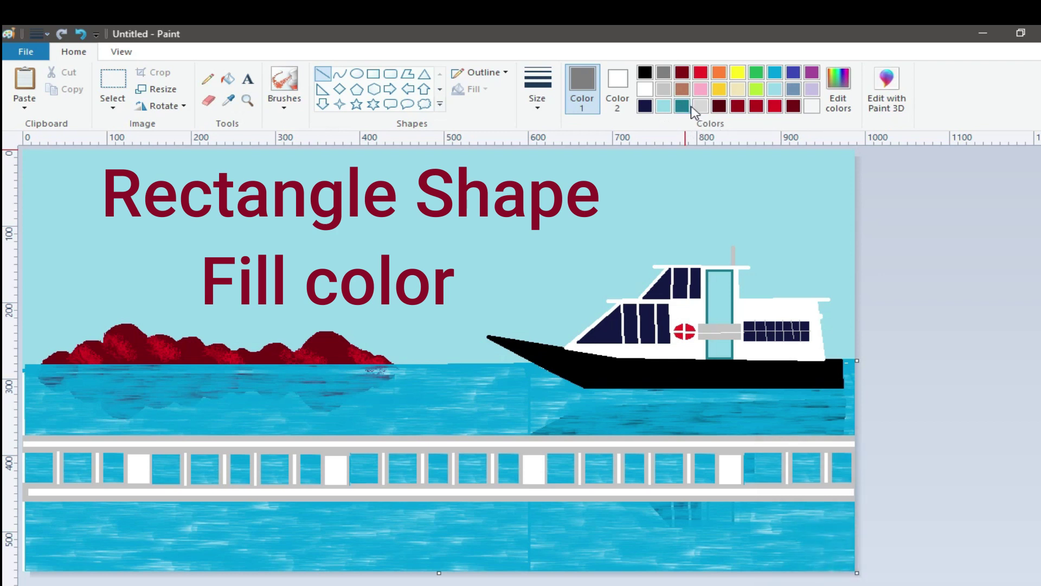
- Mix a medium grey and flood-fill the water below the railing with it
left_click(836, 111)
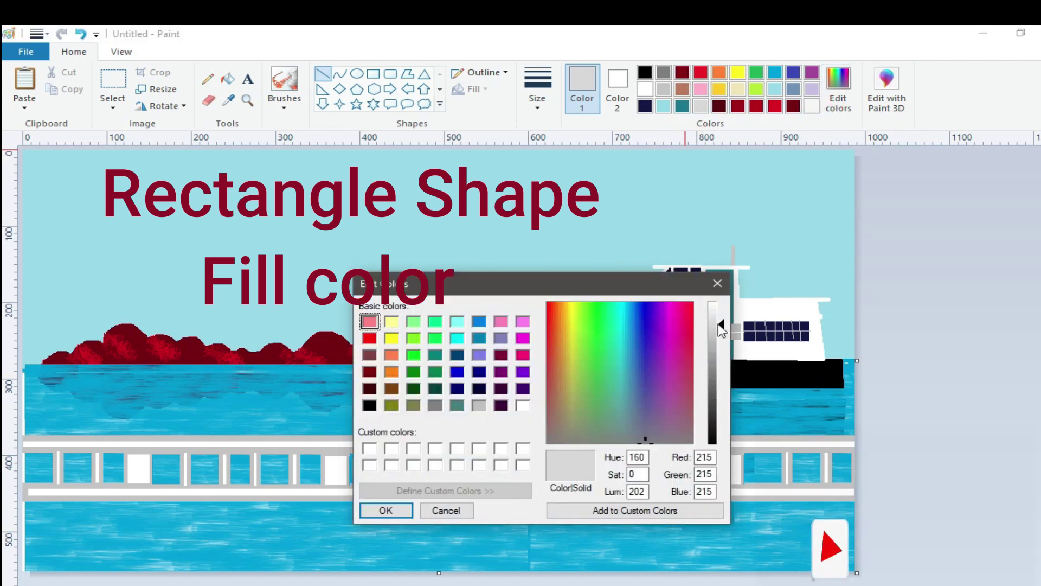
left_click_drag(721, 329, 723, 373)
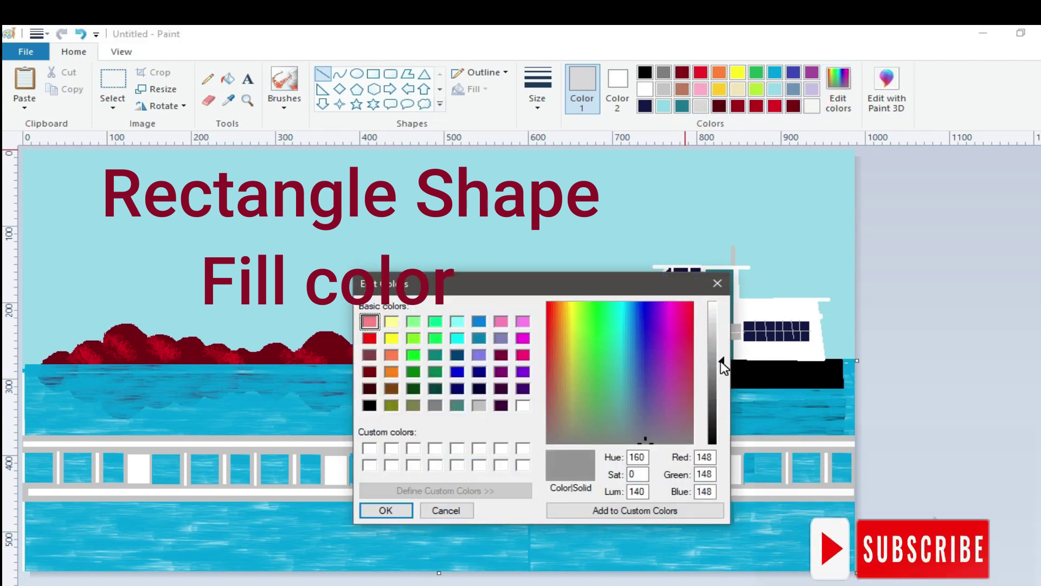
left_click(395, 510)
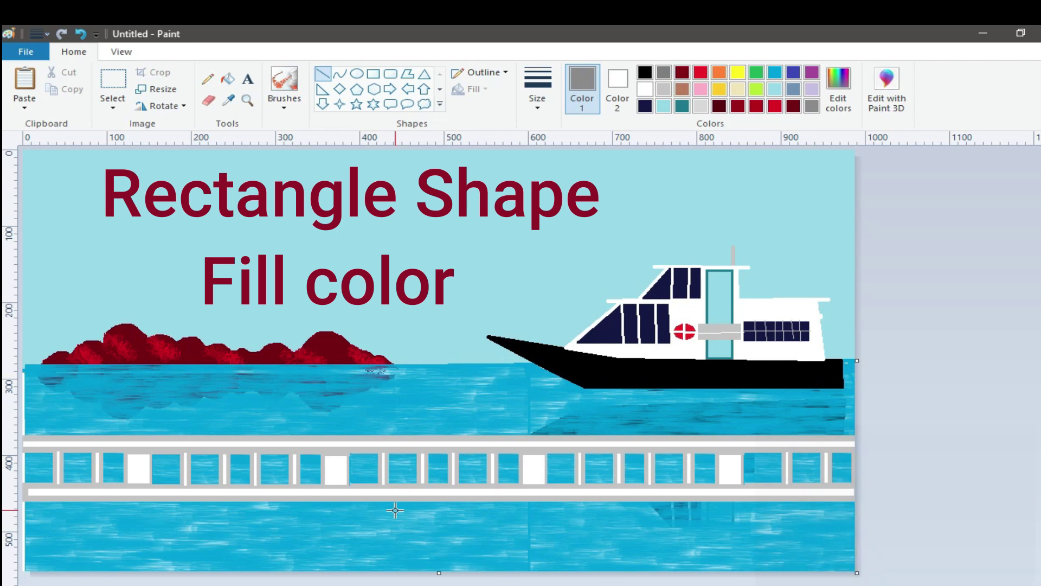
left_click(228, 79)
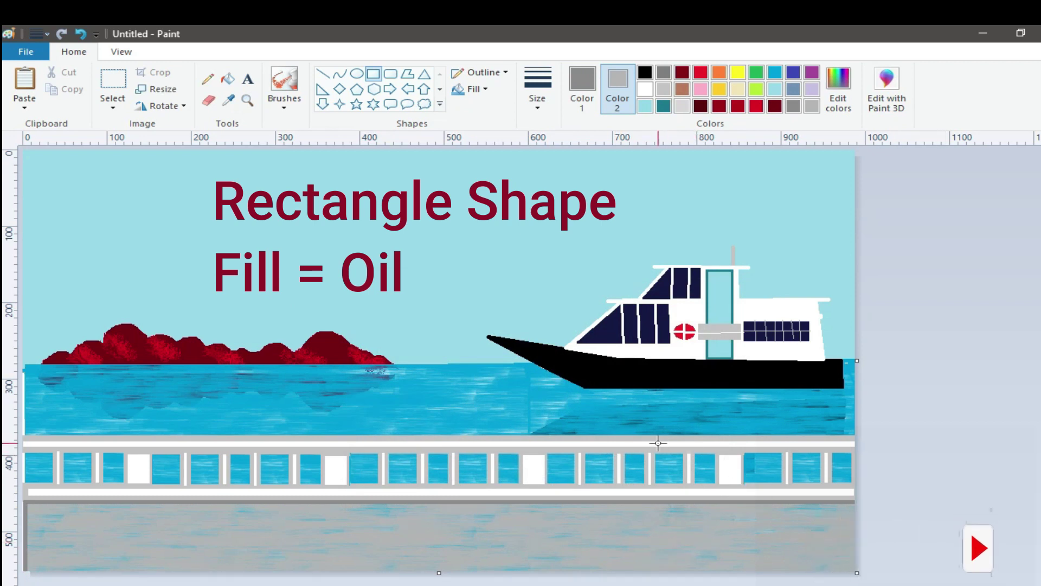
- Set a darker grey secondary colour and try a diagonal strut line, then undo it
left_click(664, 76)
left_click(322, 73)
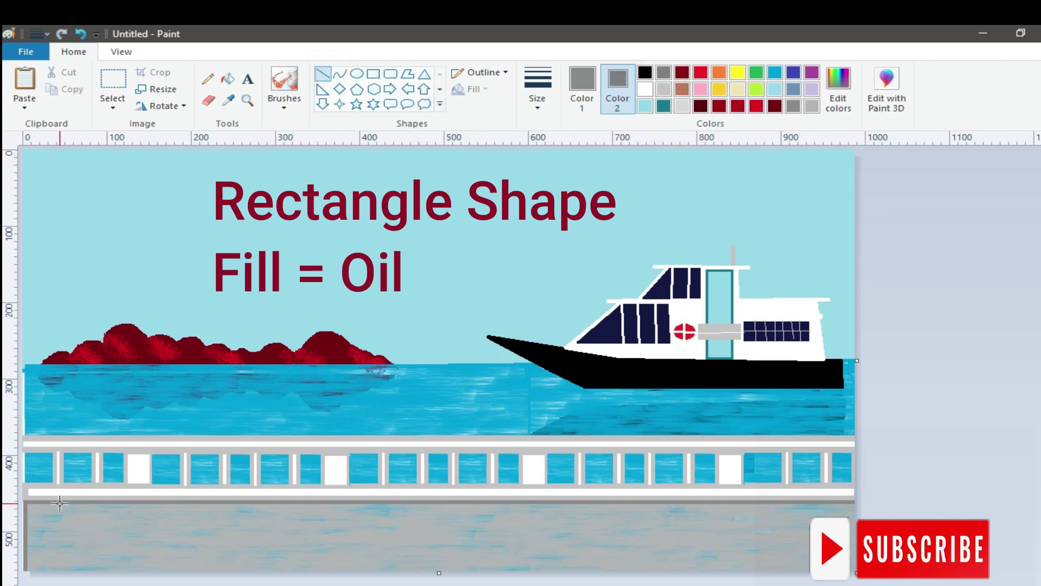
left_click_drag(59, 503, 29, 569)
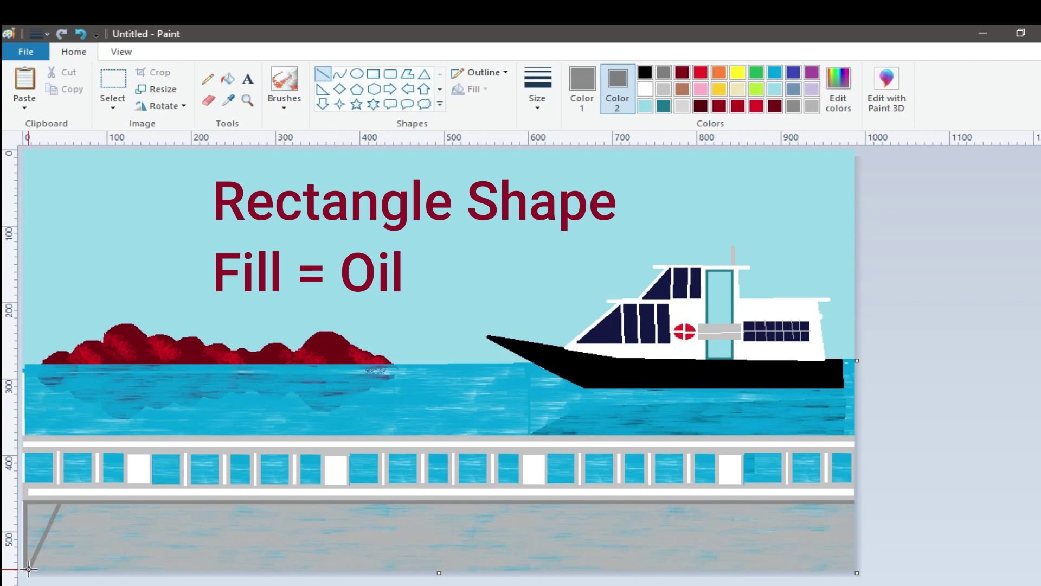
left_click(80, 34)
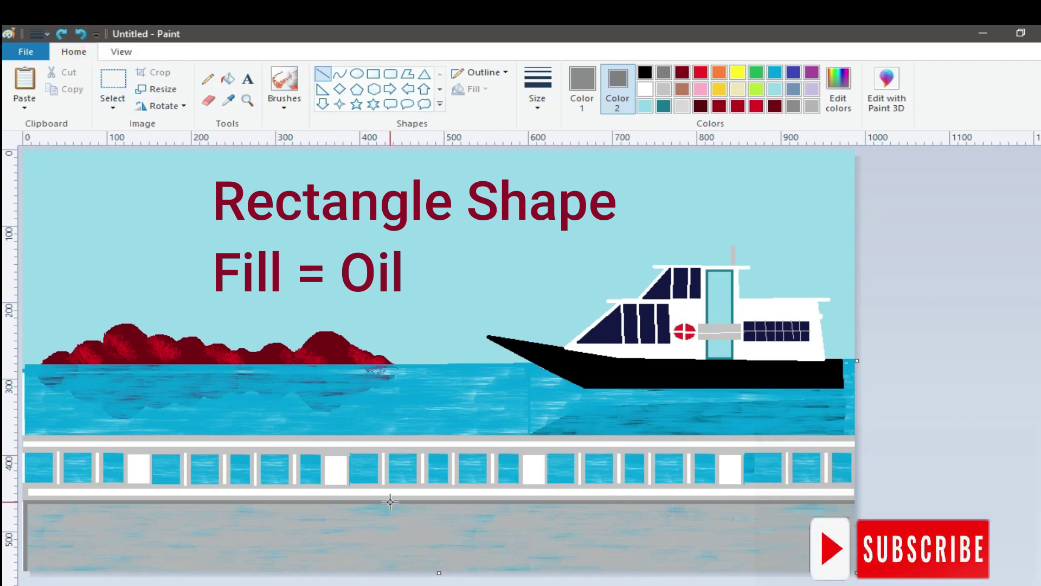
- Draw thin parallel diagonal grey plank lines across the left half of the deck
left_click_drag(389, 503, 324, 575)
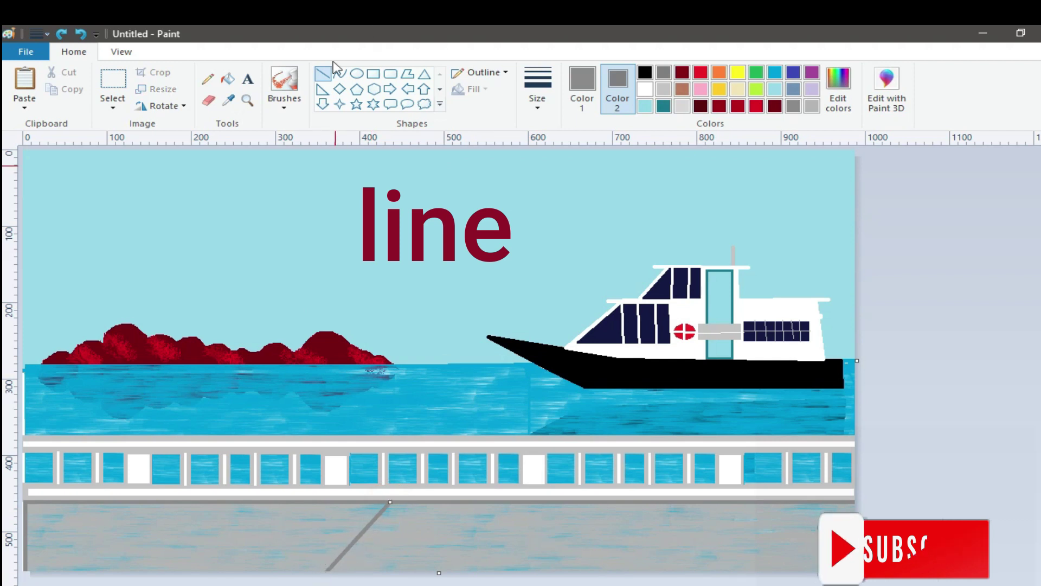
left_click(536, 102)
left_click(567, 165)
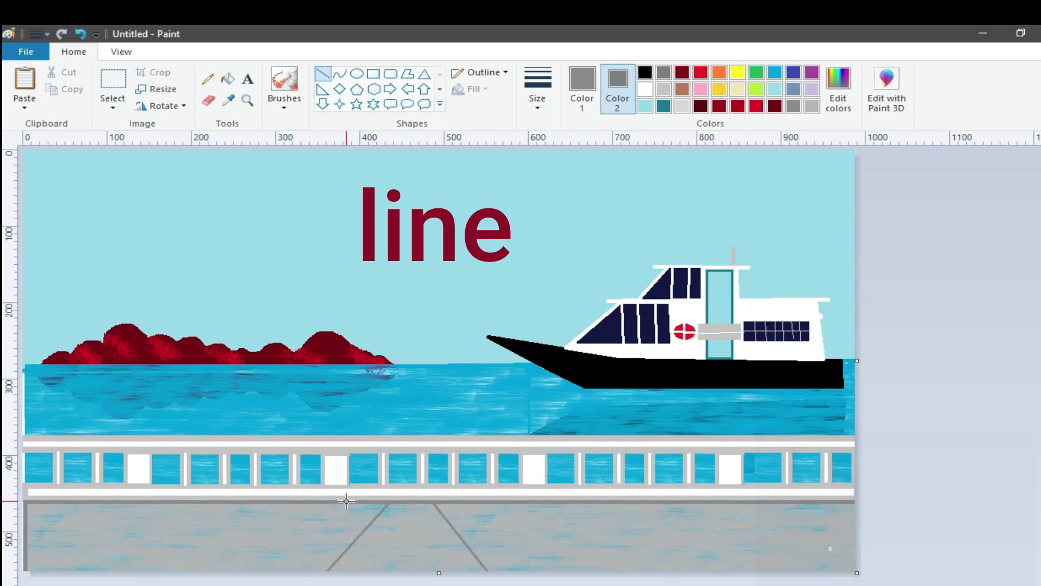
left_click_drag(343, 504, 283, 573)
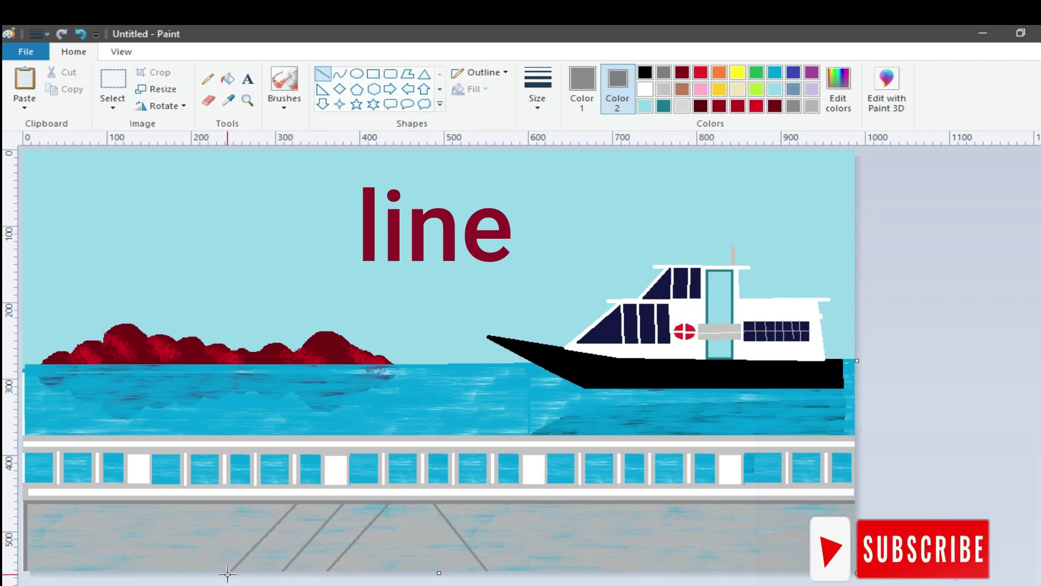
left_click_drag(247, 504, 182, 573)
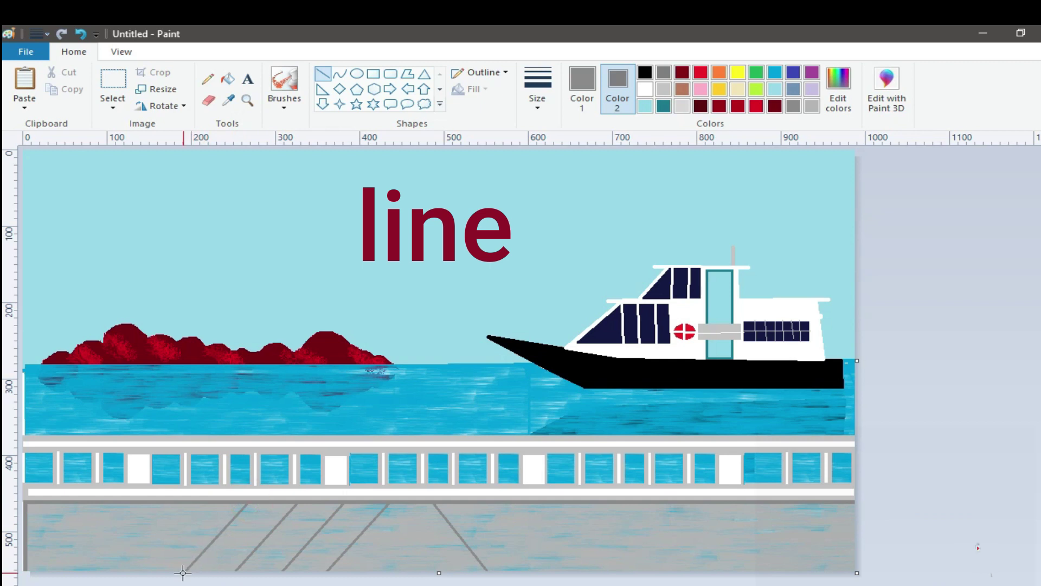
left_click_drag(187, 503, 174, 525)
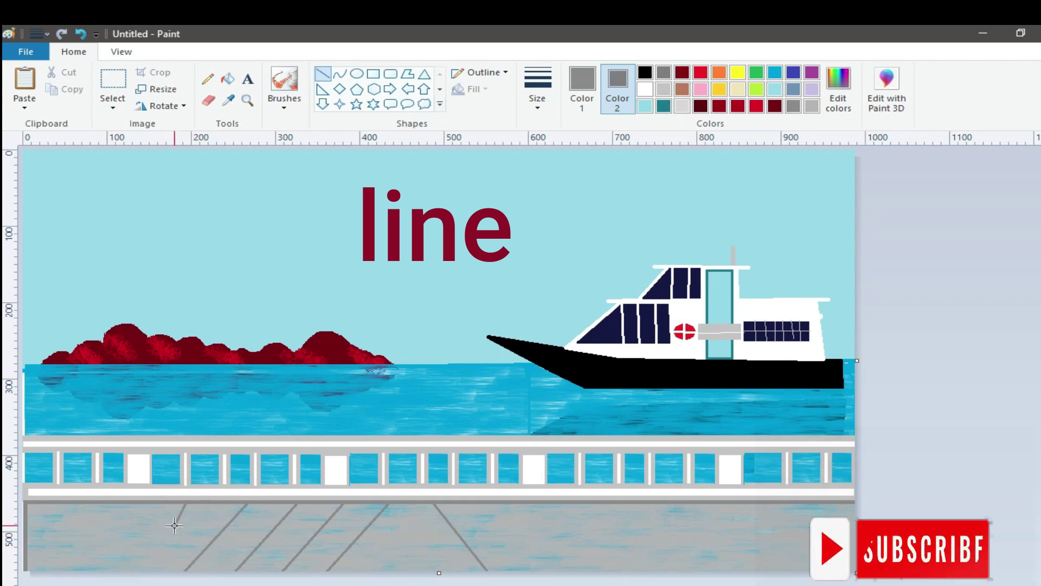
left_click(80, 34)
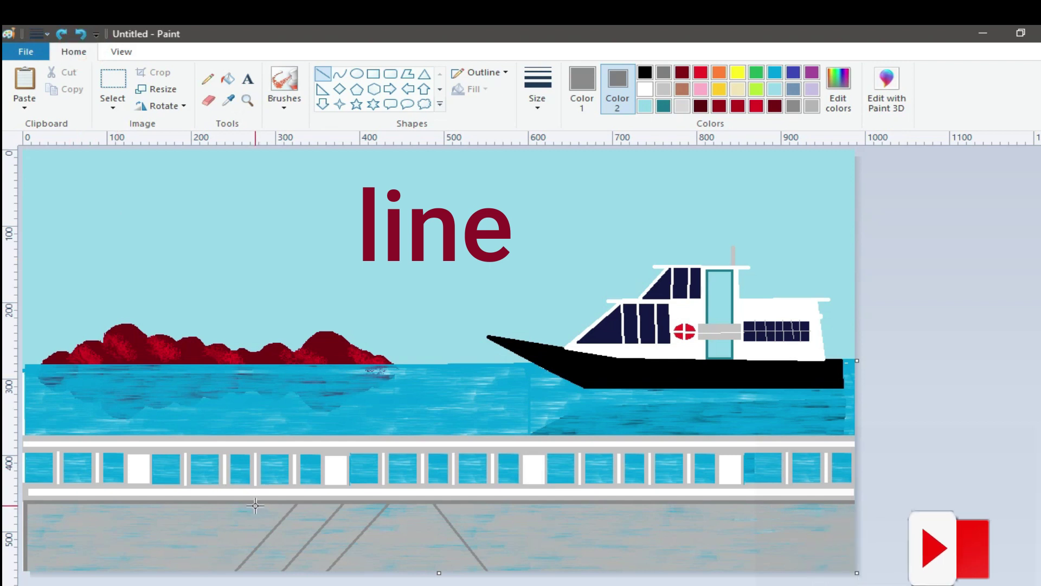
left_click_drag(204, 562, 194, 570)
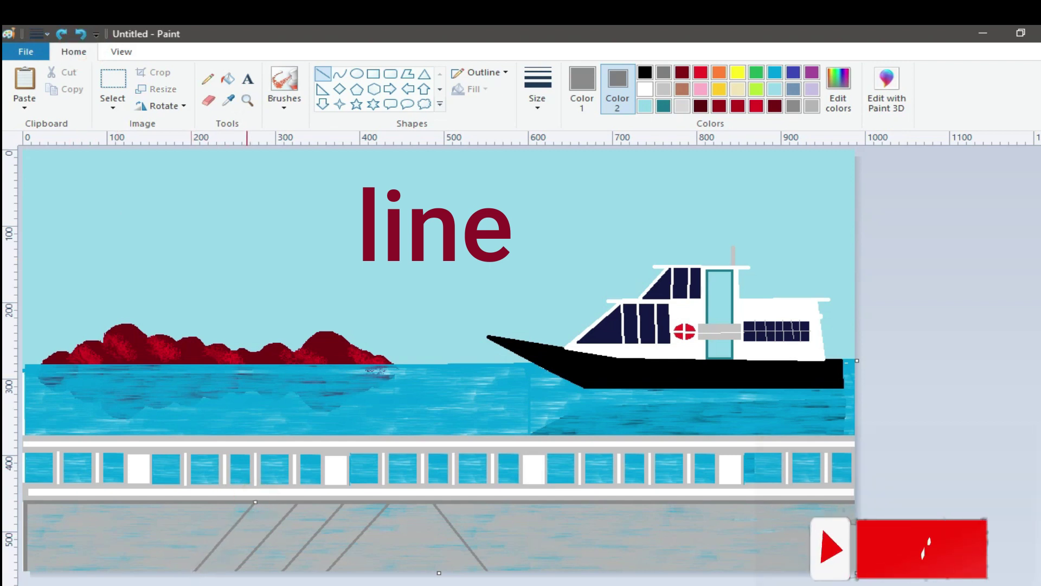
mouse_move(215, 503)
left_mouse_down()
mouse_move(145, 568)
mouse_move(105, 570)
left_mouse_up()
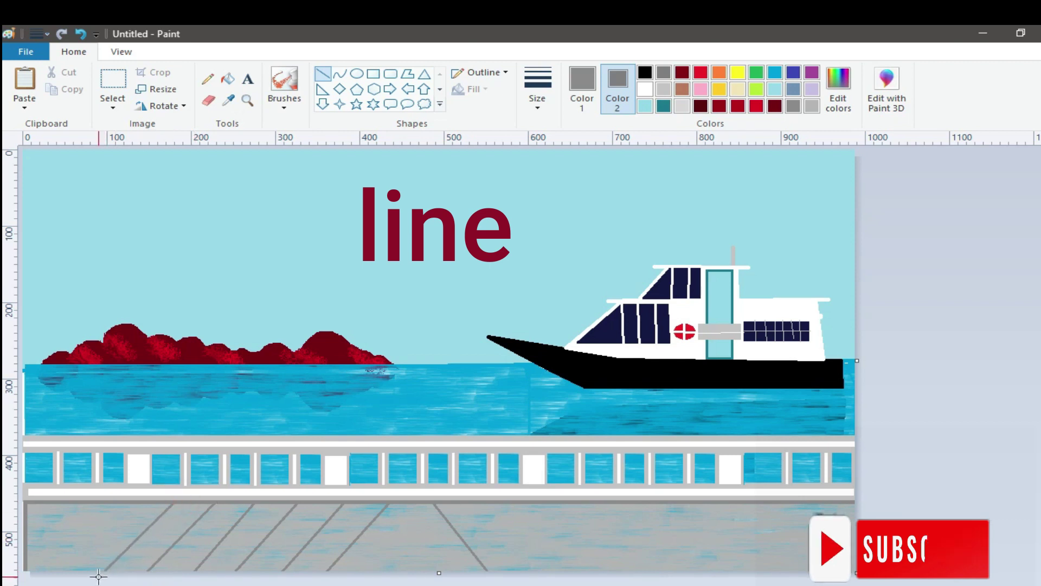
left_click_drag(107, 527, 60, 569)
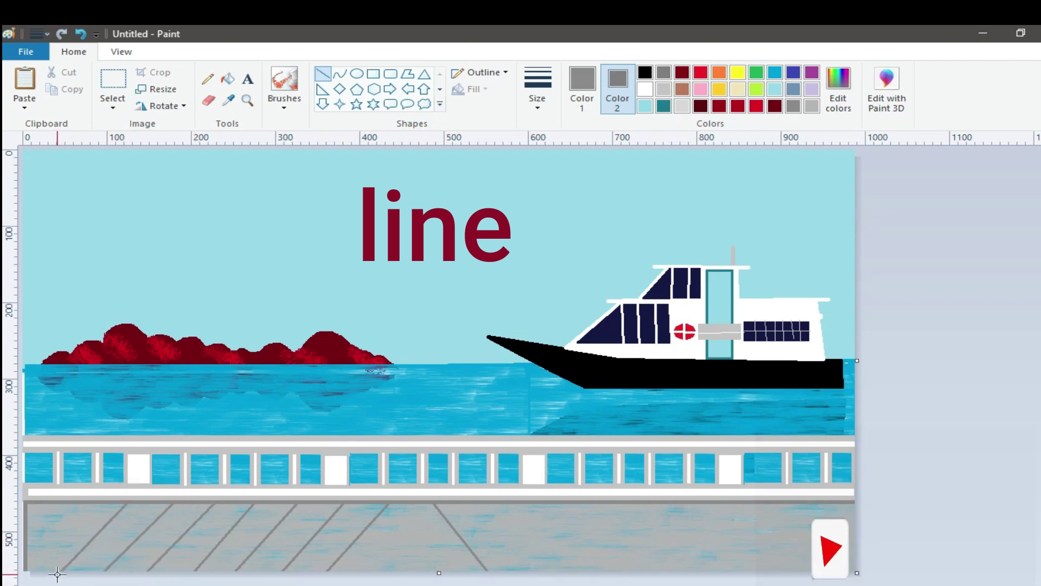
left_click_drag(82, 500, 21, 570)
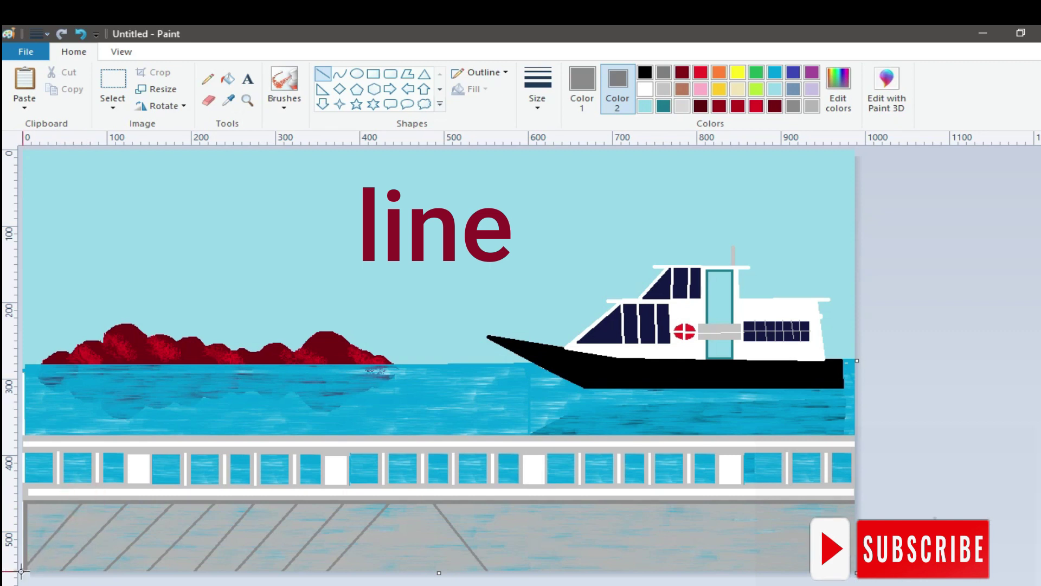
- Copy the lined left deck section, flip it horizontally, and place it on the right half
left_click(113, 107)
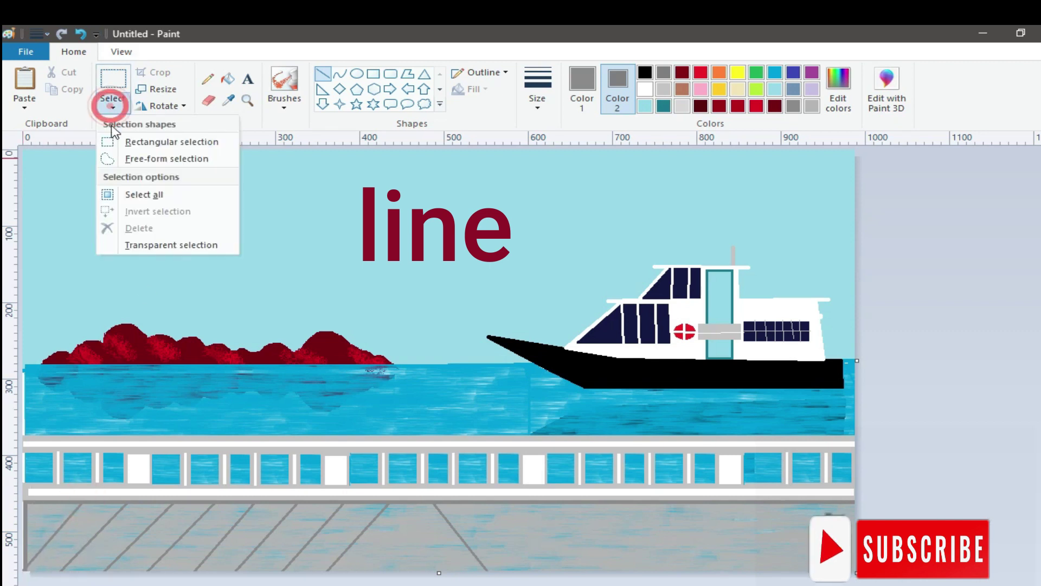
left_click(131, 141)
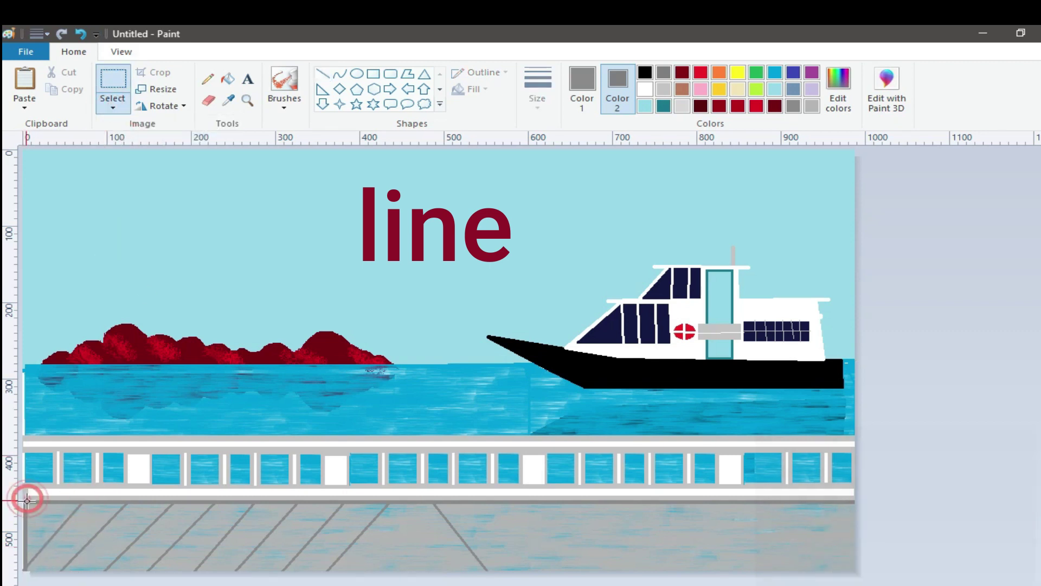
left_click_drag(58, 508, 402, 569)
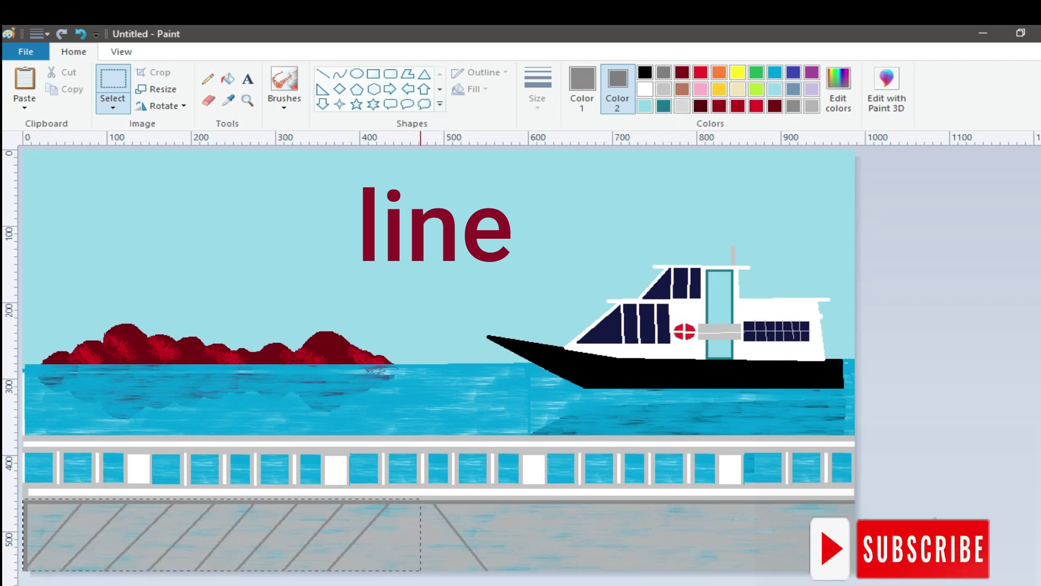
right_click(215, 542)
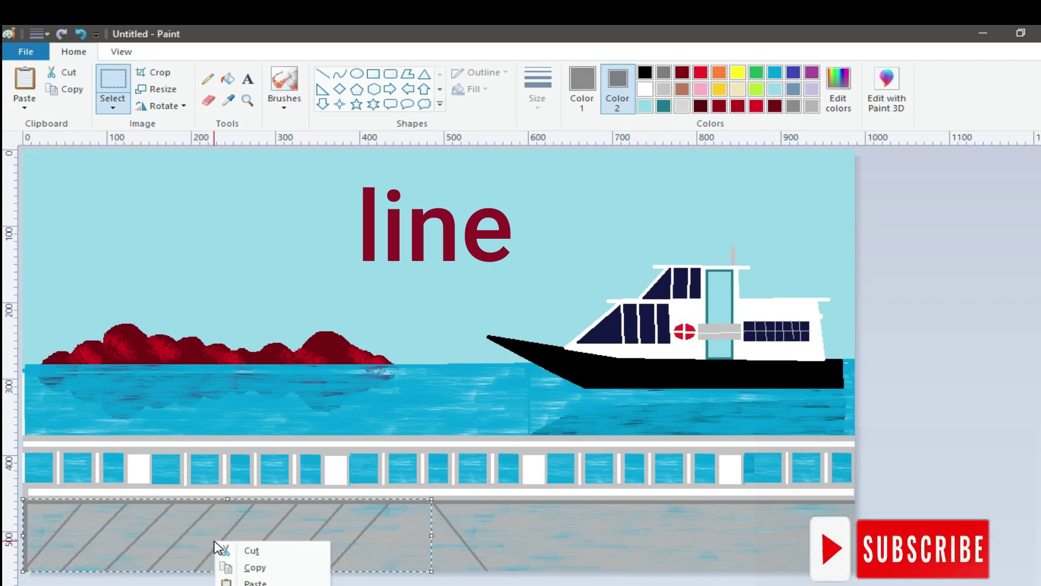
left_click(253, 566)
right_click(191, 495)
left_click(238, 537)
left_click(162, 106)
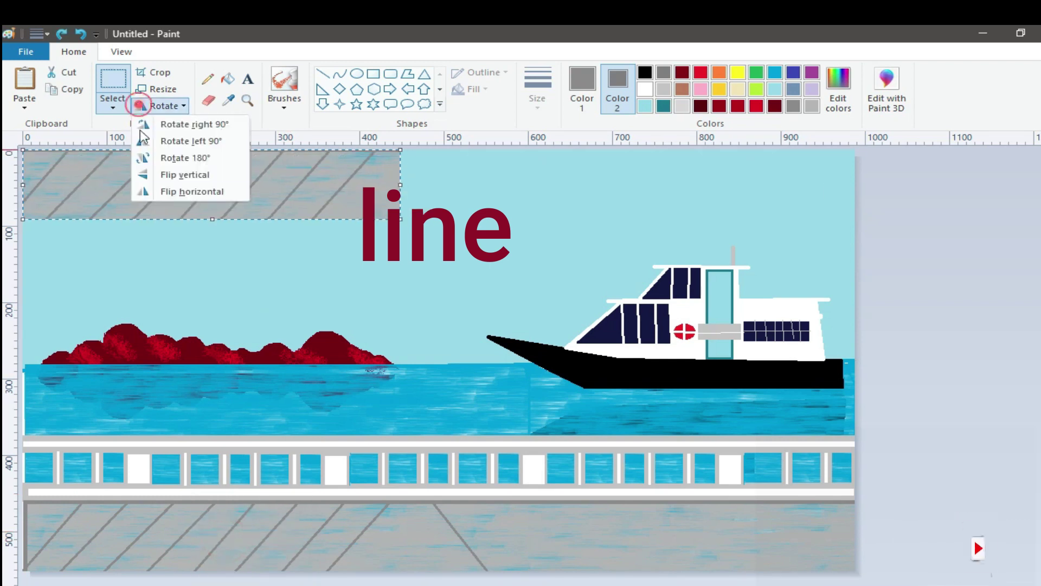
left_click(163, 191)
left_click_drag(157, 192, 533, 544)
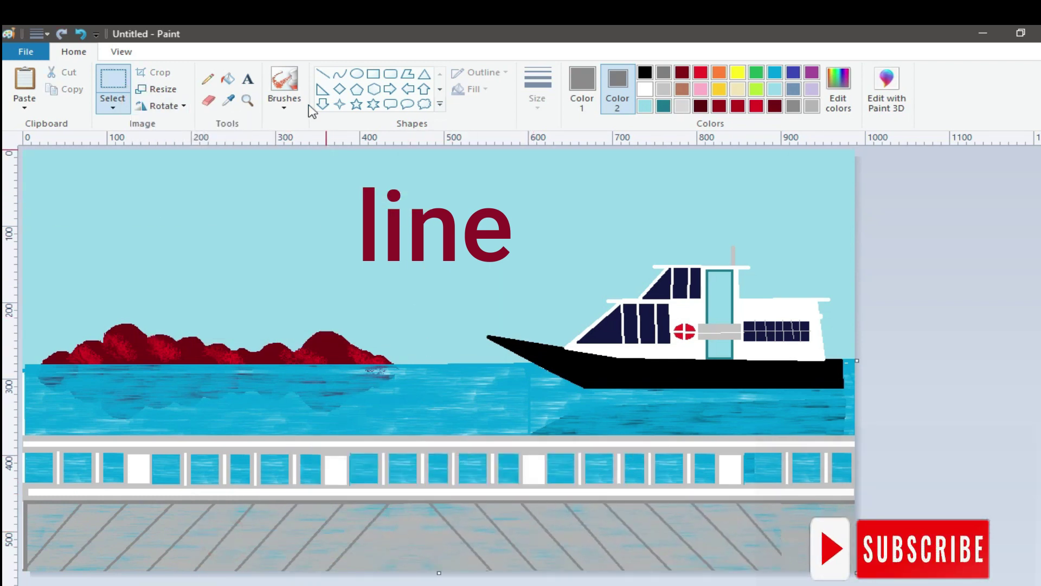
left_click(323, 74)
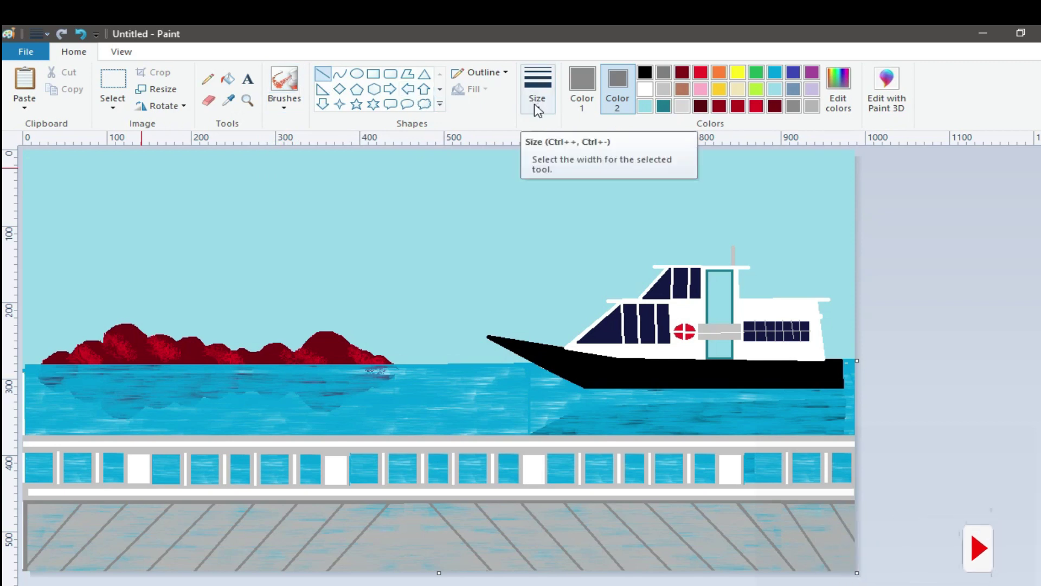
- Undo a test pencil stroke on the sky and pick up the sky's light blue
left_click(209, 79)
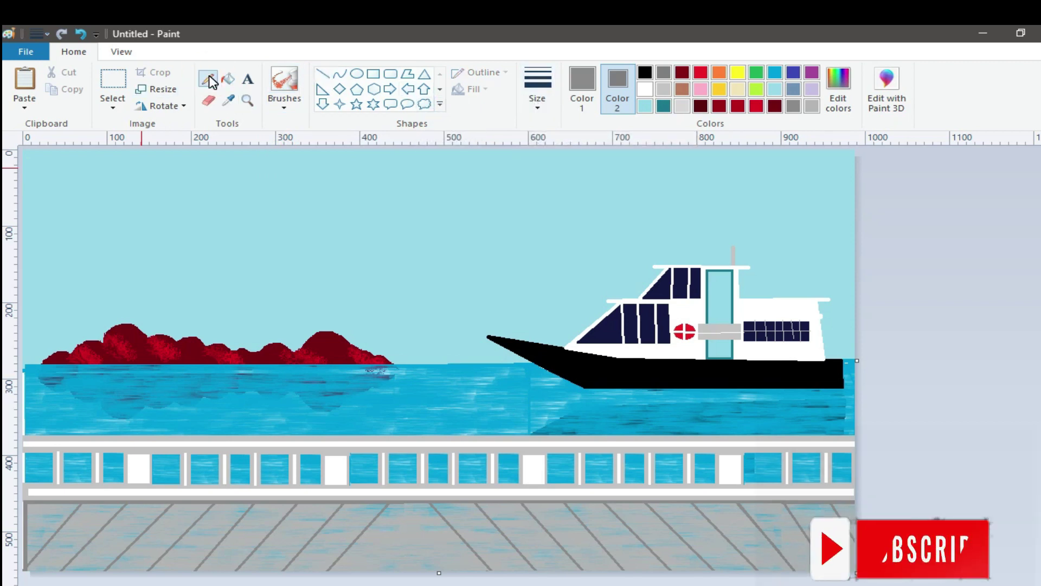
left_click_drag(25, 312, 45, 307)
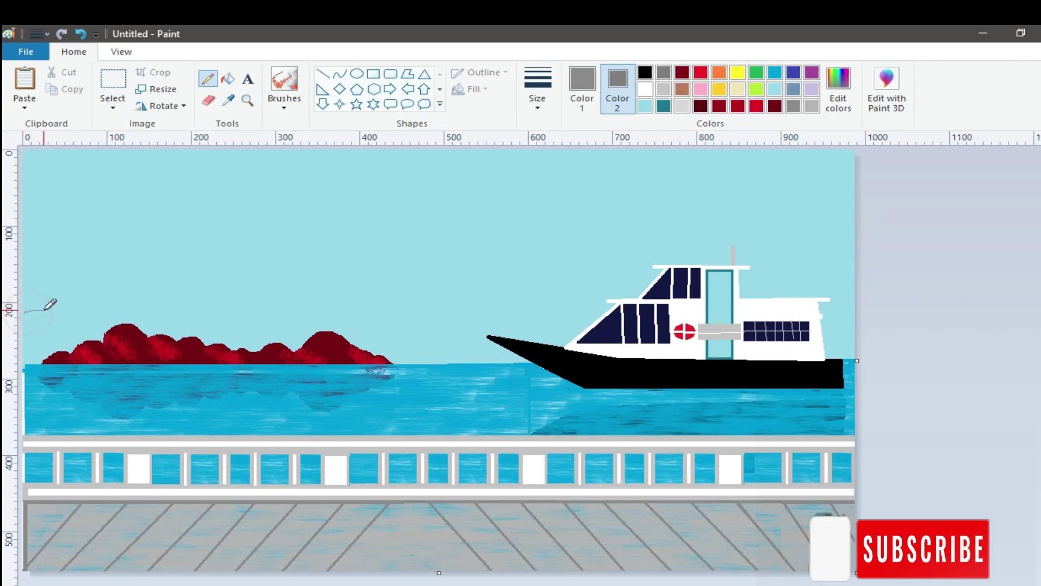
left_click(80, 34)
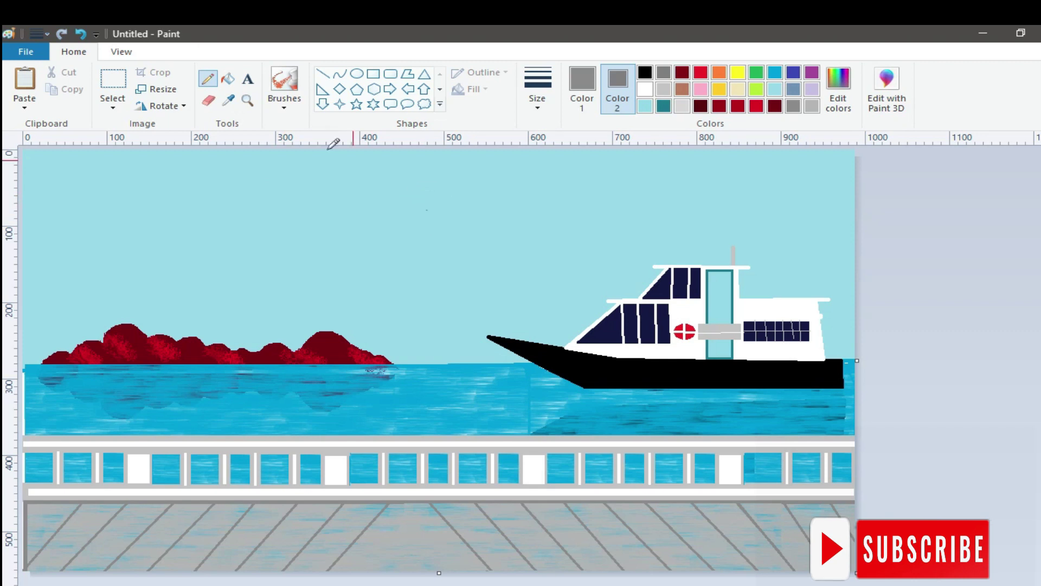
left_click(230, 101)
left_click(334, 193)
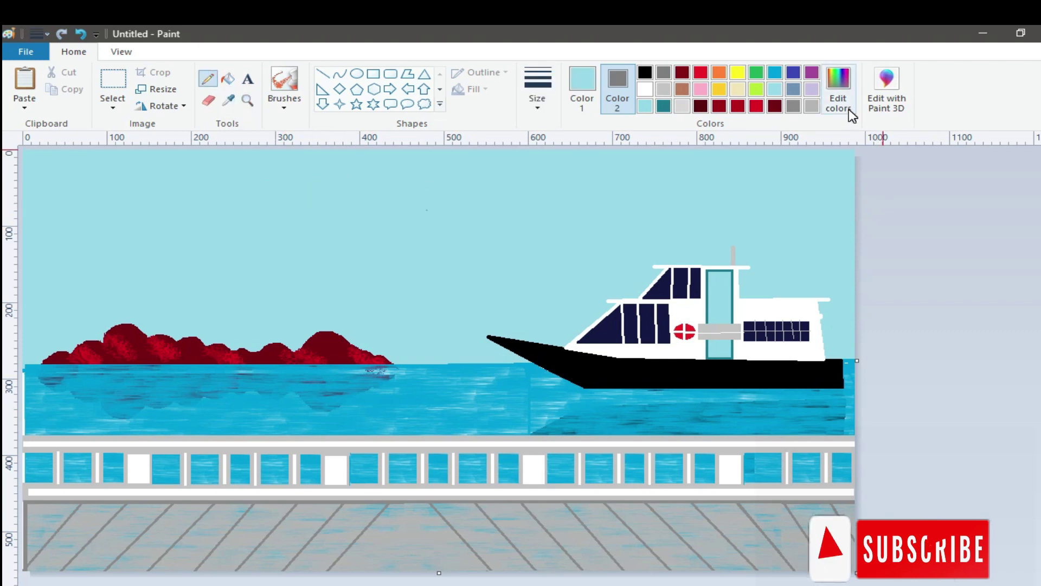
- Lower the light blue's luminance to 175 in the custom colour editor
left_click(849, 111)
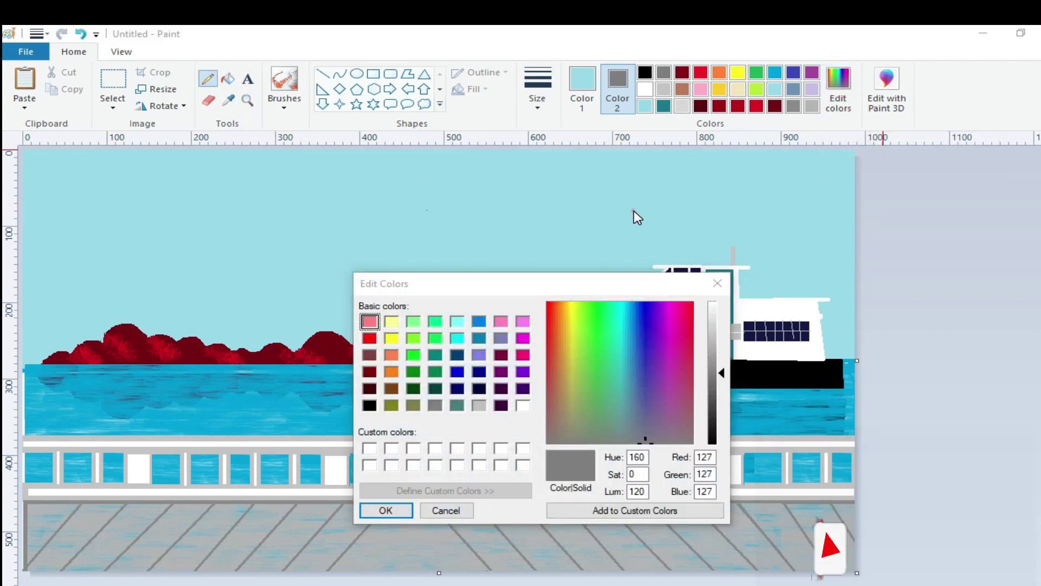
left_click(393, 512)
left_click(580, 81)
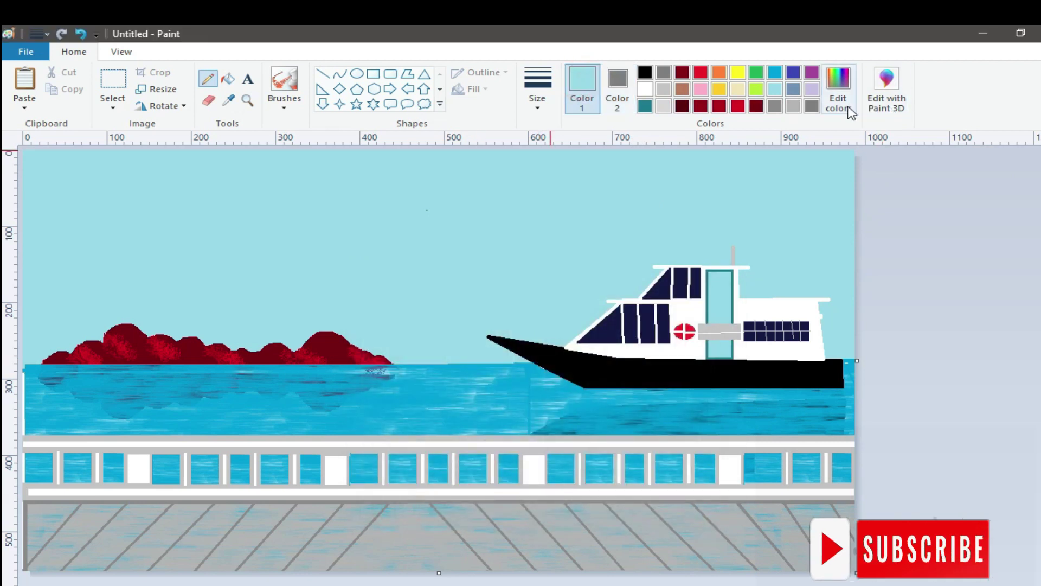
left_click(849, 112)
left_click_drag(722, 335, 722, 343)
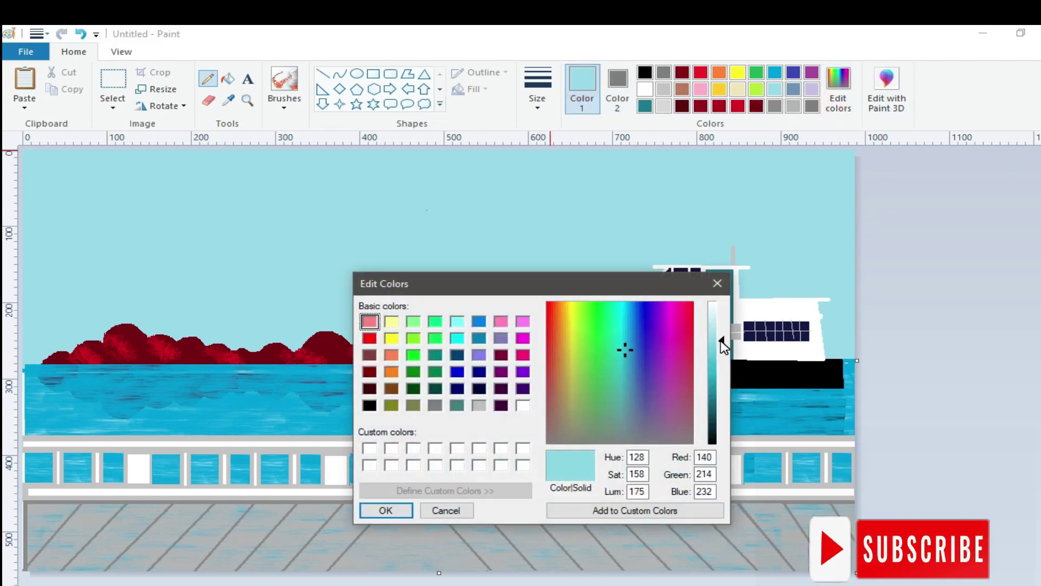
left_click(385, 510)
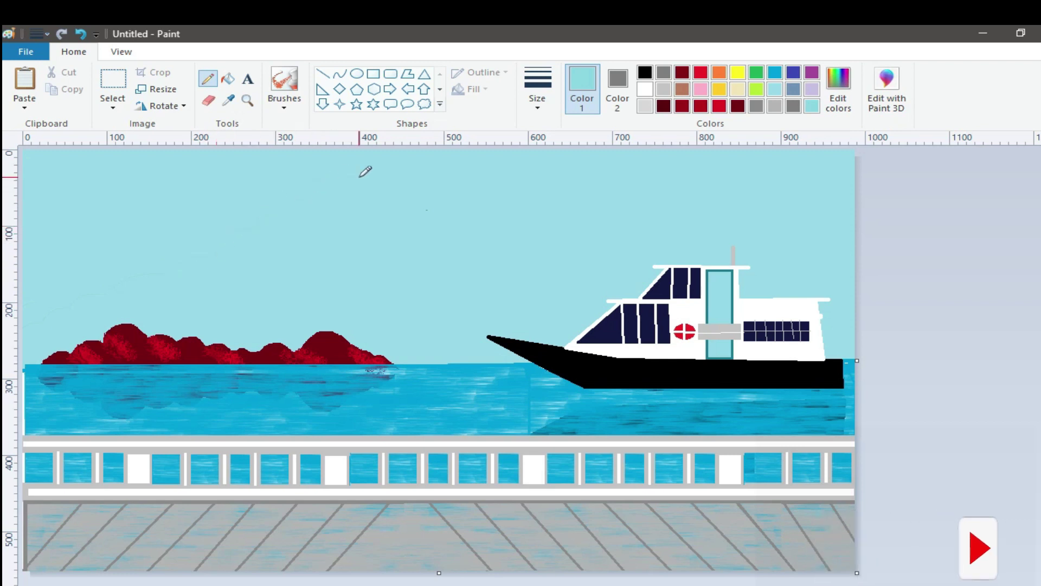
- Fill the upper-left cloud band with the lighter cyan, then undo that fill
left_click(228, 78)
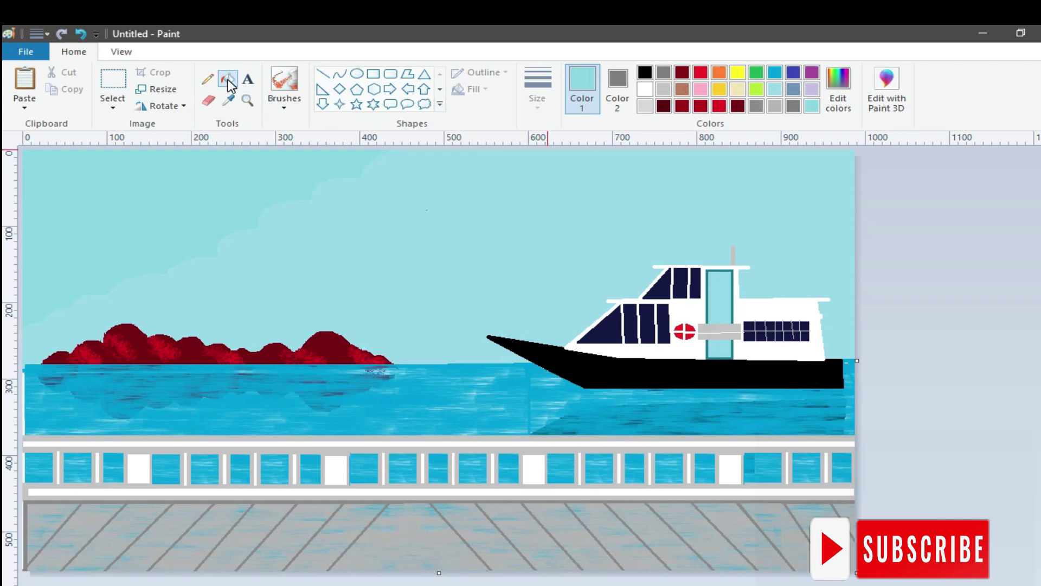
left_click(209, 80)
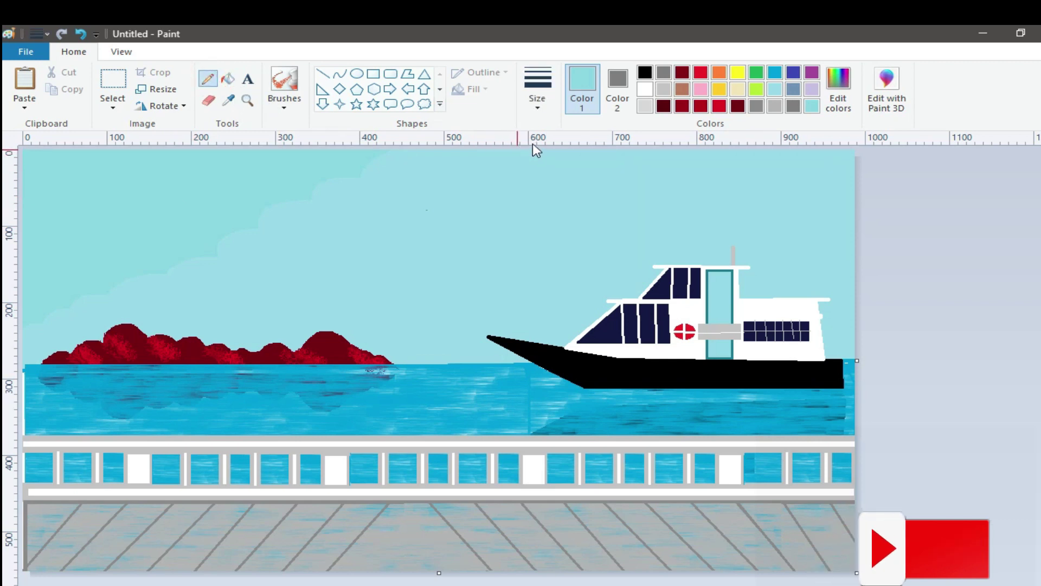
left_click(499, 149)
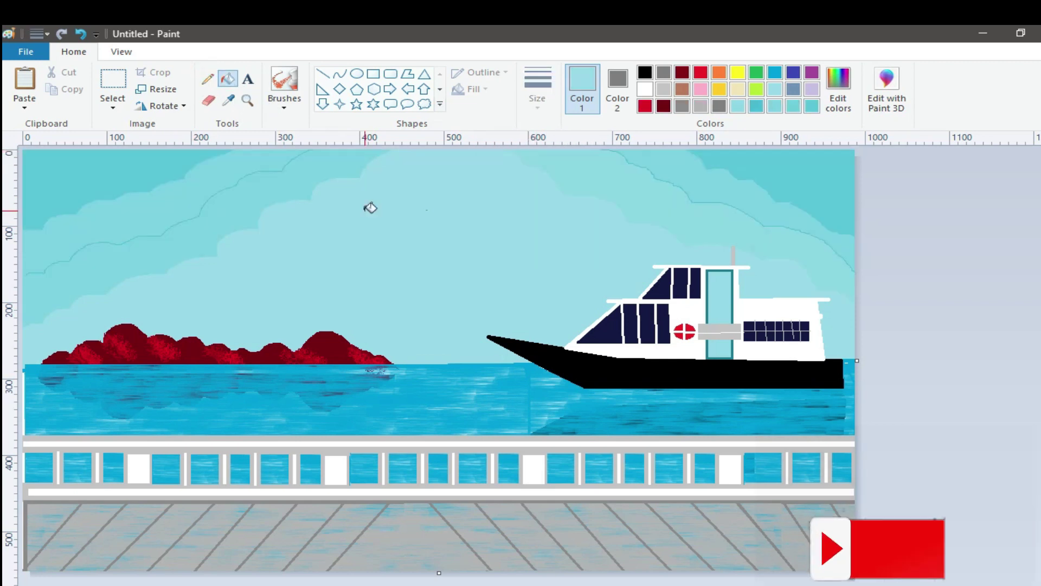
left_click(337, 166)
left_click(84, 34)
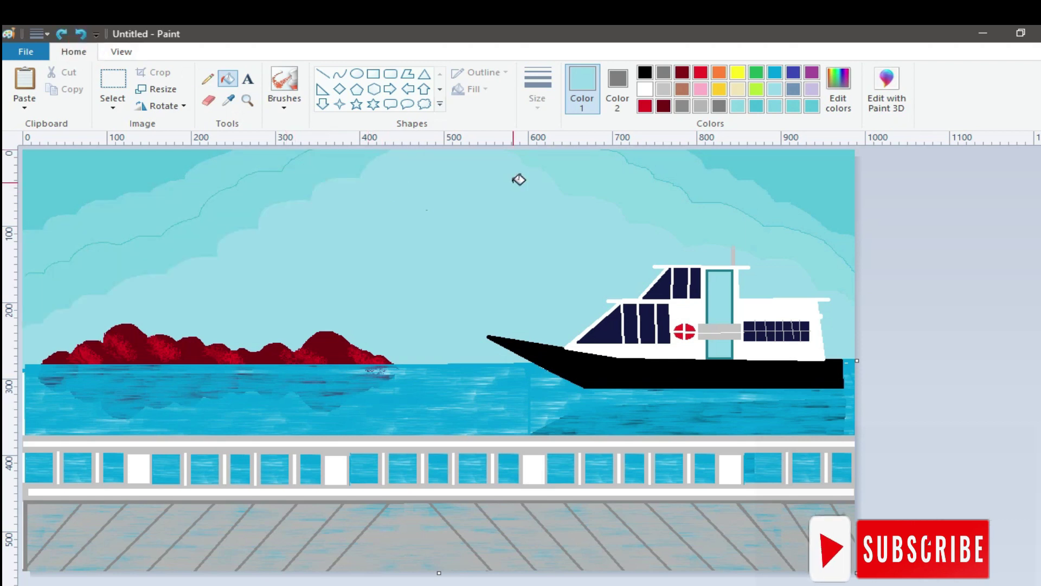
- Airbrush the sampled darker sky cyan across the upper-left sky at the largest size
left_click(285, 106)
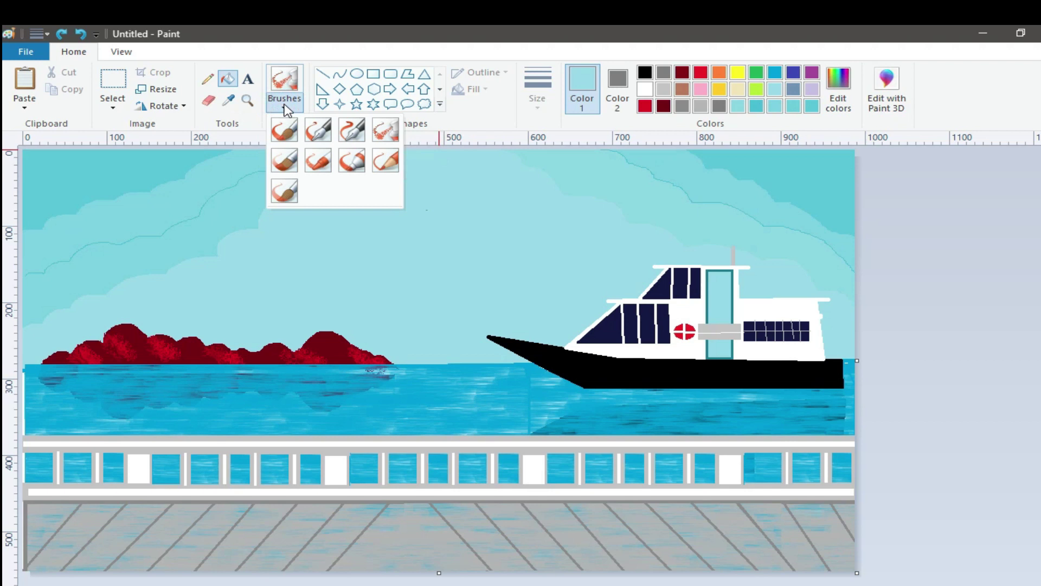
left_click(388, 134)
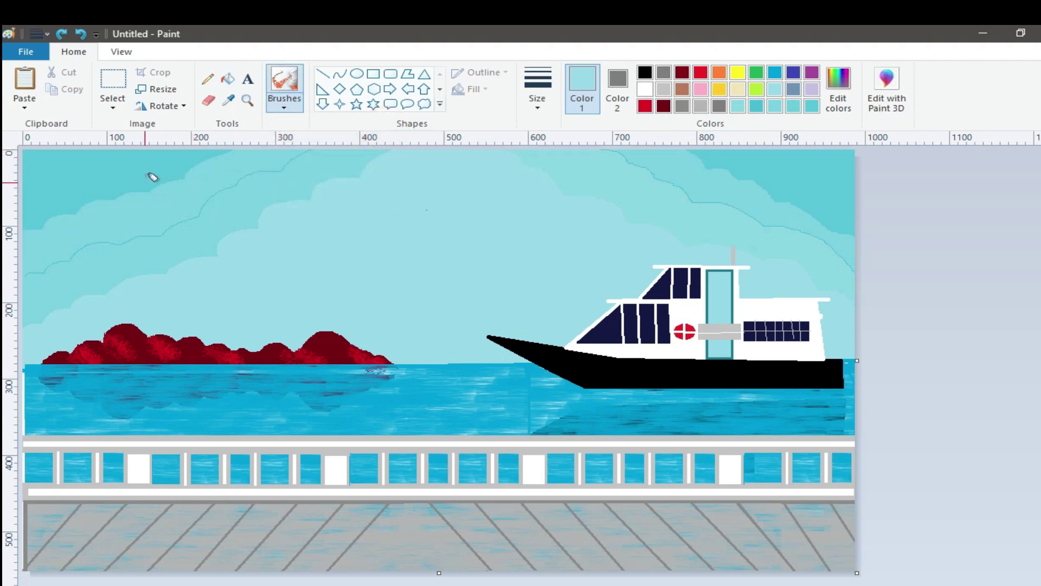
left_click(231, 100)
left_click(128, 167)
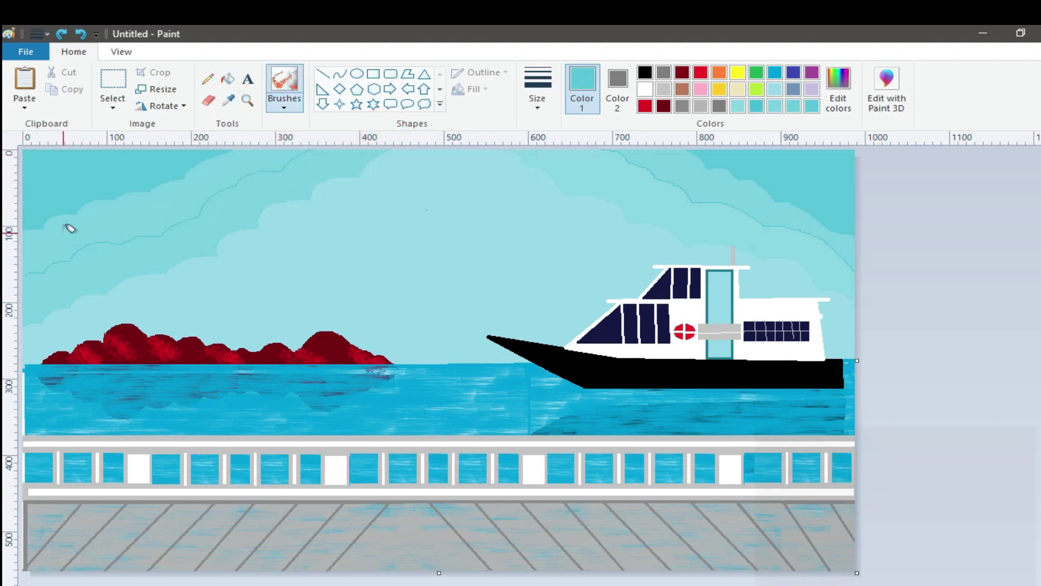
left_click(540, 112)
left_click(581, 228)
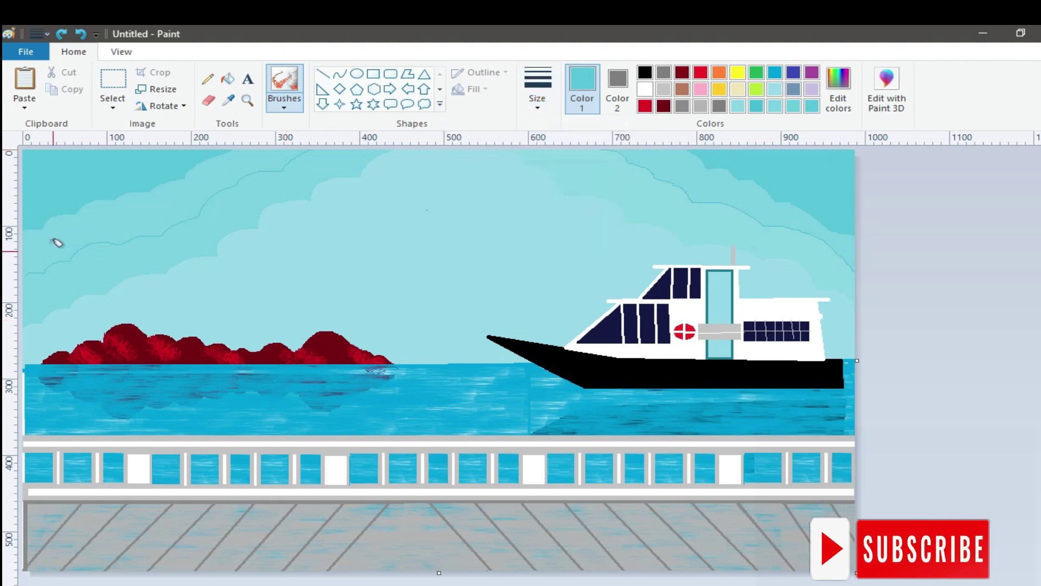
left_click_drag(25, 236, 103, 202)
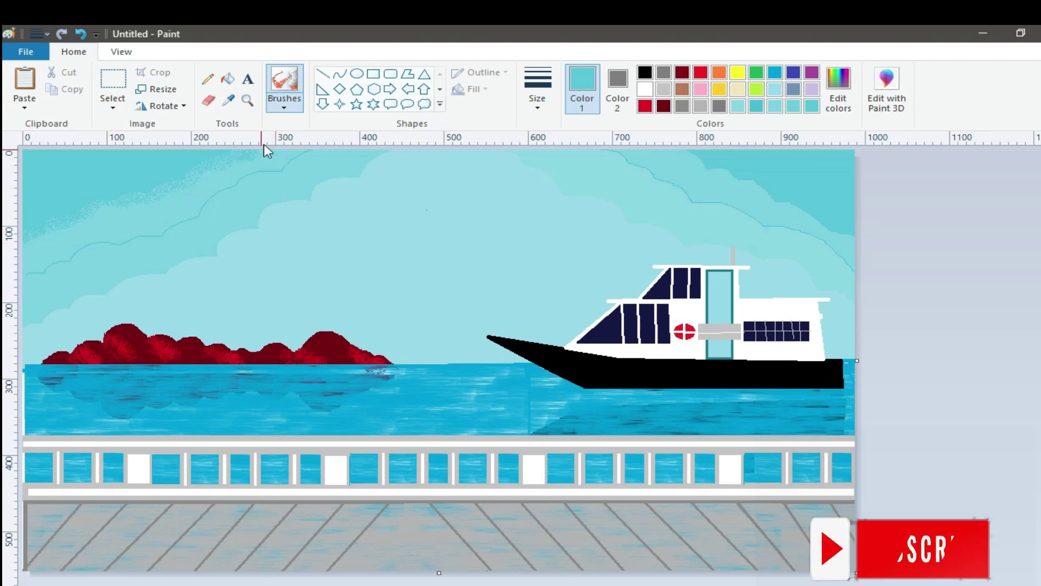
- Mix a lighter cyan in Edit colors and bucket-fill the darker upper-left sky with it
left_click(850, 110)
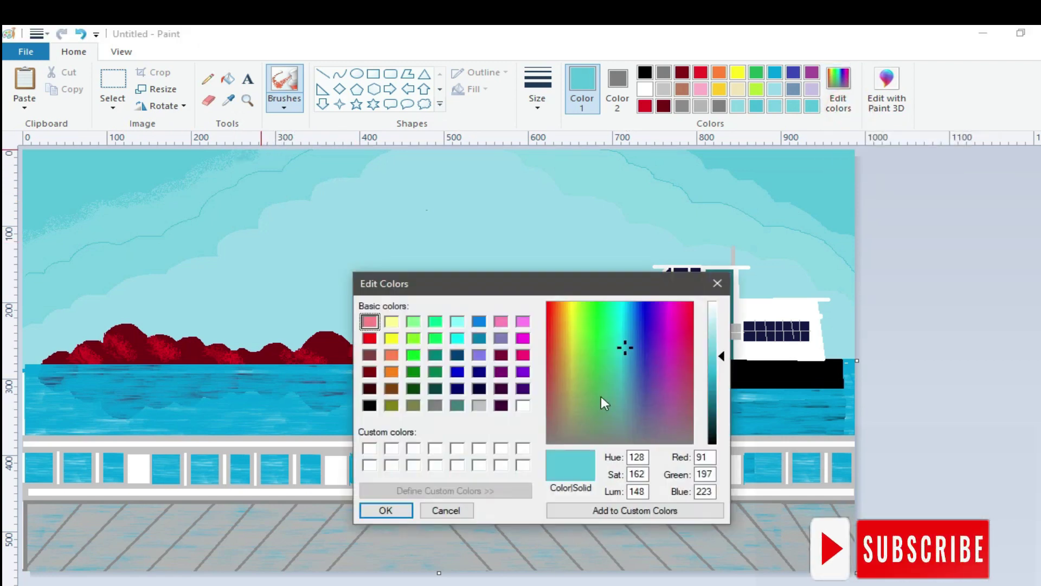
left_click_drag(725, 360, 725, 348)
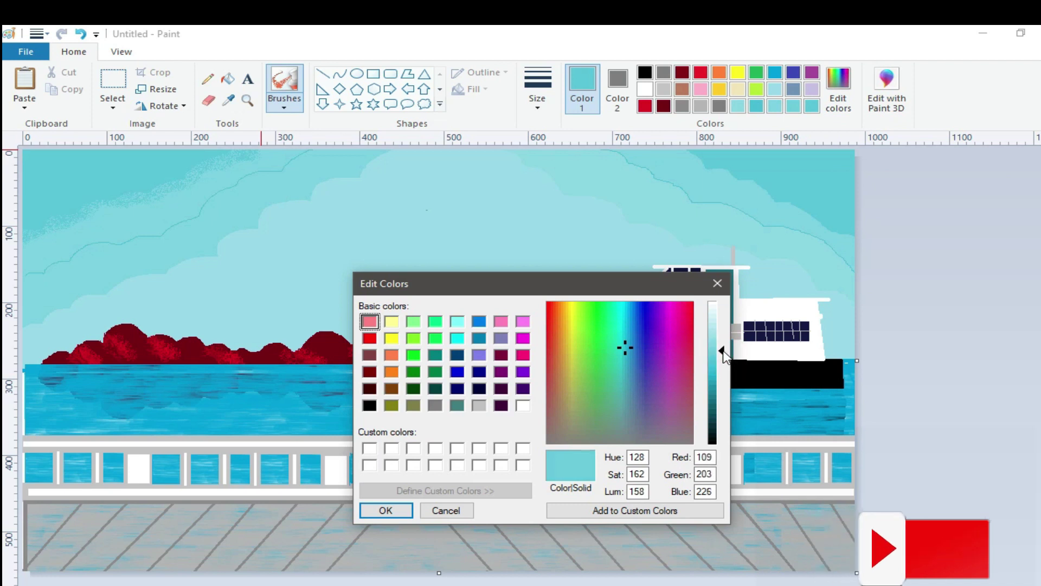
left_click(390, 511)
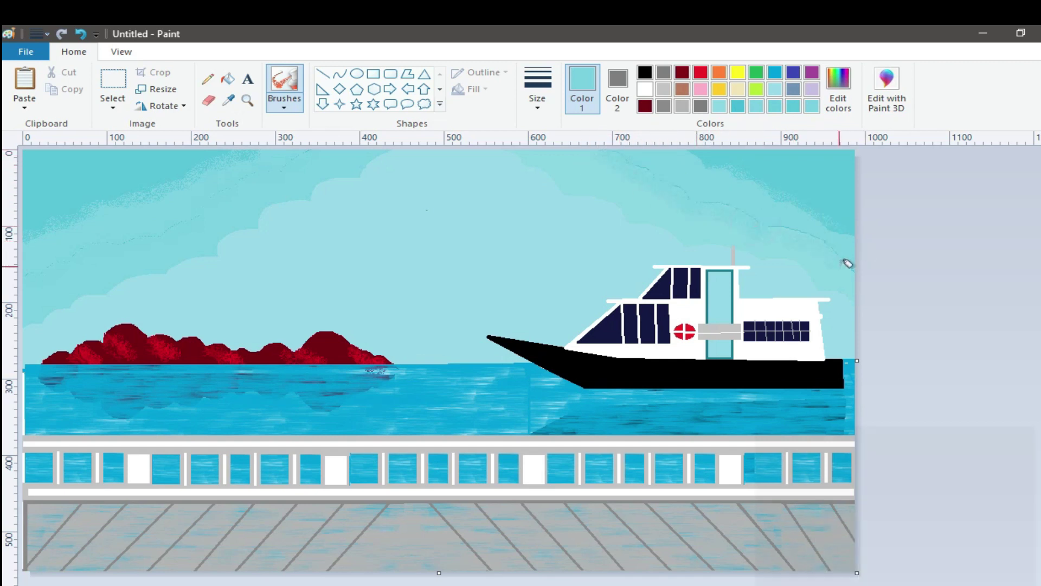
left_click(207, 79)
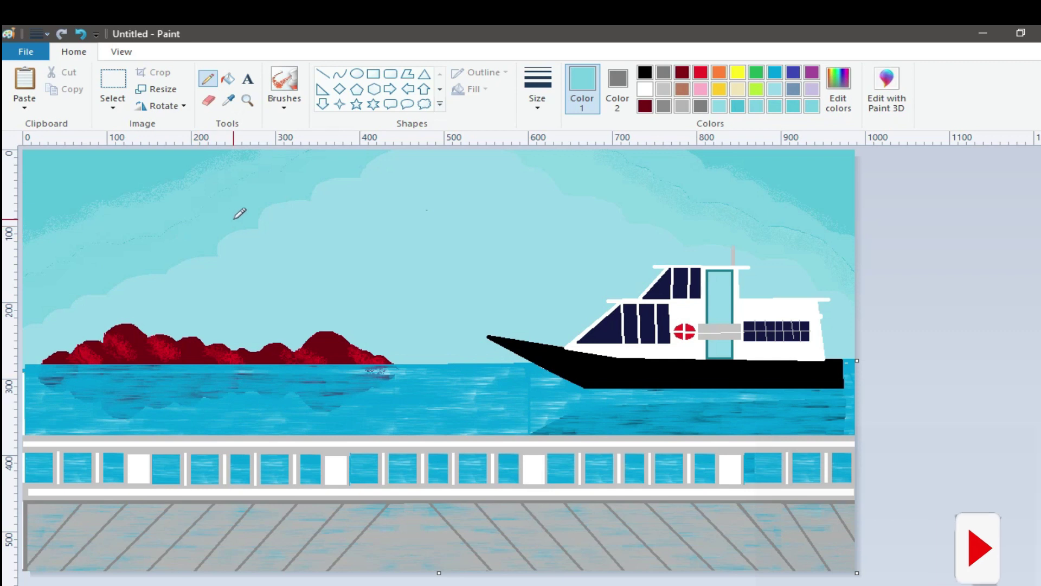
left_click(227, 79)
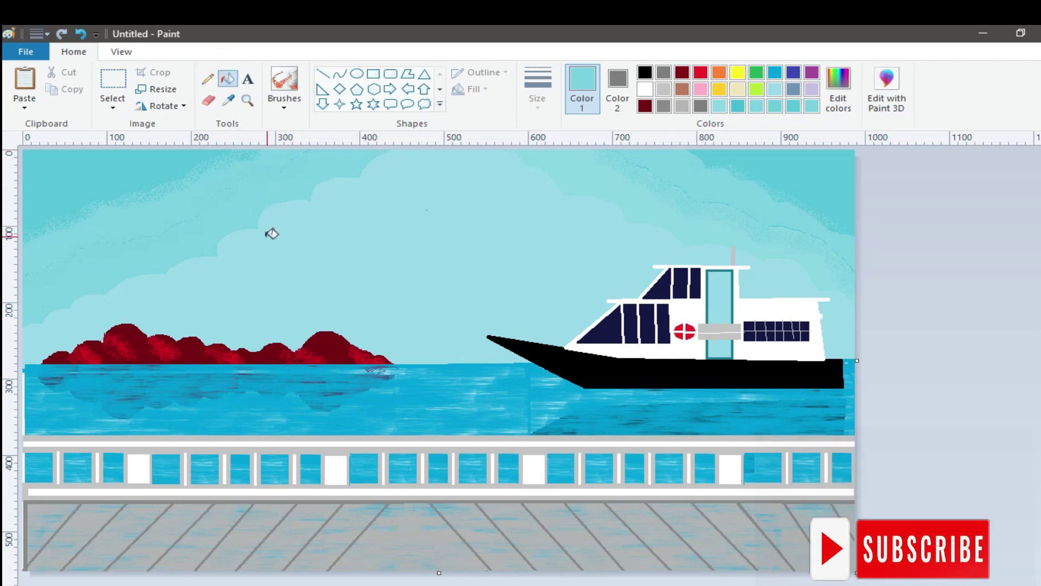
left_click(237, 226)
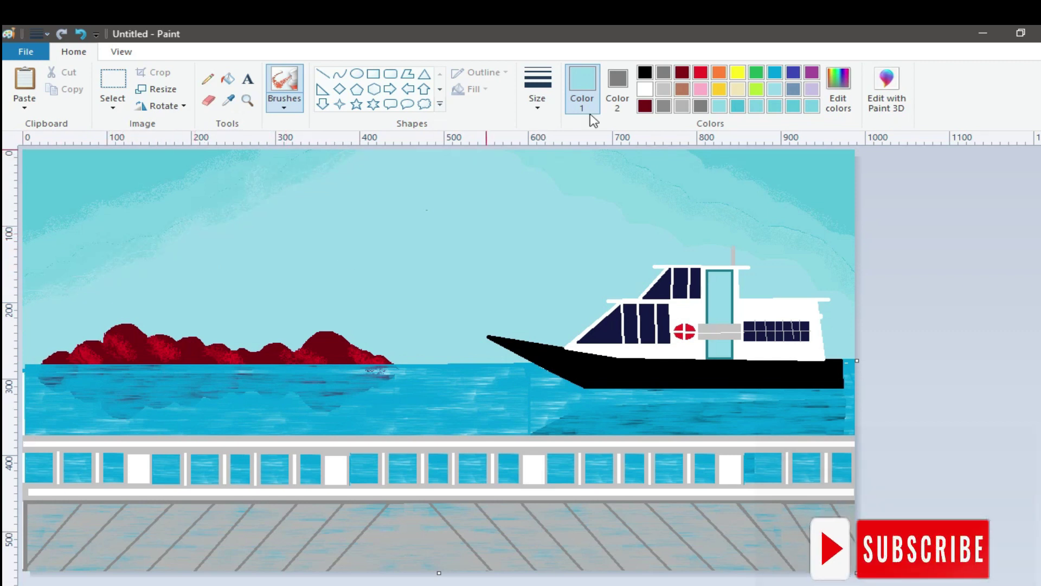
left_click(424, 105)
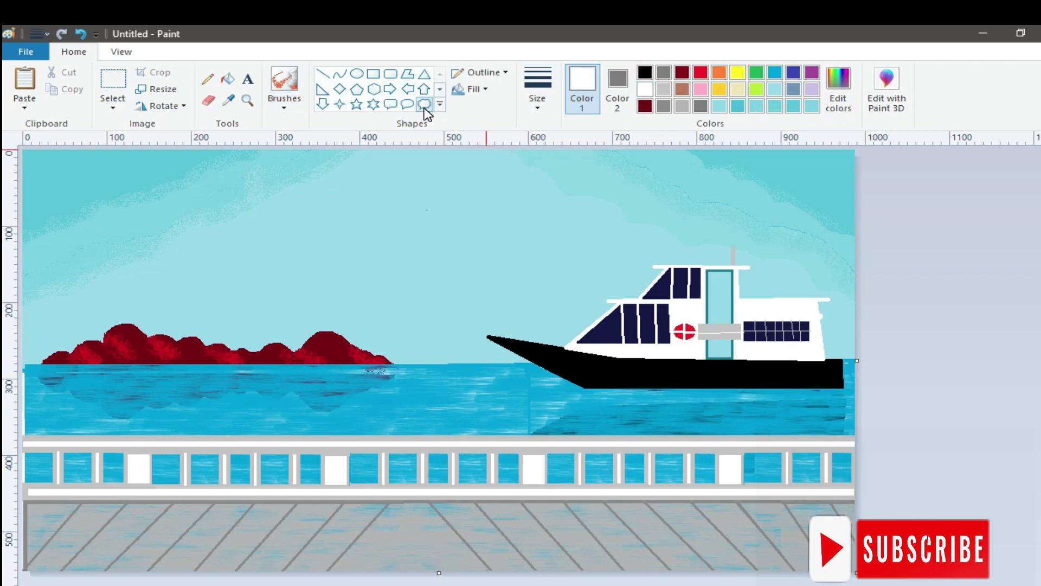
- Draw a solid white cloud callout in the upper sky, made taller with a thinner right end
left_click(617, 87)
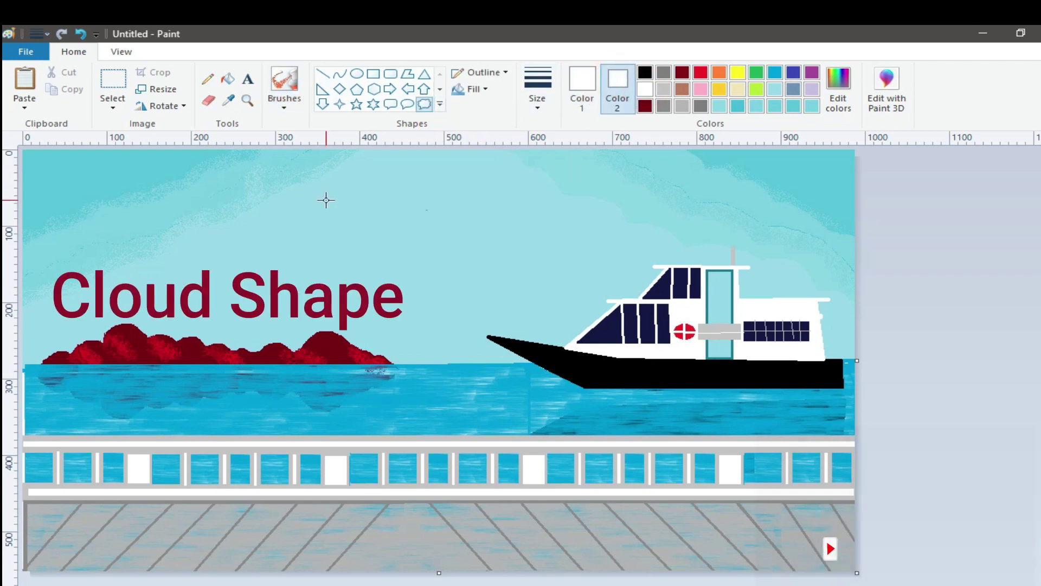
left_click_drag(340, 181, 466, 232)
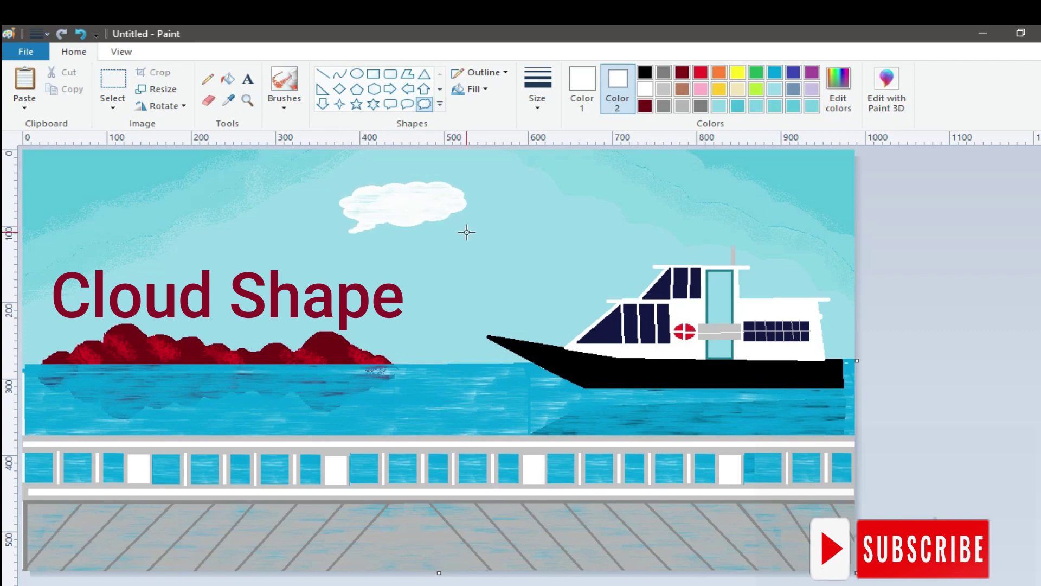
left_click(466, 89)
left_click(490, 127)
left_click_drag(415, 182, 414, 177)
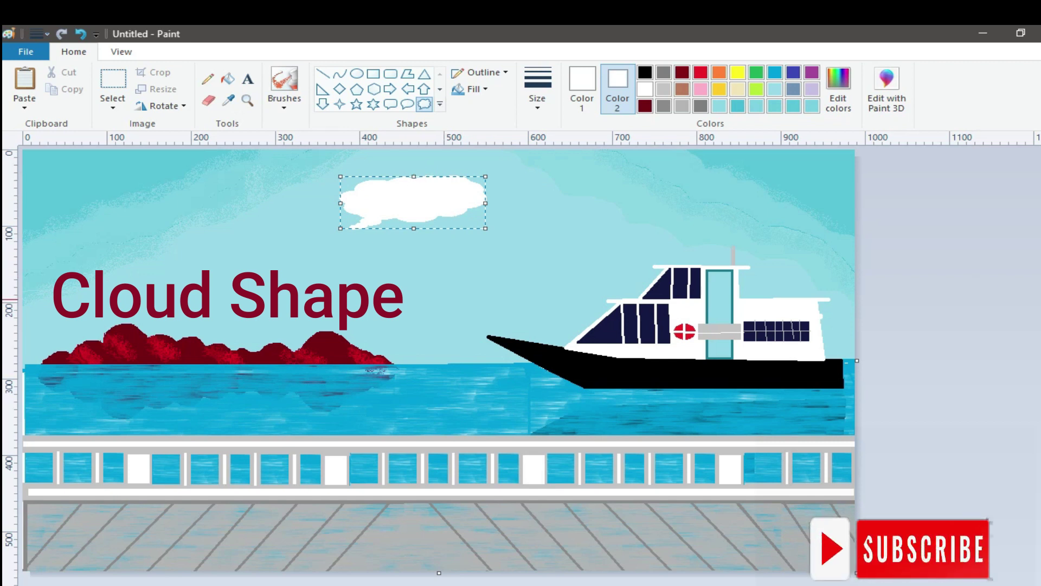
left_click_drag(530, 216, 455, 192)
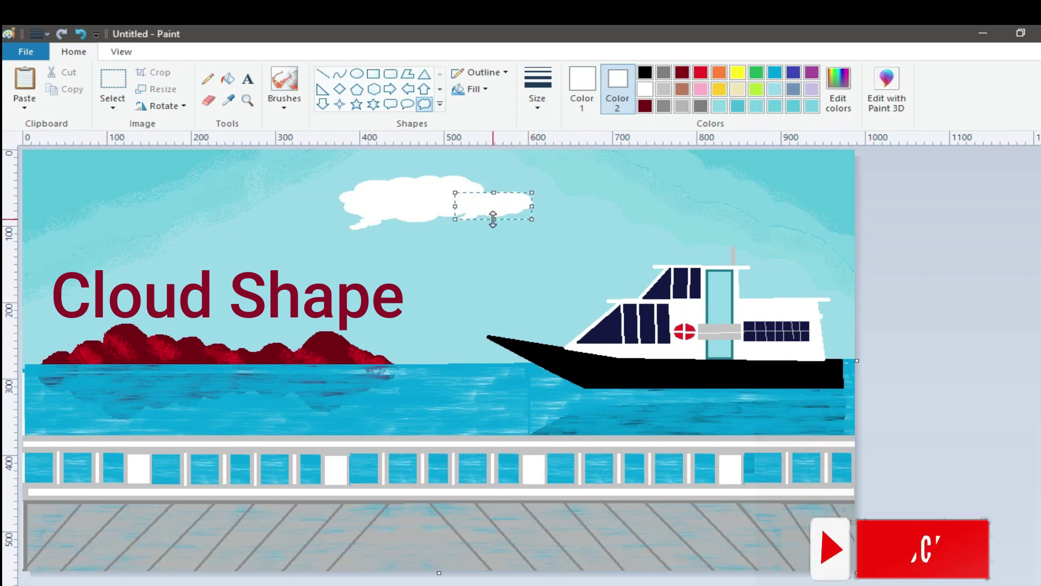
left_click(948, 321)
- Add a small cloud at the right tail and another cloud extending the bank leftward
left_click_drag(506, 209, 538, 211)
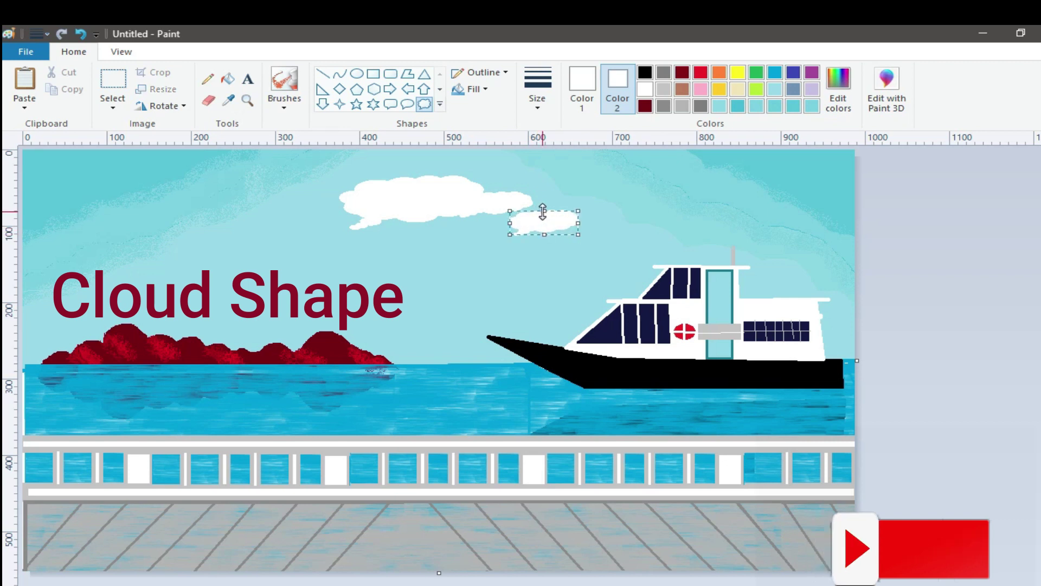
left_click_drag(507, 231, 514, 228)
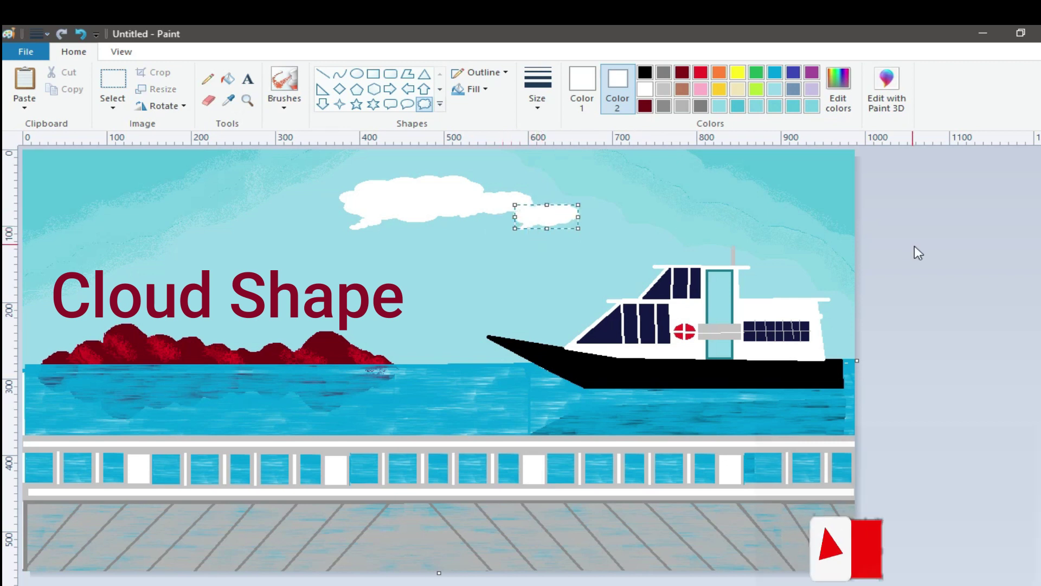
left_click(981, 258)
mouse_move(292, 209)
left_mouse_down()
mouse_move(378, 223)
mouse_move(339, 200)
mouse_move(266, 215)
left_mouse_up()
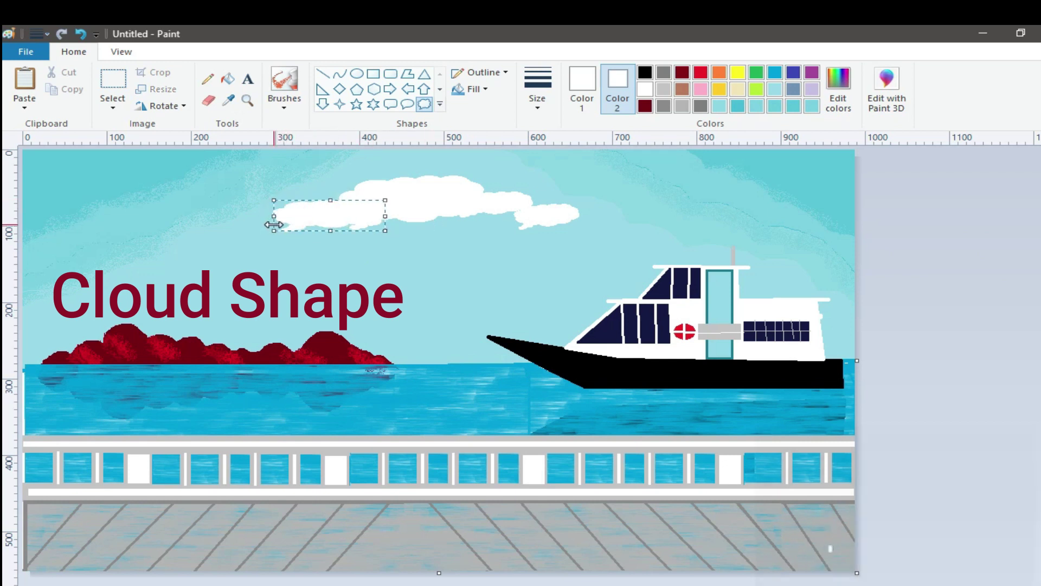
left_click(429, 206)
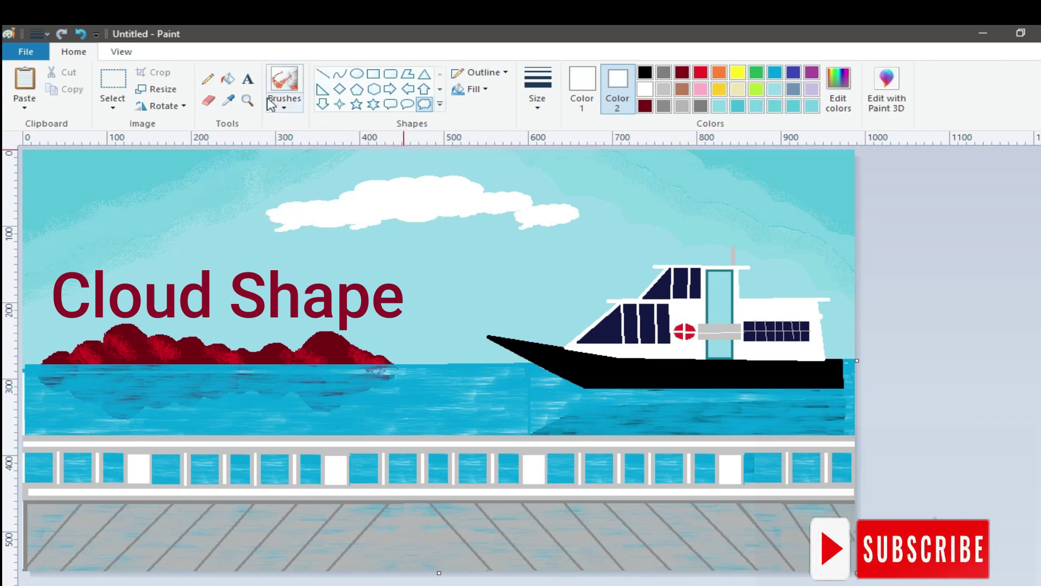
- Airbrush sampled sky blue along the cloud bank's lower-left and lower-right edges
left_click(345, 268)
left_click(284, 102)
left_click(388, 131)
mouse_move(268, 227)
left_mouse_down()
mouse_move(472, 216)
mouse_move(559, 232)
left_mouse_up()
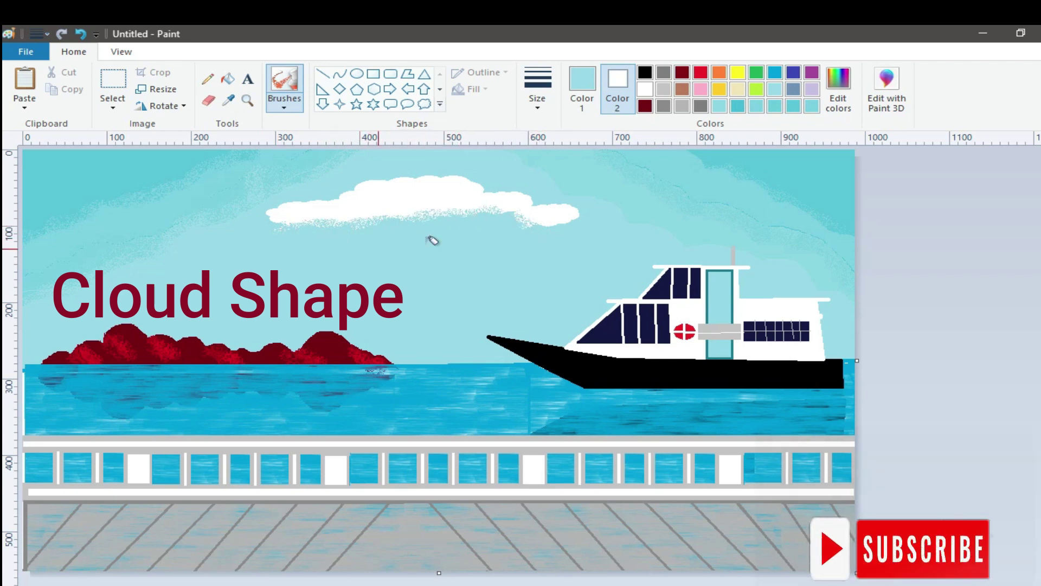
mouse_move(516, 225)
left_mouse_down()
mouse_move(585, 221)
mouse_move(521, 214)
left_mouse_up()
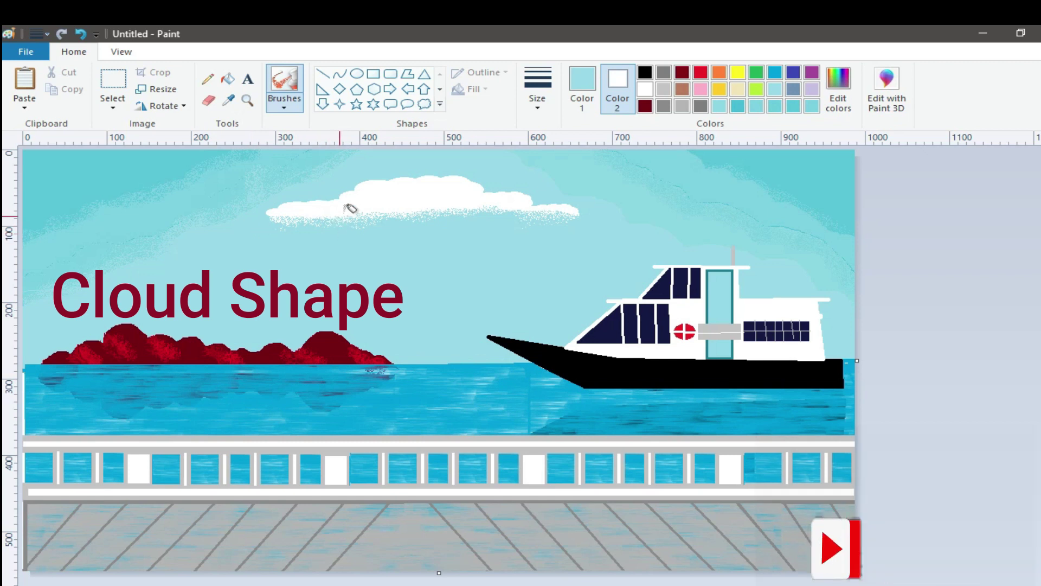
- Spray a very light cyan and white texture over the cloud bank
left_click(838, 84)
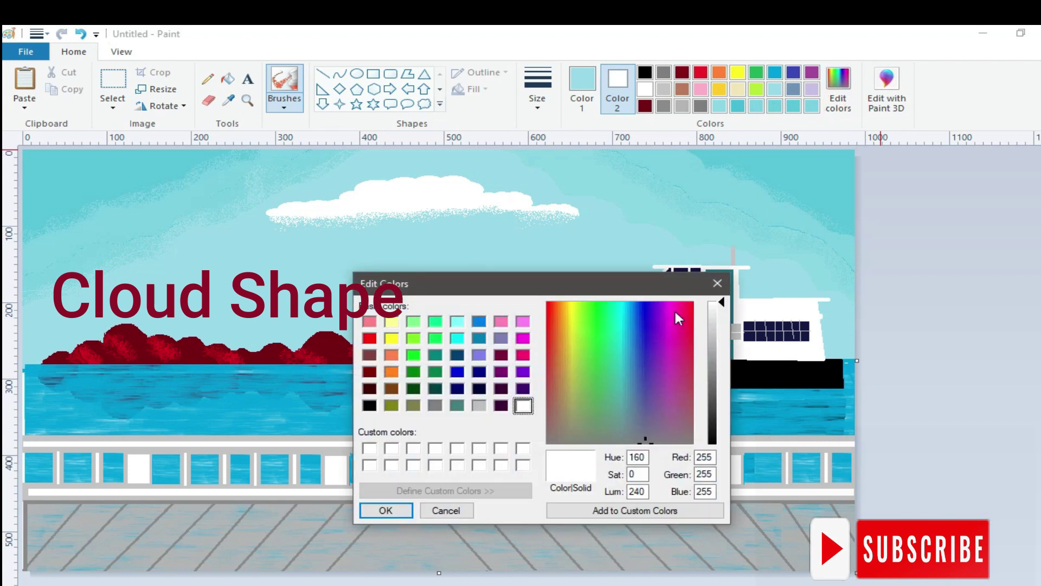
left_click(385, 510)
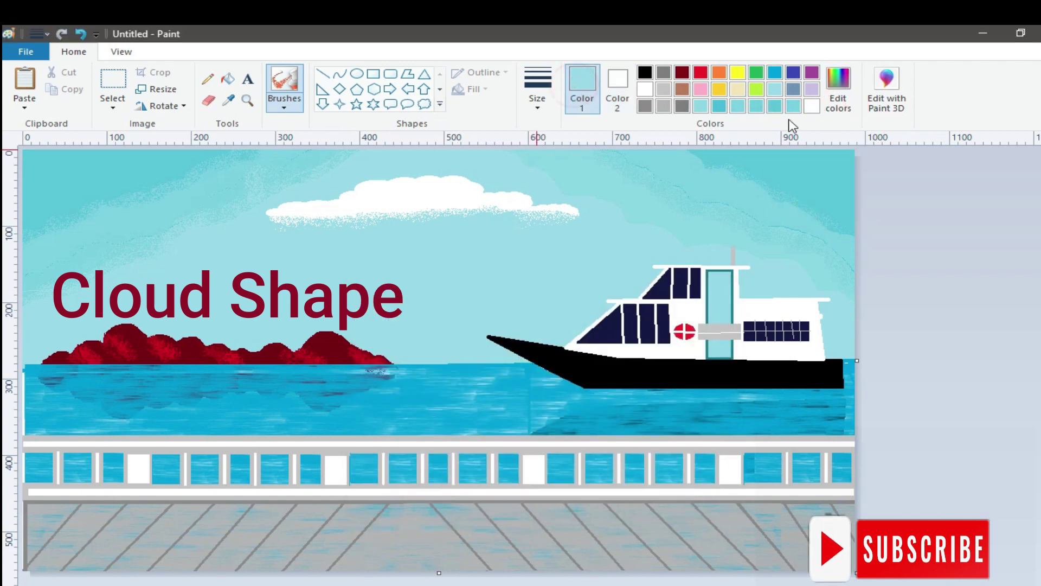
left_click(838, 87)
left_click_drag(719, 350, 720, 320)
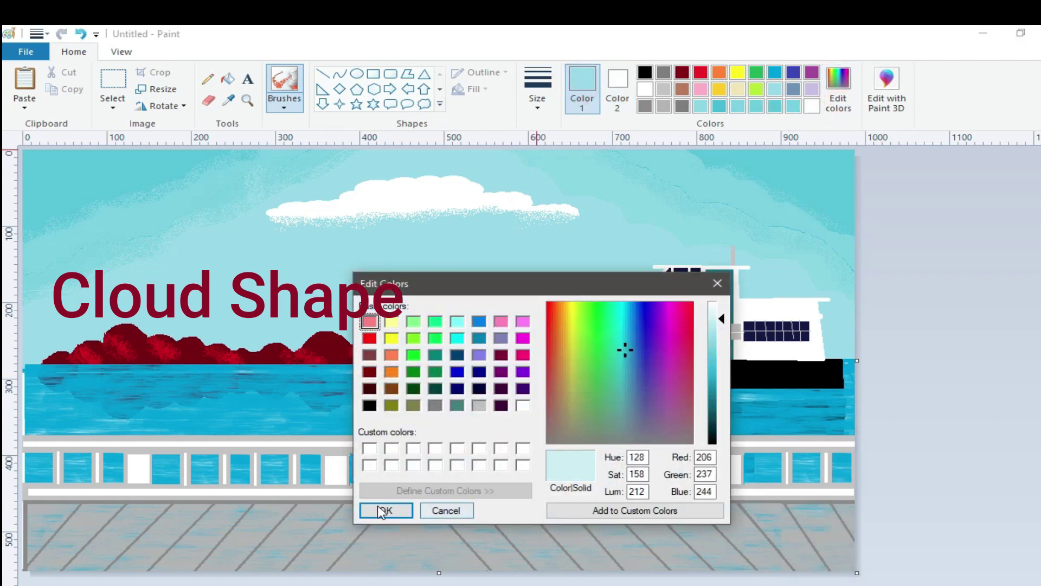
left_click(384, 510)
mouse_move(317, 212)
left_mouse_down()
mouse_move(483, 200)
mouse_move(430, 190)
mouse_move(285, 218)
left_mouse_up()
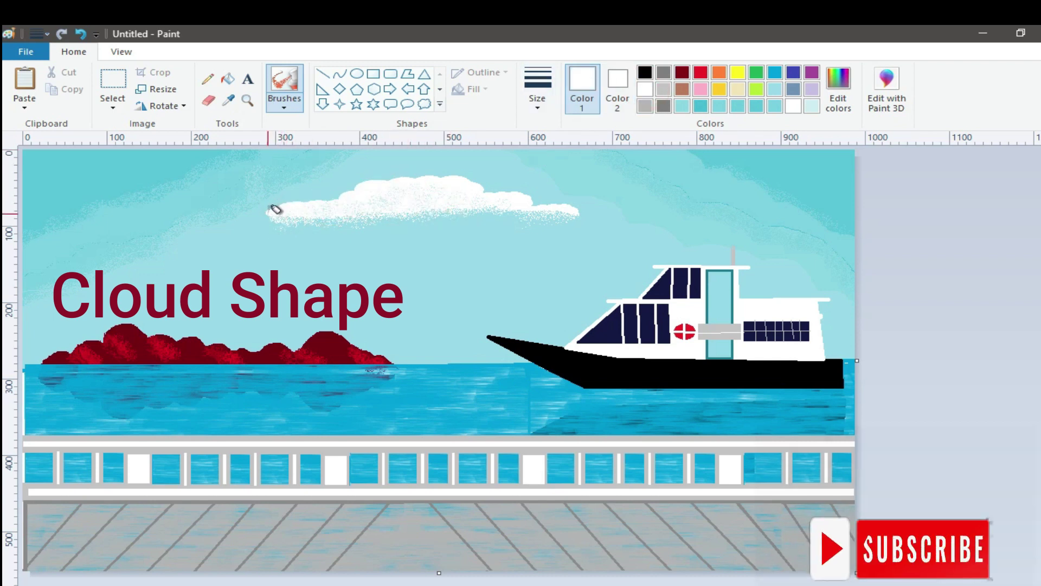
mouse_move(303, 204)
left_mouse_down()
mouse_move(430, 179)
mouse_move(534, 199)
mouse_move(514, 196)
mouse_move(551, 211)
mouse_move(567, 204)
left_mouse_up()
- Trim the cloud's lower edge, right tail and top edge with sampled light sky blue
left_click(228, 100)
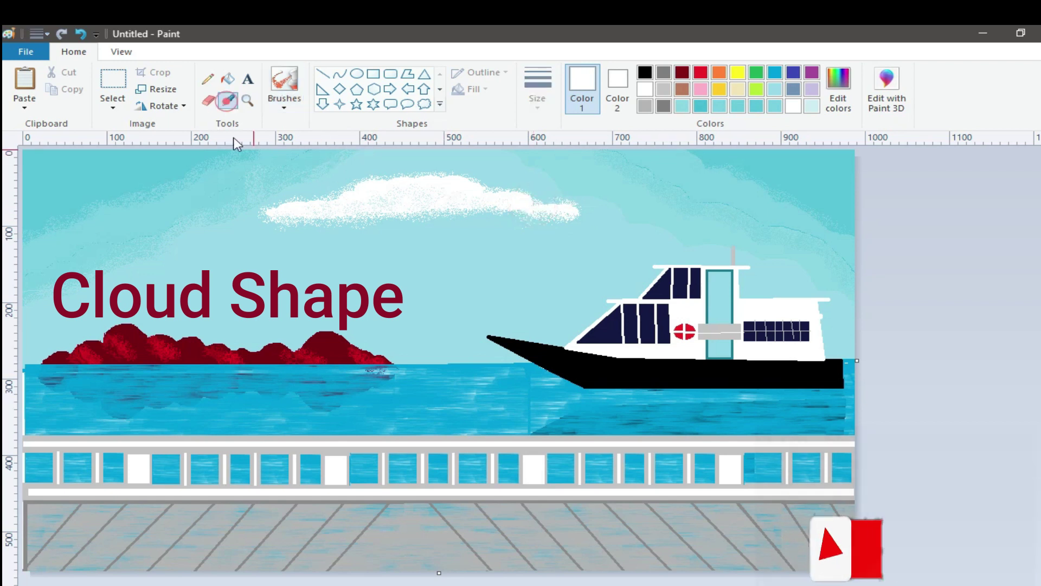
left_click(338, 270)
left_click_drag(320, 216, 333, 216)
mouse_move(558, 216)
left_mouse_down()
mouse_move(572, 215)
mouse_move(553, 215)
left_mouse_up()
mouse_move(304, 193)
left_mouse_down()
mouse_move(384, 170)
mouse_move(478, 170)
left_mouse_up()
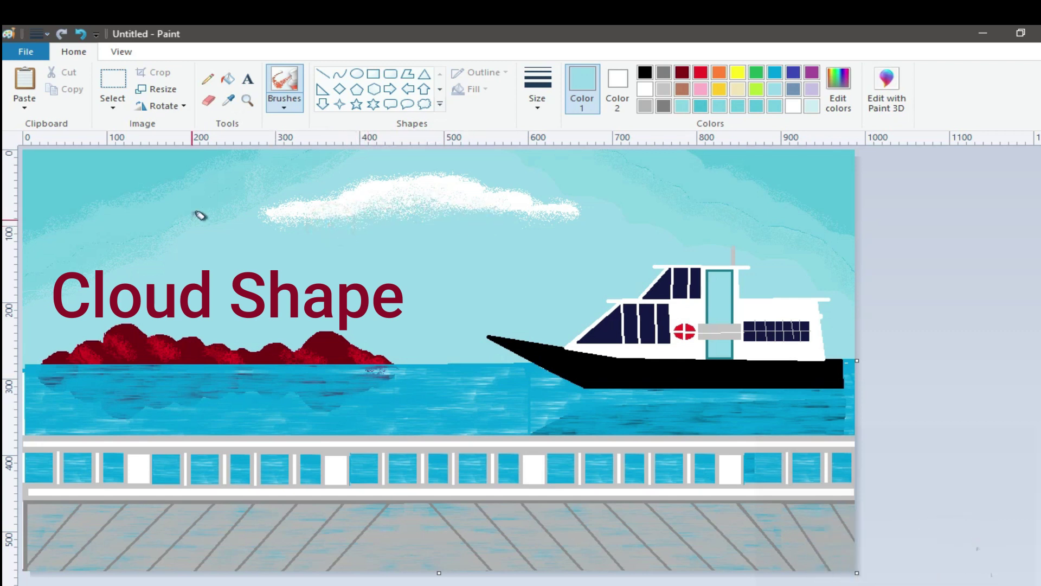
- Draw a flat, outline-free white cloud in the upper-right sky, plus another over the small right cloud
left_click(425, 104)
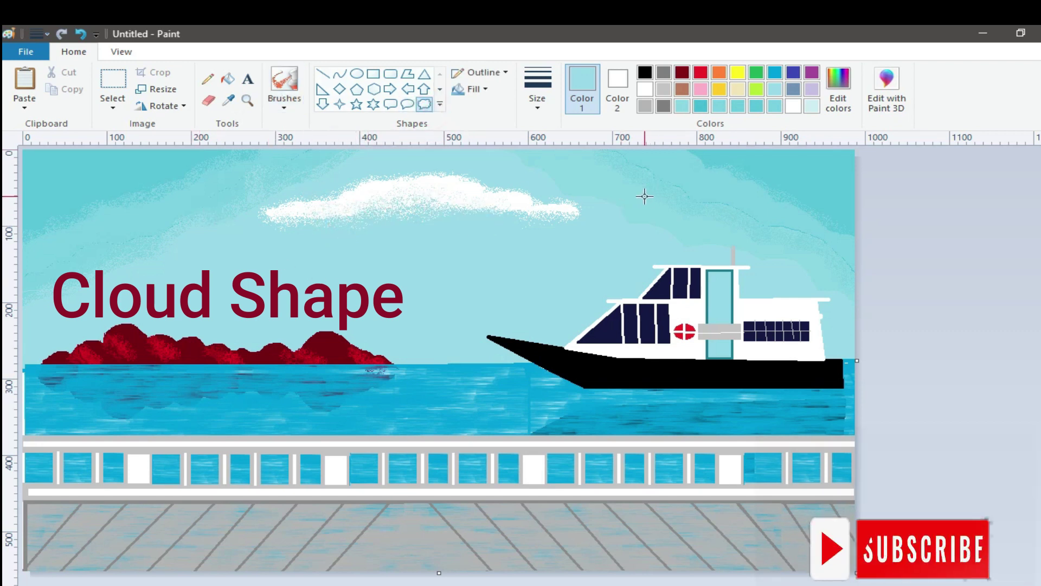
left_click_drag(645, 193, 734, 216)
left_click_drag(822, 253, 819, 255)
mouse_move(728, 190)
left_mouse_down()
mouse_move(727, 181)
mouse_move(780, 208)
left_mouse_up()
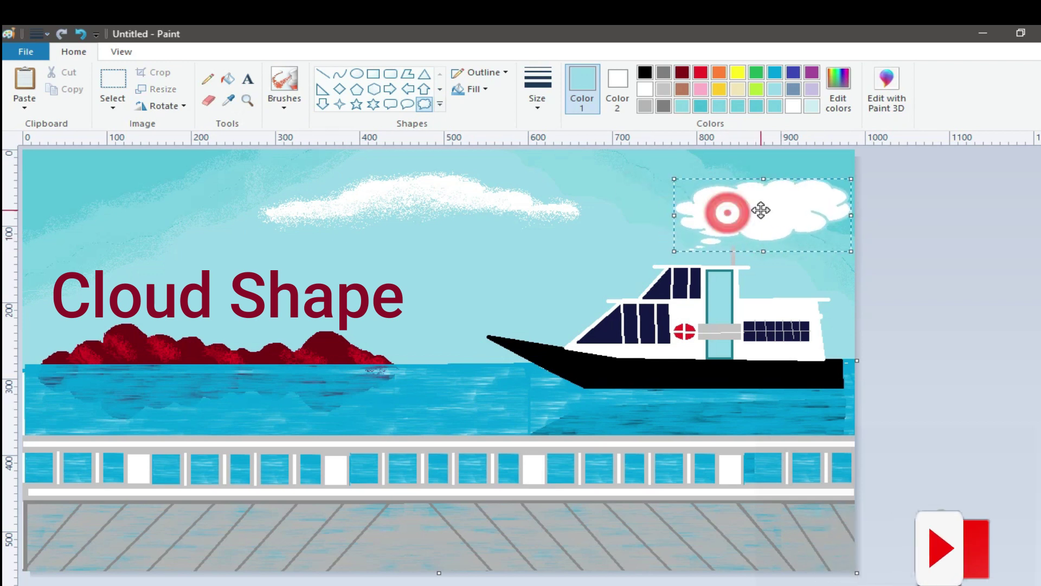
left_click(503, 74)
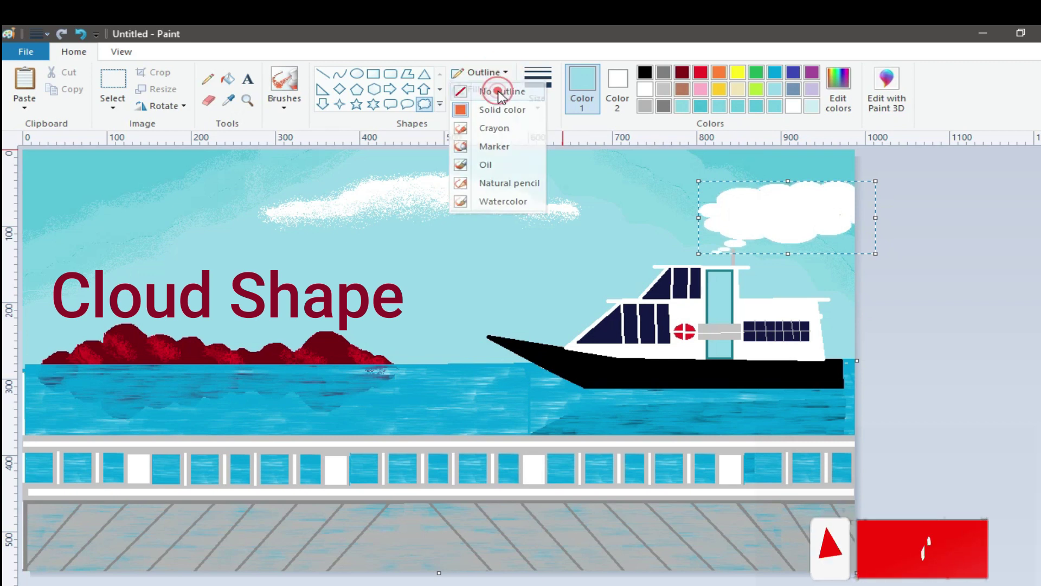
left_click(494, 89)
mouse_move(788, 254)
left_mouse_down()
mouse_move(780, 221)
mouse_move(756, 198)
left_mouse_up()
left_click(1004, 293)
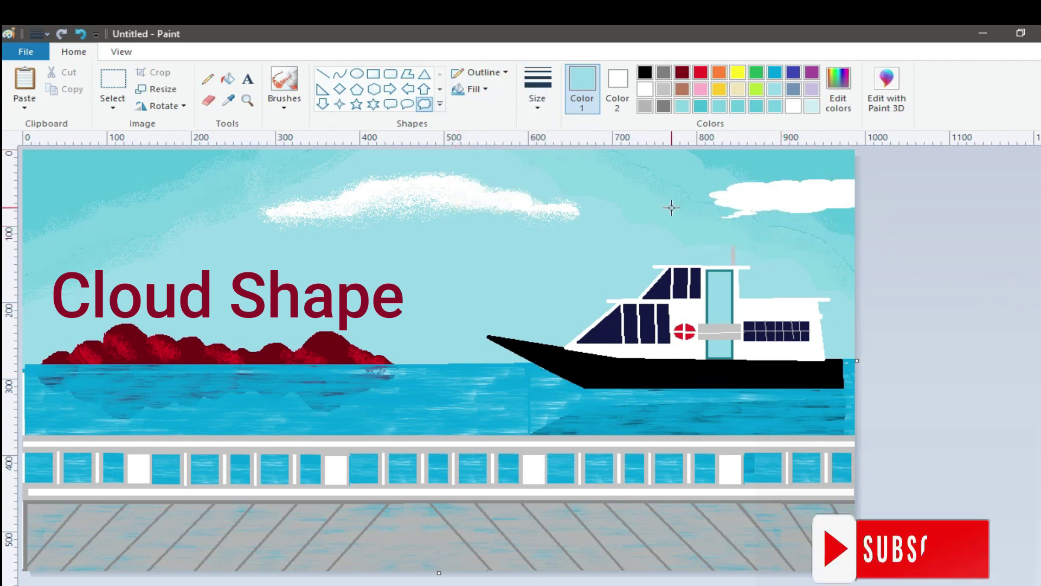
left_click_drag(800, 226, 671, 202)
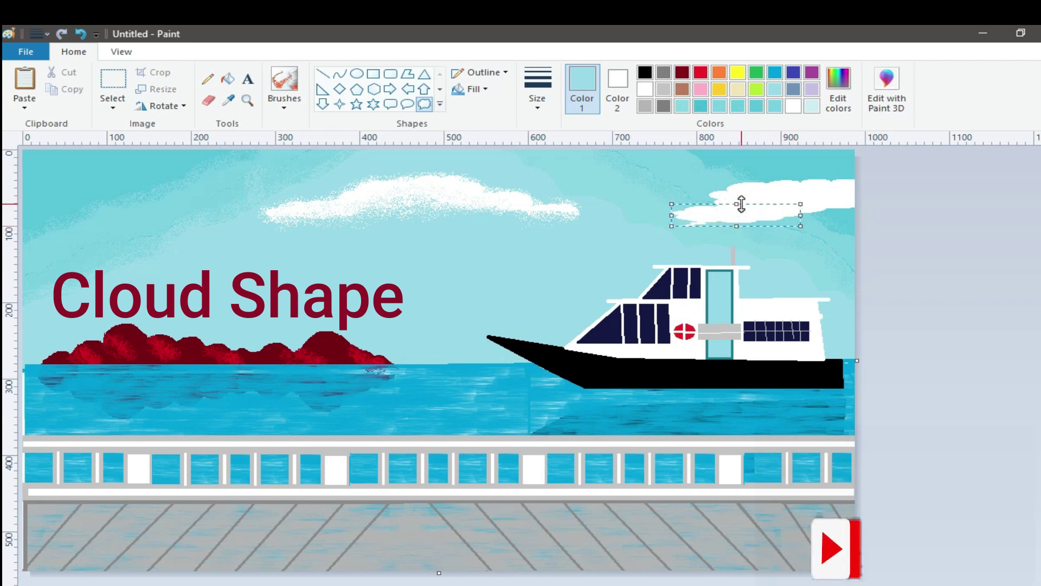
left_click(1007, 274)
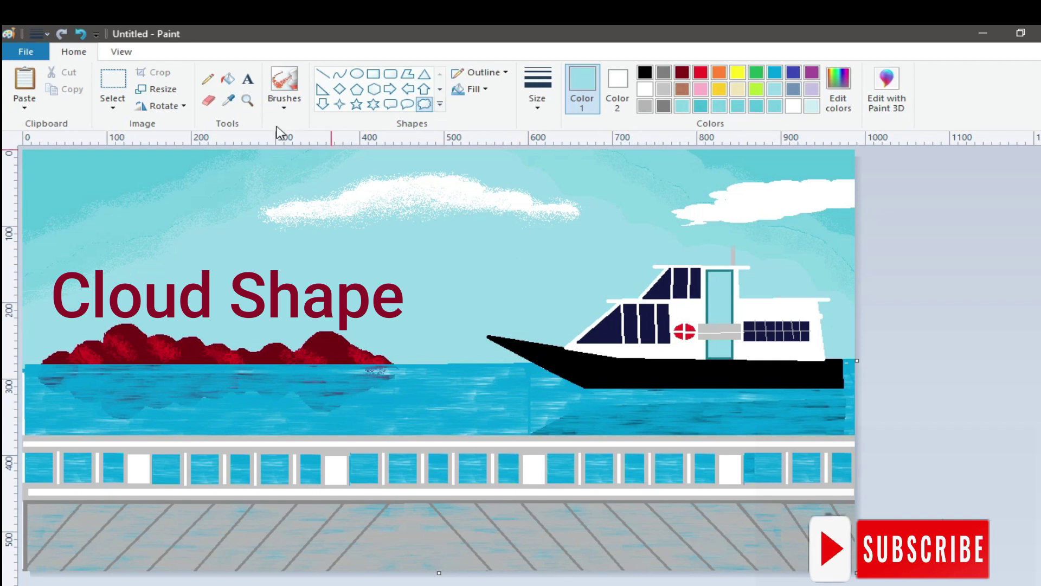
- Airbrush white texture along the right cloud and soften its upper edge
left_click(285, 100)
left_click(390, 136)
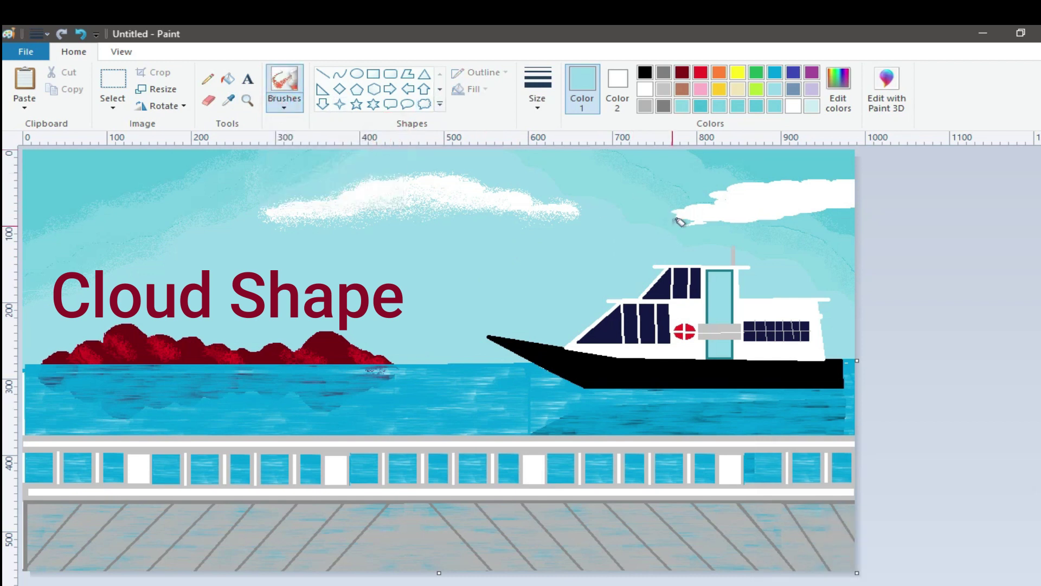
mouse_move(698, 219)
left_mouse_down()
mouse_move(766, 209)
mouse_move(860, 221)
mouse_move(802, 204)
mouse_move(803, 218)
left_mouse_up()
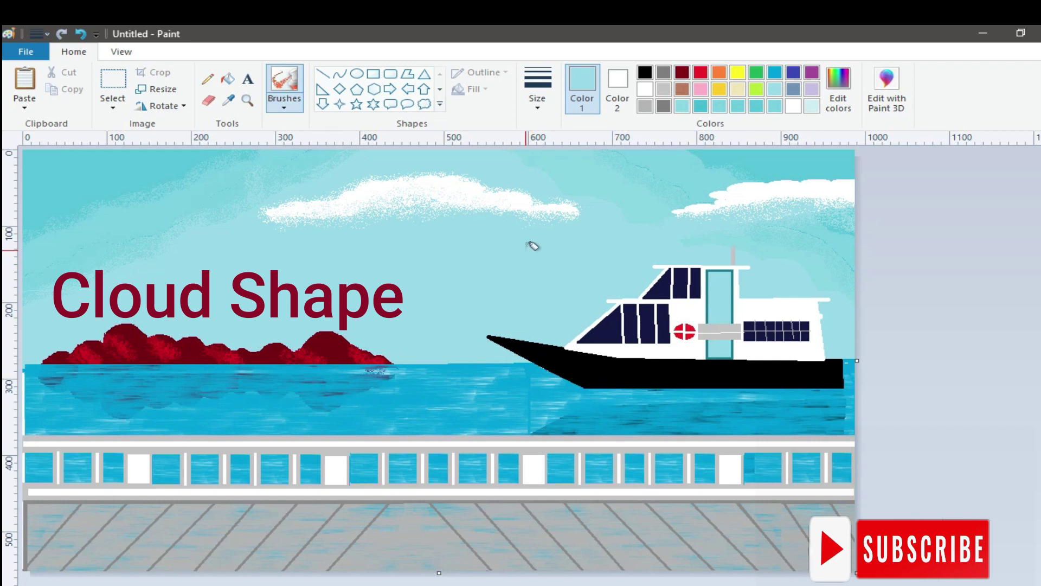
left_click(694, 217)
left_click(827, 205)
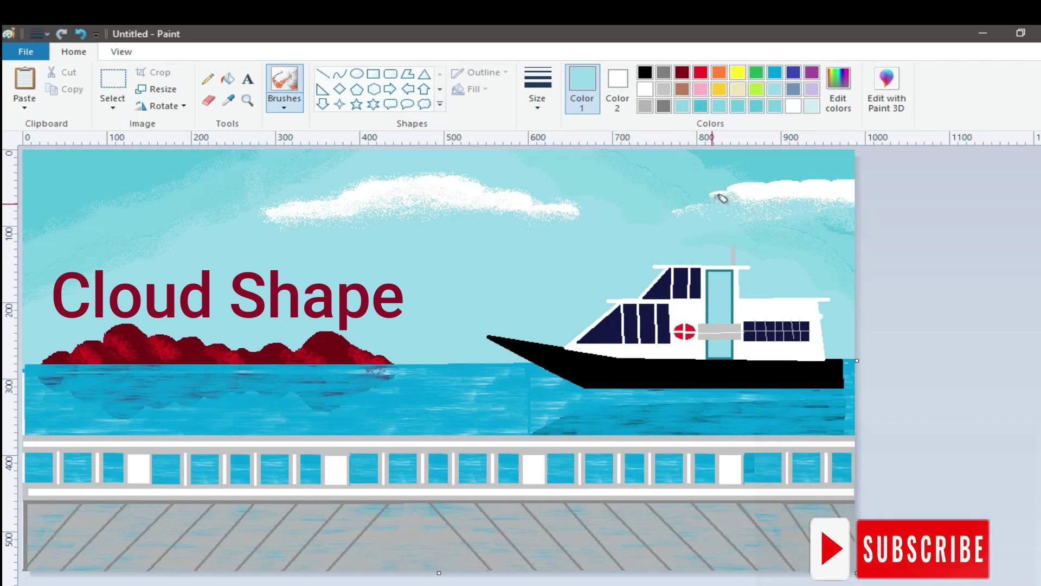
left_click_drag(689, 210, 839, 200)
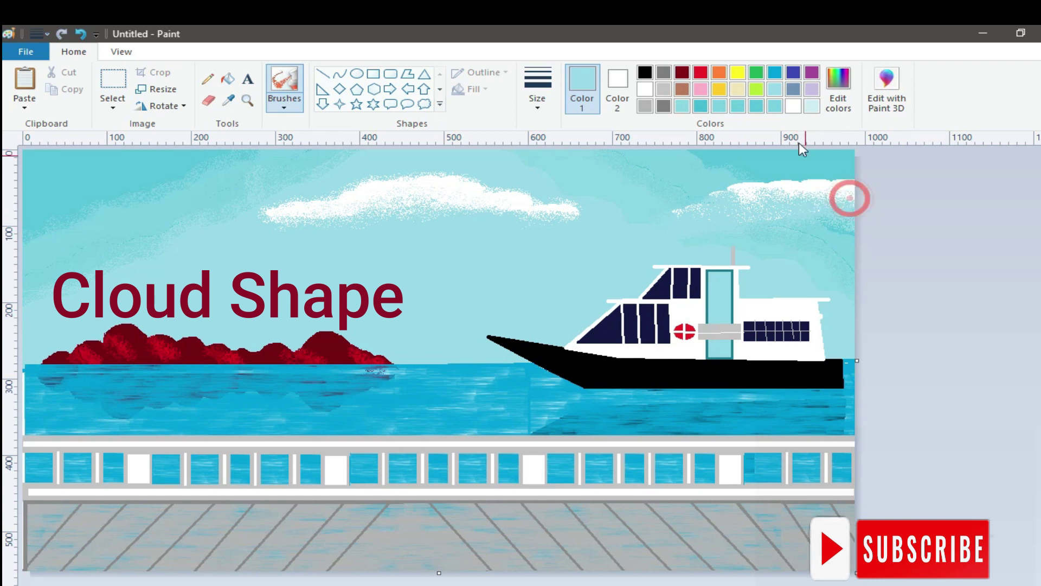
- Spray pale blue-white along the cloud's left edge, then sample the sky's light blue
left_click(838, 90)
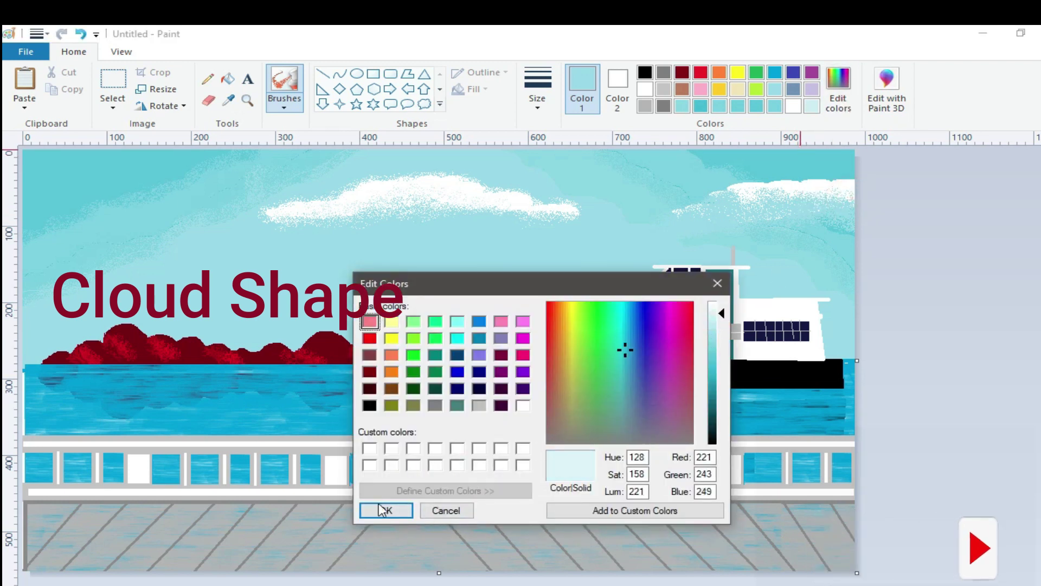
left_click(386, 510)
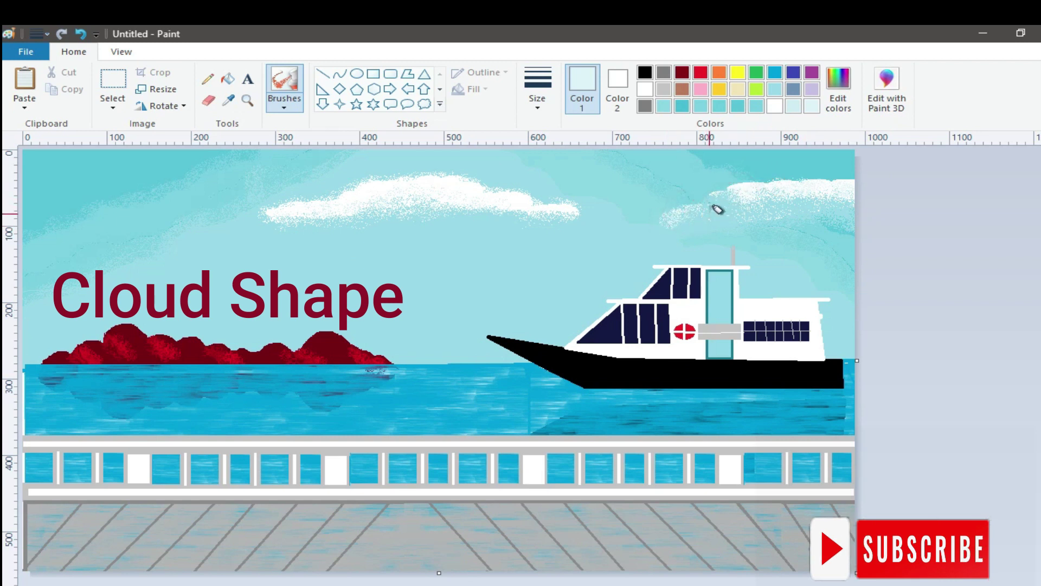
mouse_move(677, 215)
left_mouse_down()
mouse_move(710, 220)
mouse_move(760, 197)
left_mouse_up()
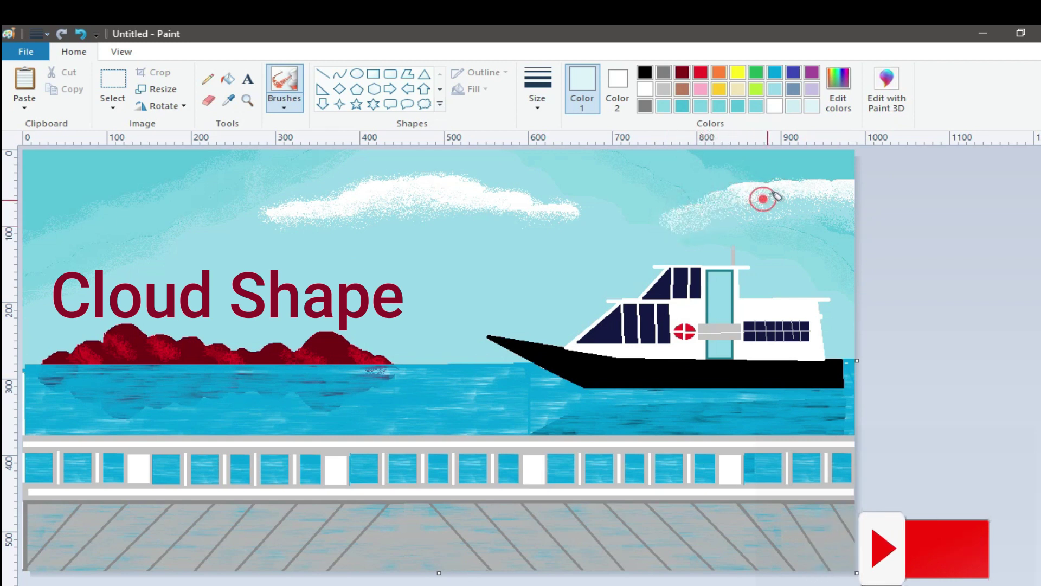
left_click(227, 99)
left_click(556, 268)
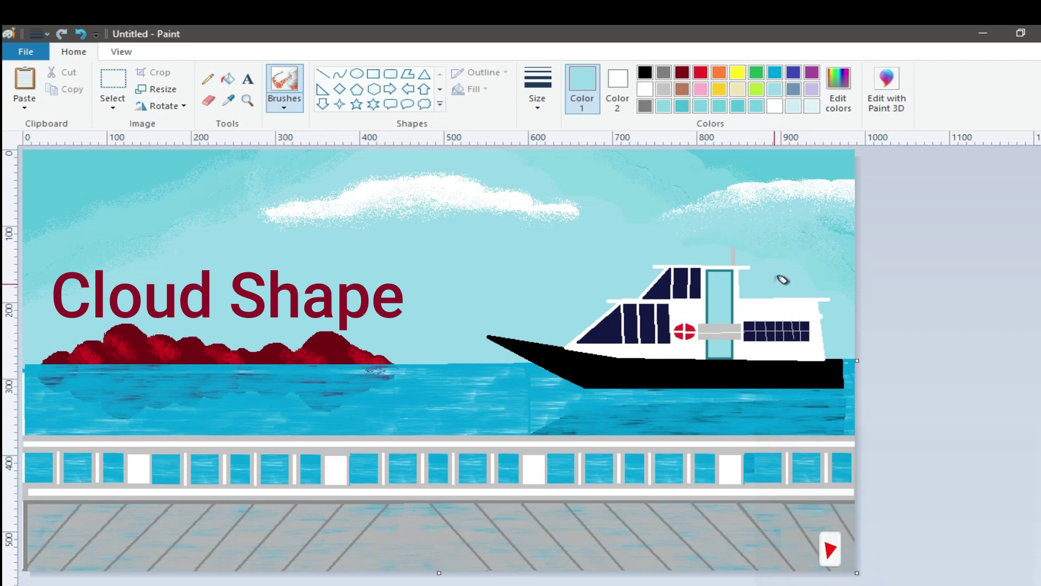
left_click(356, 89)
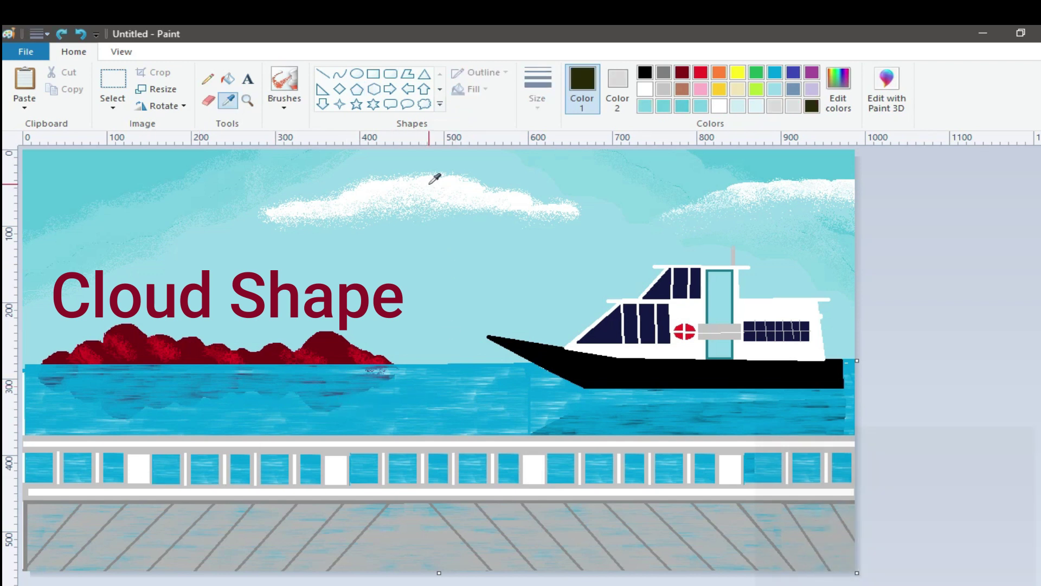
- Paint dark black tree branches at the far-left edge with a smaller brush size
left_click(430, 184)
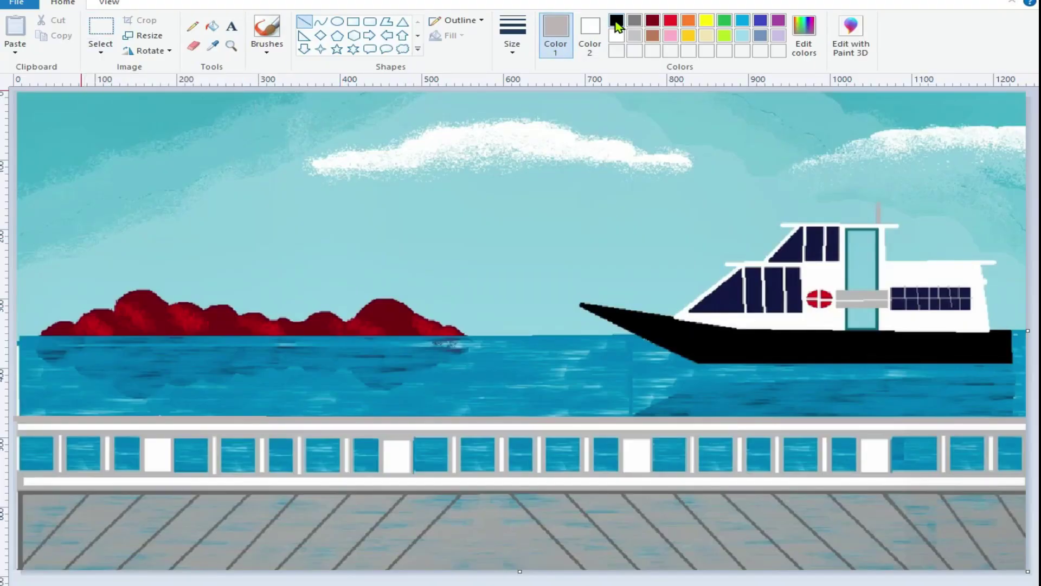
left_click(617, 20)
left_click(266, 38)
left_click(267, 128)
left_click(512, 35)
left_click(531, 102)
left_click_drag(48, 223, 49, 274)
key("ctrl+z")
left_click(513, 35)
left_click(526, 70)
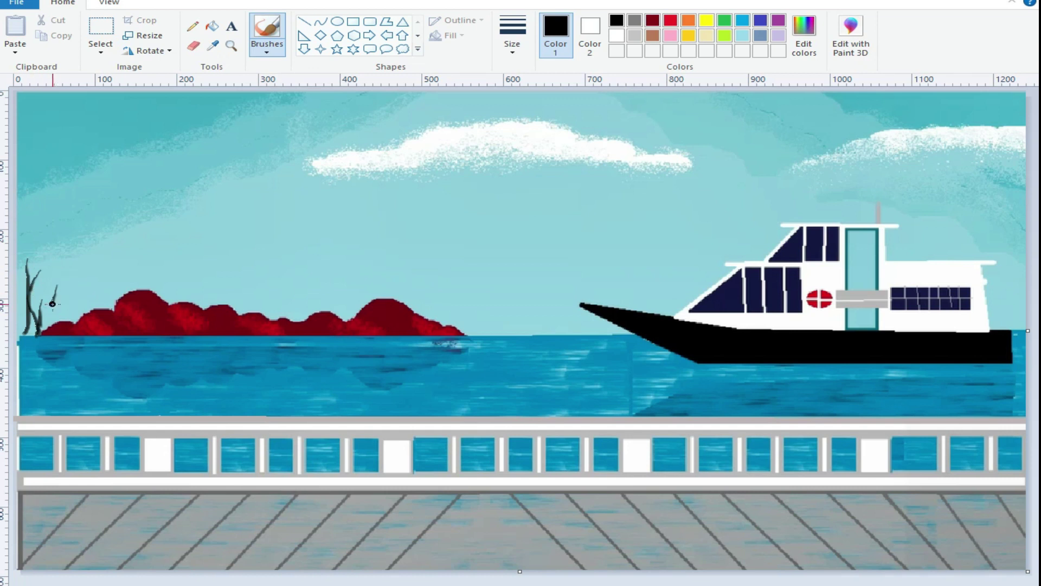
left_click_drag(31, 283, 42, 267)
- Dab maroon blossoms sampled from the hills over the branches, then add white highlights
left_click(214, 46)
left_click(142, 307)
left_click(267, 52)
left_click(300, 101)
left_click(512, 43)
left_click(548, 108)
left_click(36, 303)
left_click(62, 300)
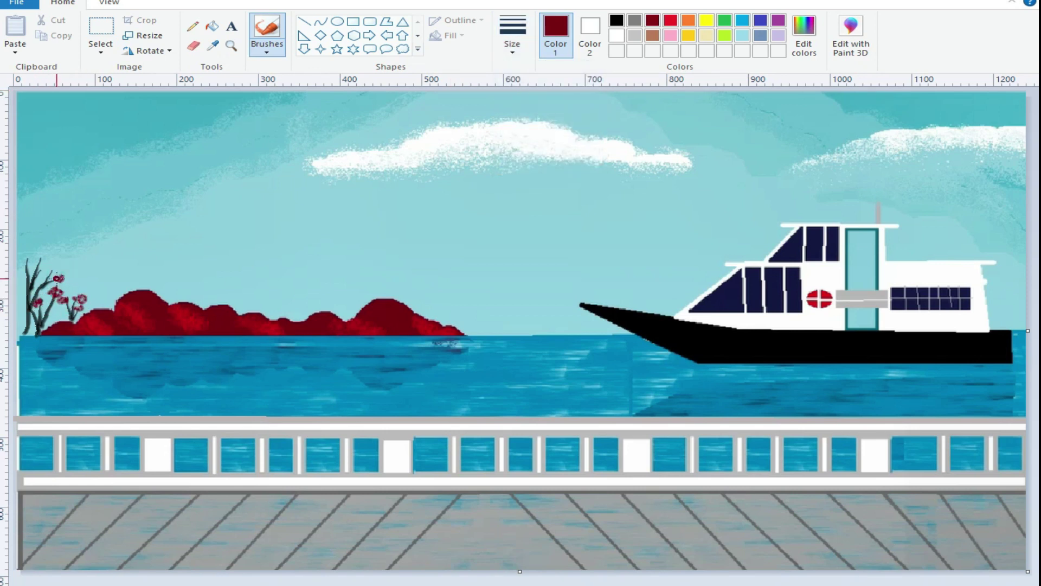
left_click(54, 268)
left_click(39, 258)
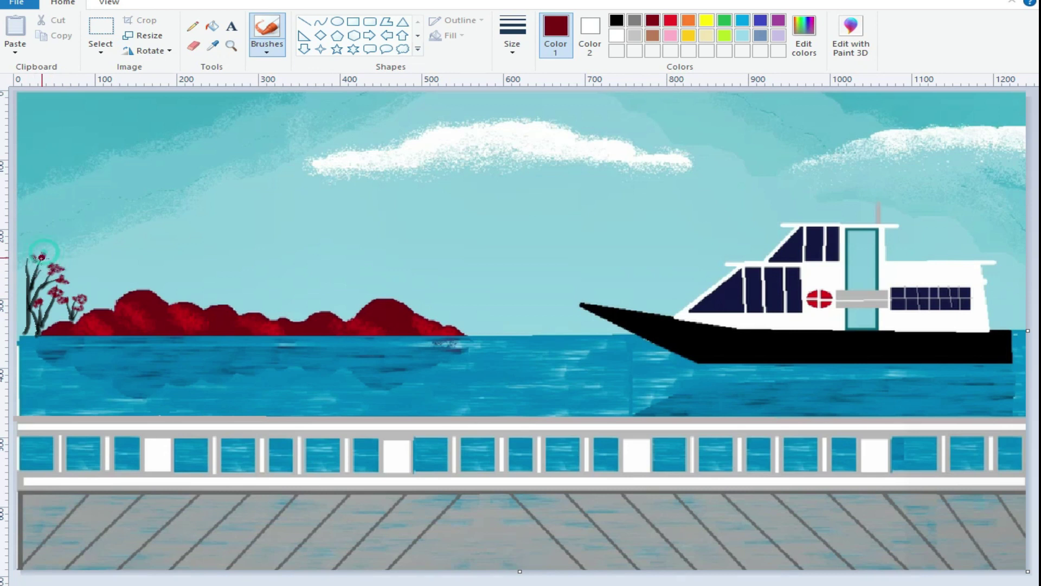
left_click(41, 260)
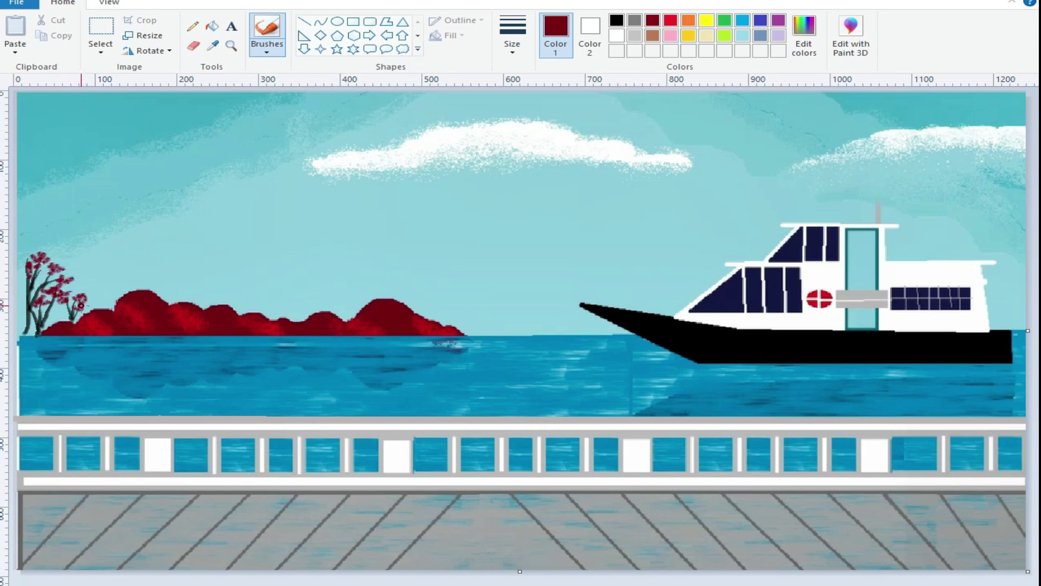
left_click(617, 35)
mouse_move(47, 267)
left_mouse_down()
mouse_move(46, 278)
mouse_move(84, 302)
left_mouse_up()
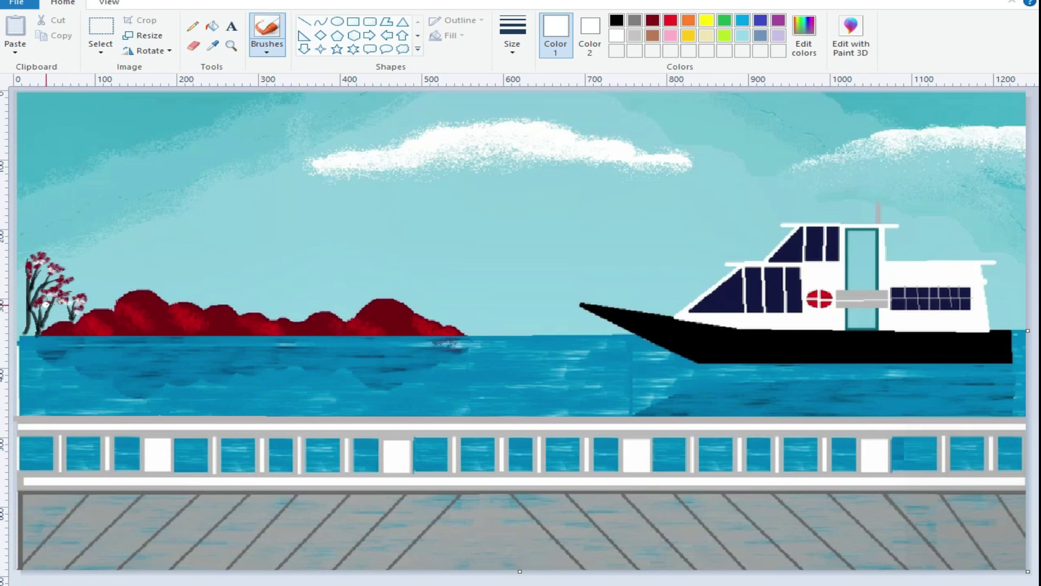
- Highlight the lower blossoms in white, then paint a black bird wing with the calligraphy brush
left_click(65, 283)
left_click(267, 48)
left_click(300, 72)
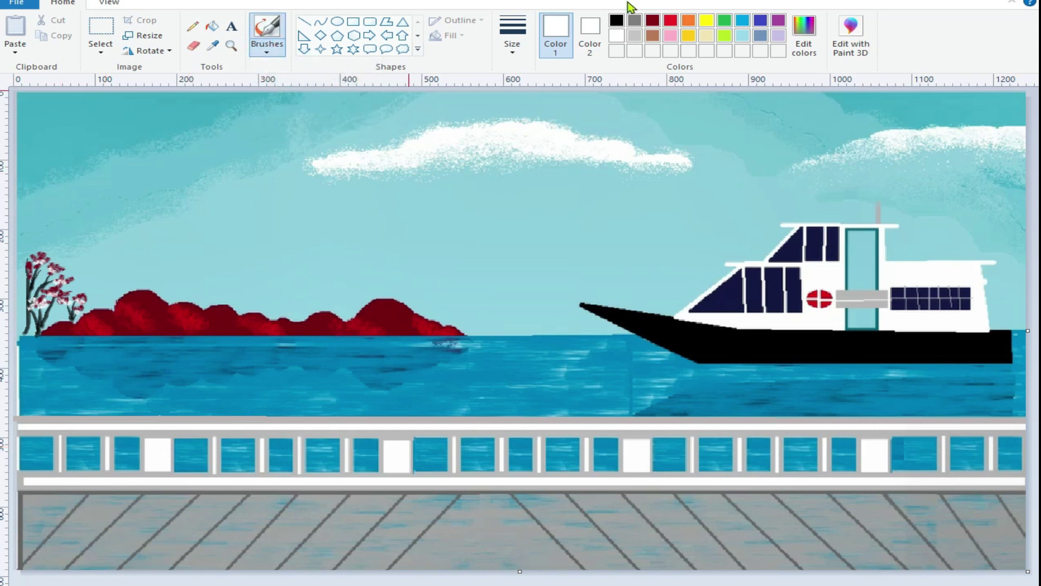
left_click(616, 20)
left_click_drag(106, 218, 95, 212)
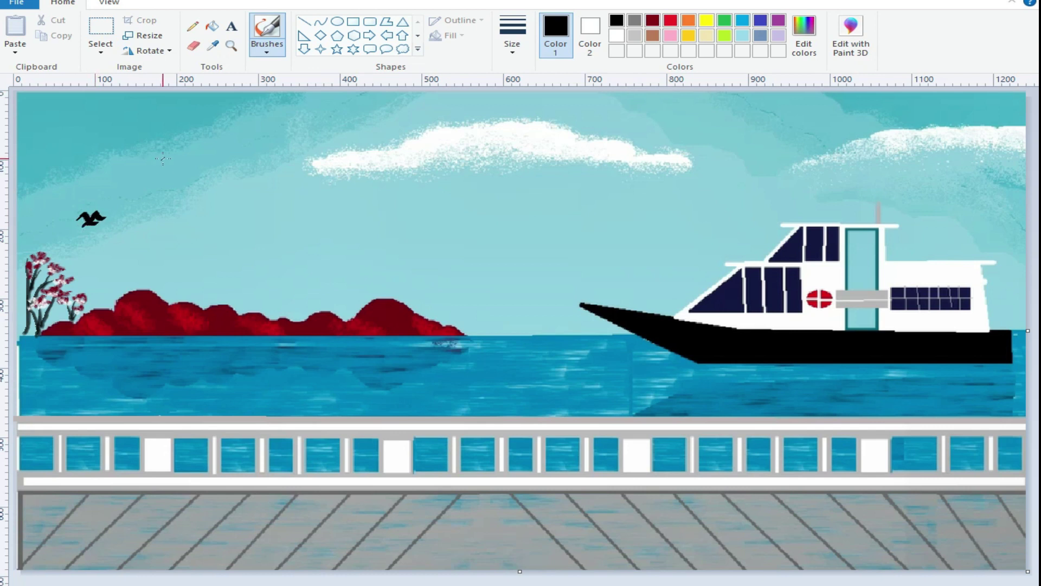
- Try a solid white ellipse in the sky, then delete it
left_click(337, 22)
left_click(616, 36)
mouse_move(266, 101)
left_mouse_down()
mouse_move(331, 157)
mouse_move(522, 132)
mouse_move(493, 136)
mouse_move(722, 128)
mouse_move(477, 206)
left_mouse_up()
left_click(454, 35)
left_click(456, 70)
key("Delete")
- Paint the remaining black birds on the left, above the boat and at the right edge
left_click(552, 24)
left_click(618, 20)
left_click(267, 27)
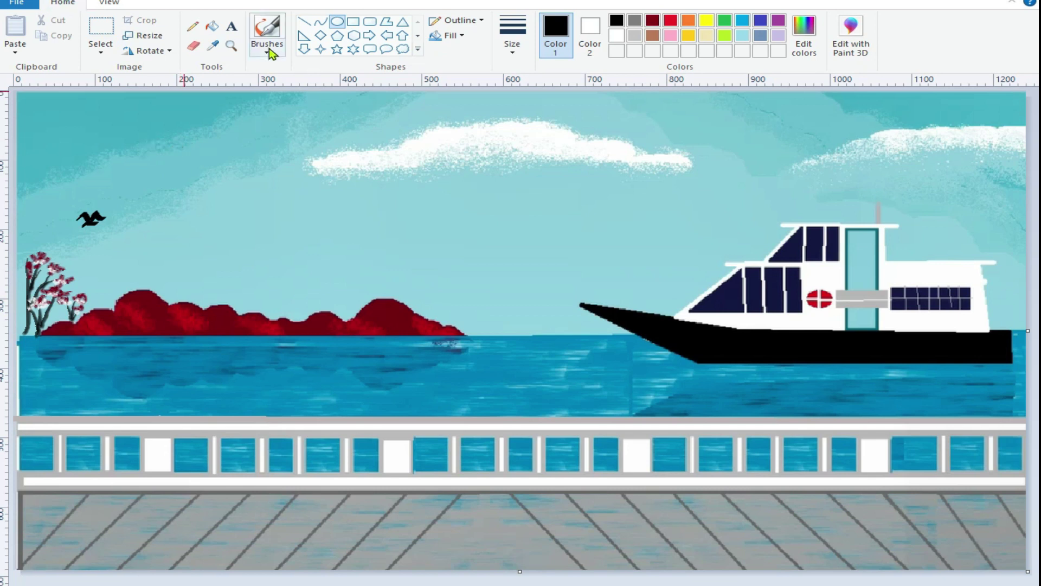
left_click_drag(185, 178, 174, 185)
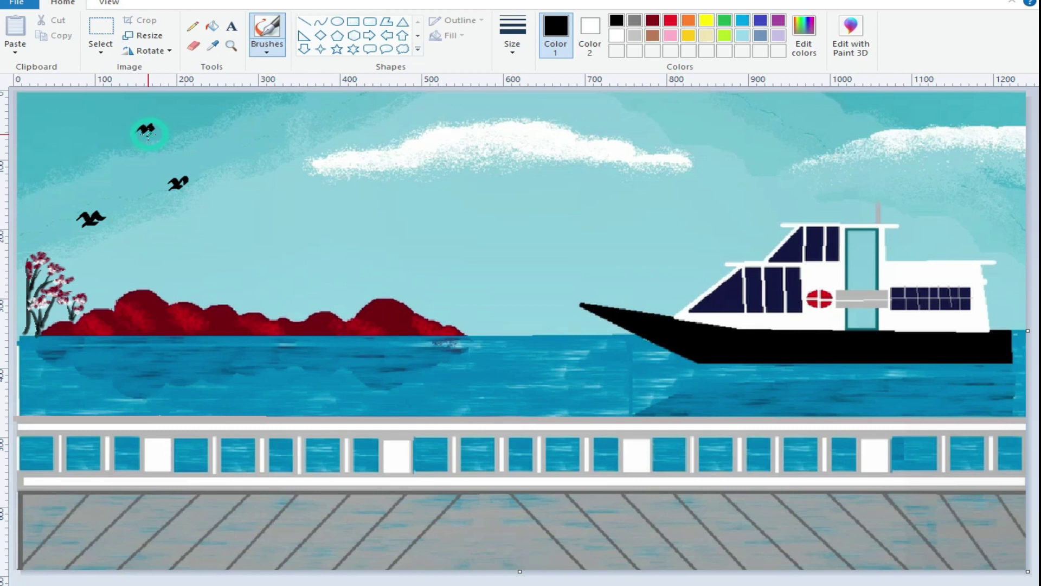
mouse_move(729, 204)
left_mouse_down()
mouse_move(742, 201)
mouse_move(734, 205)
left_mouse_up()
mouse_move(910, 192)
left_mouse_down()
mouse_move(896, 193)
mouse_move(913, 196)
left_mouse_up()
left_click_drag(983, 229, 990, 234)
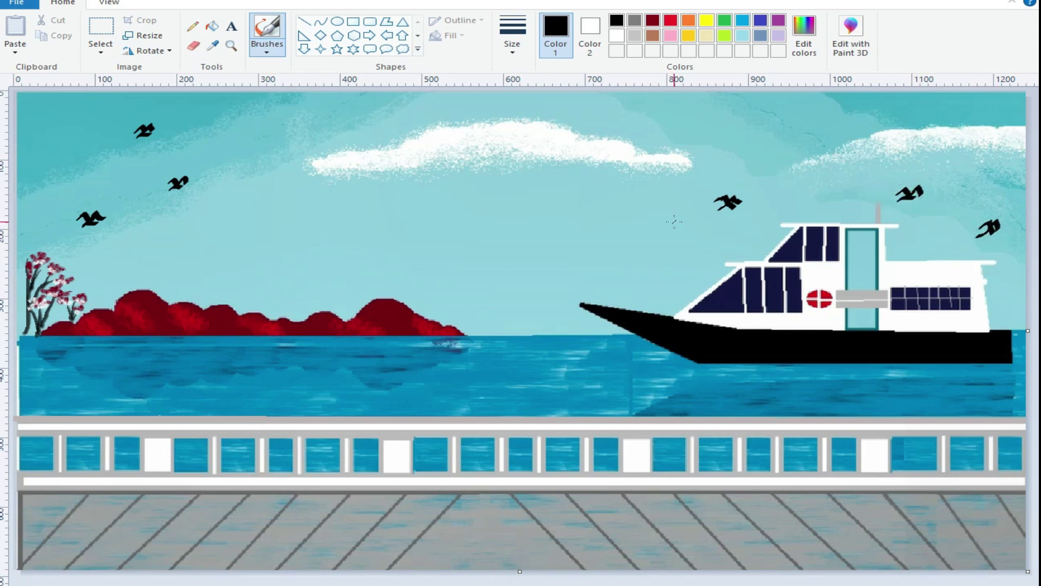